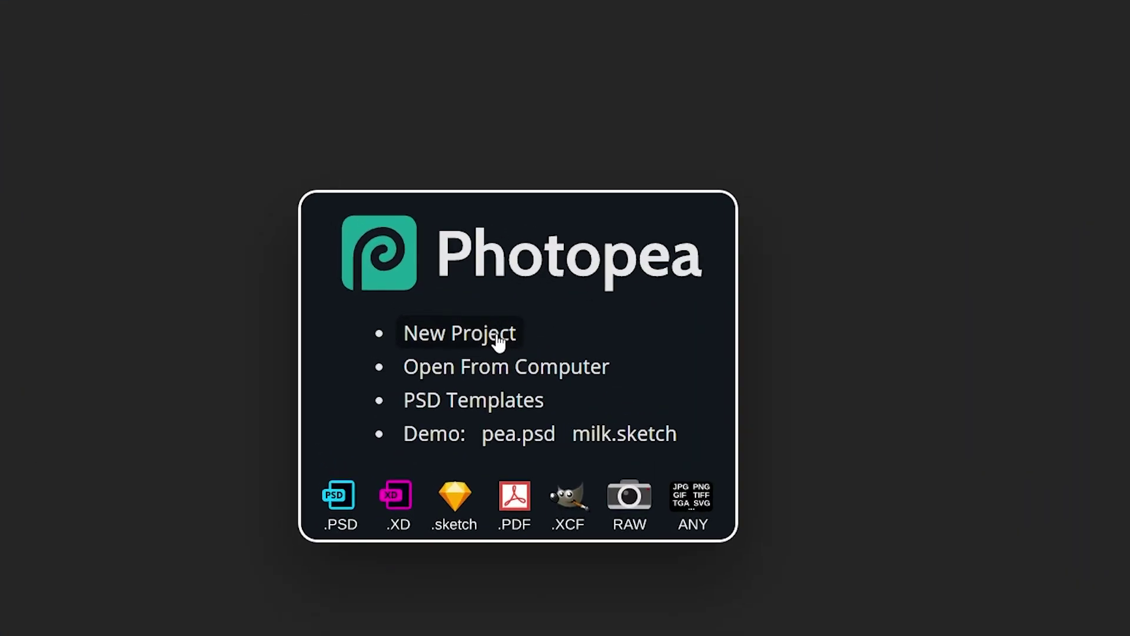
- Create a new blank 1280 × 720 px project with a white background
click(471, 331)
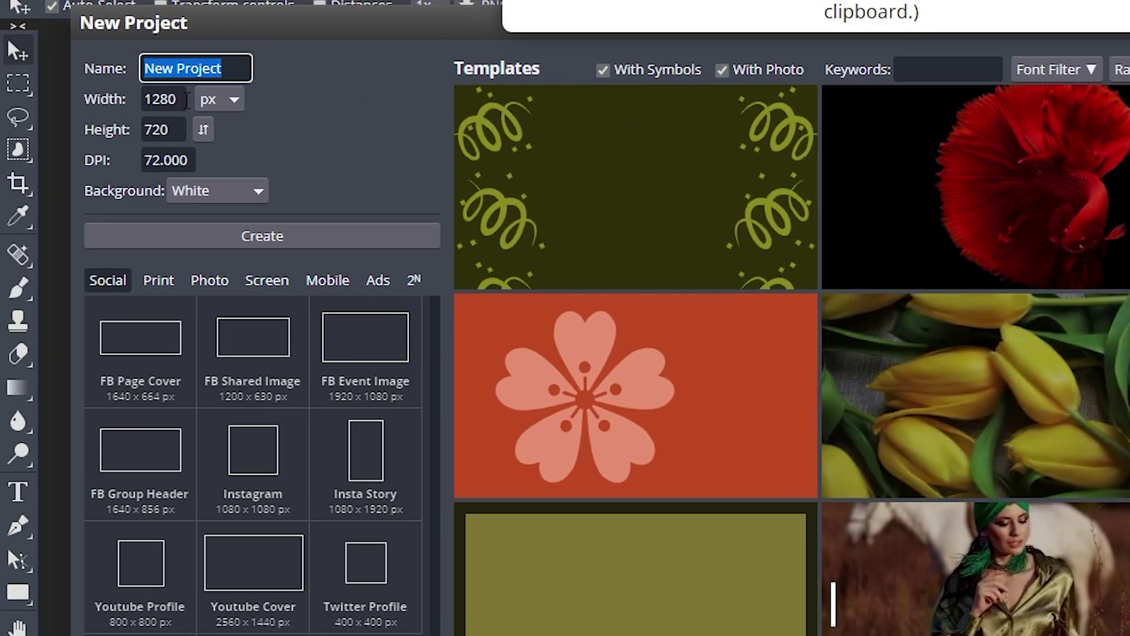
key(Tab)
key(Tab)
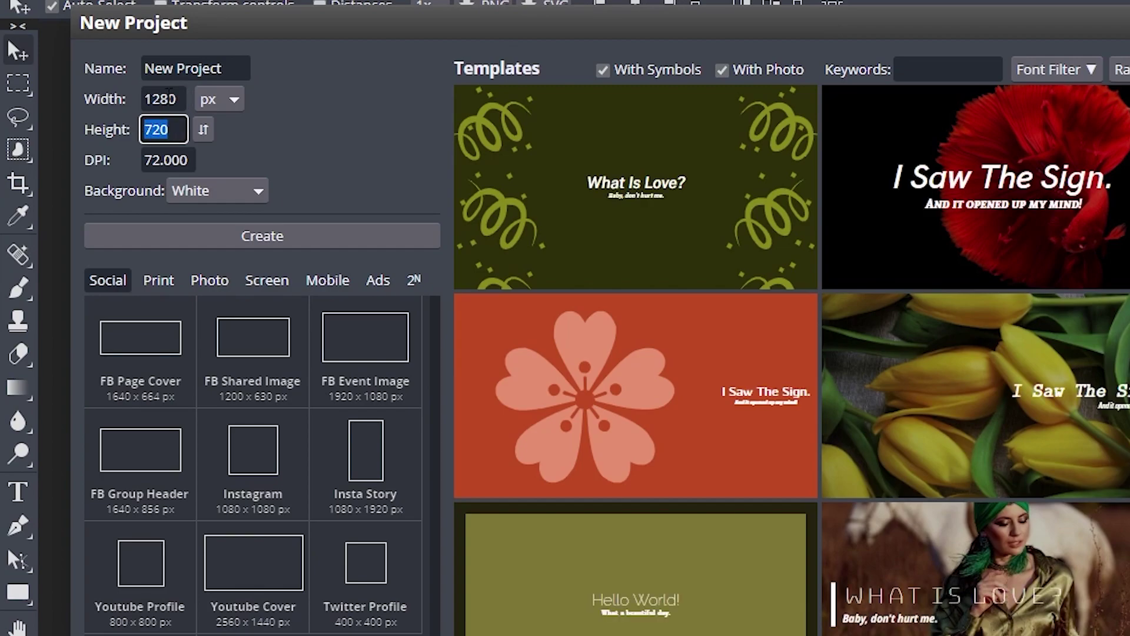
key(shift+Tab)
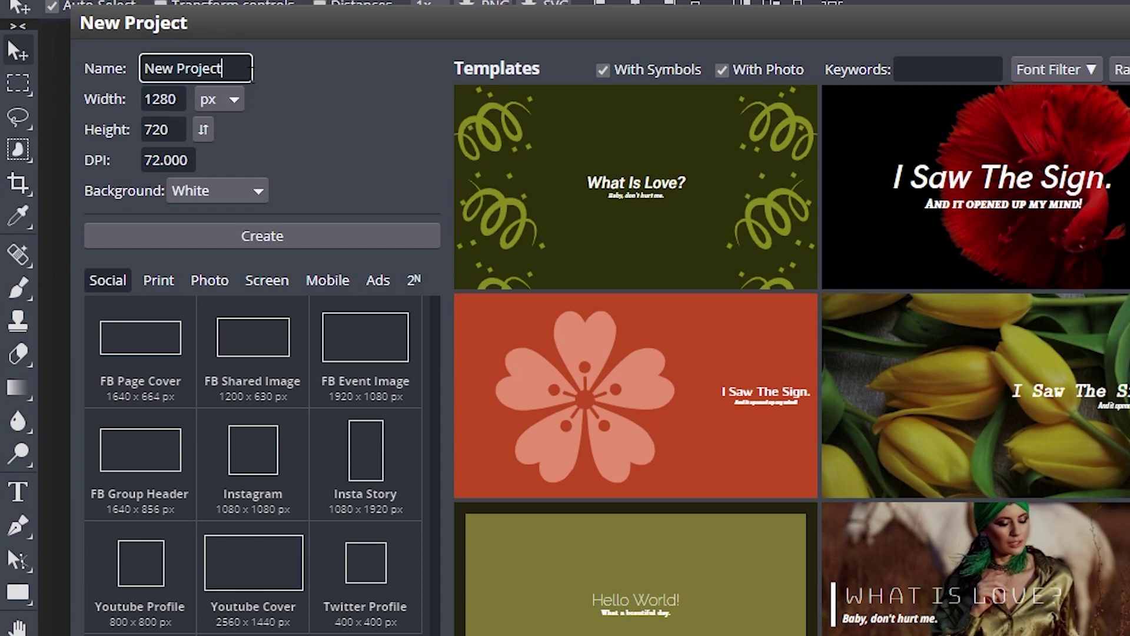
key(shift+Tab)
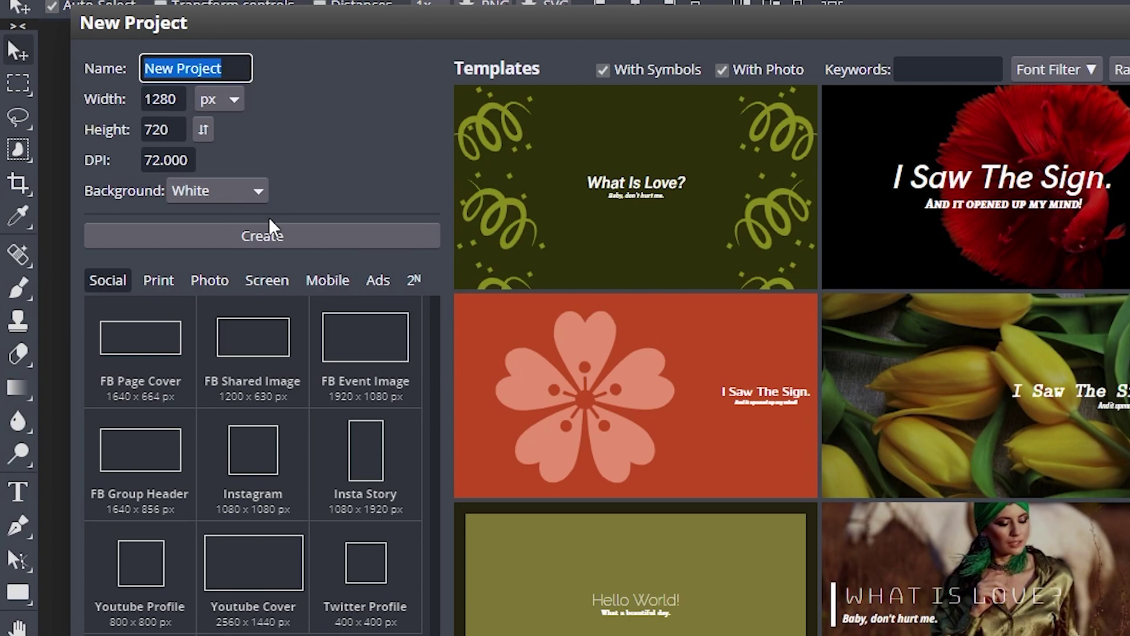
click(229, 195)
click(229, 195)
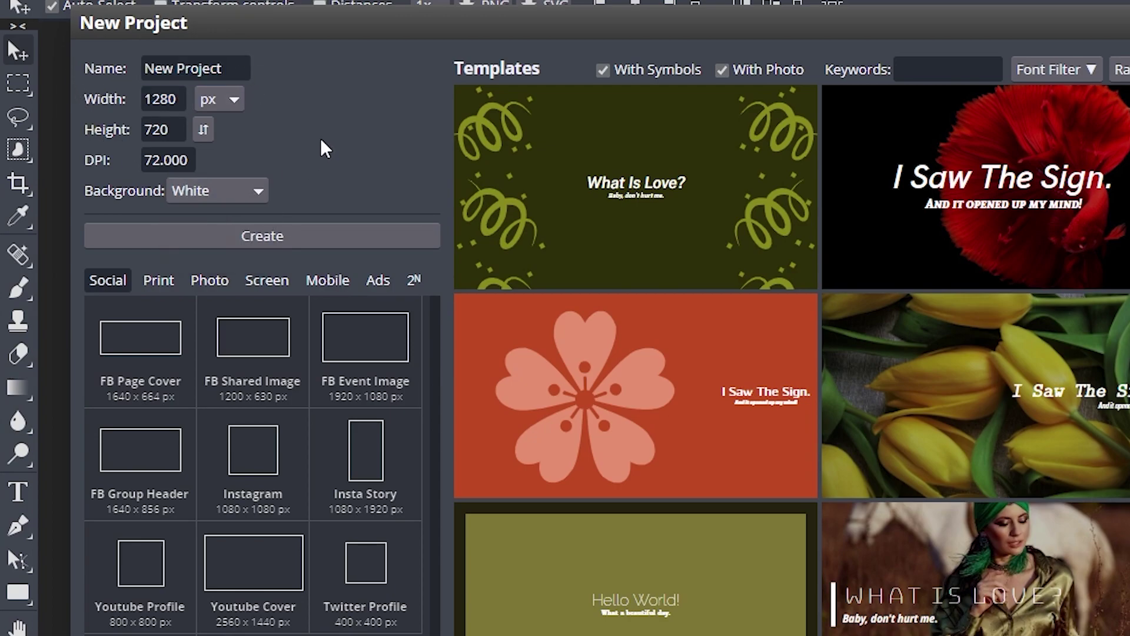
click(279, 244)
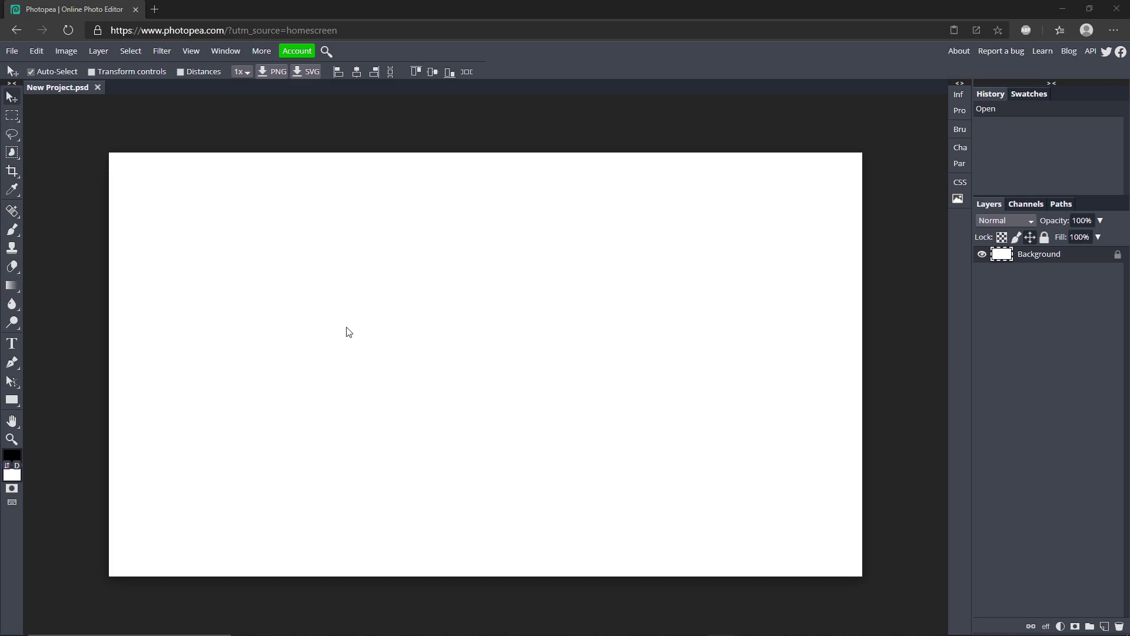
- Paste the Roblox map screenshot as a new layer and position it on the canvas
click(272, 315)
key(ctrl+v)
drag(513, 406, 596, 446)
drag(326, 389, 517, 492)
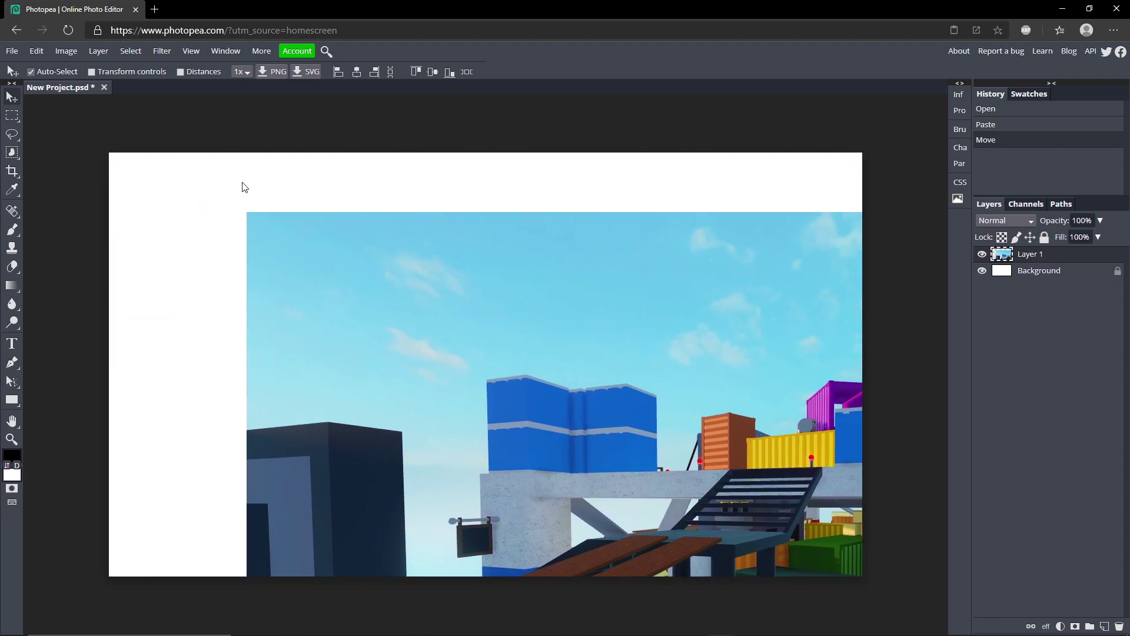
- Free-transform the screenshot to the canvas top-left and enlarge it over the canvas
click(36, 51)
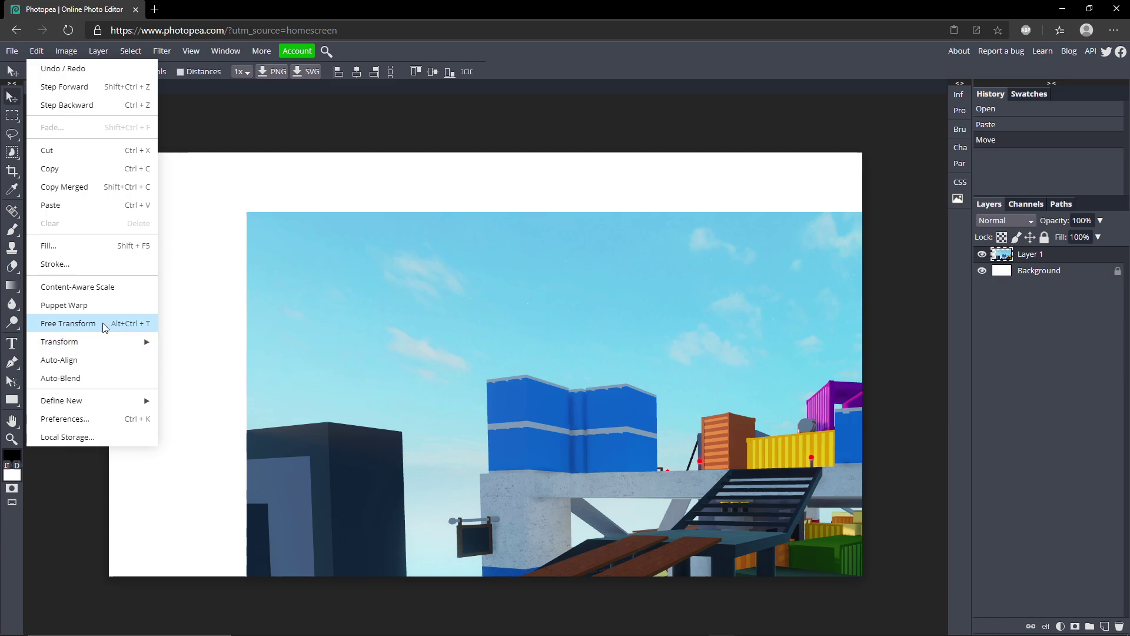
click(118, 326)
drag(245, 213, 575, 403)
drag(730, 493, 276, 249)
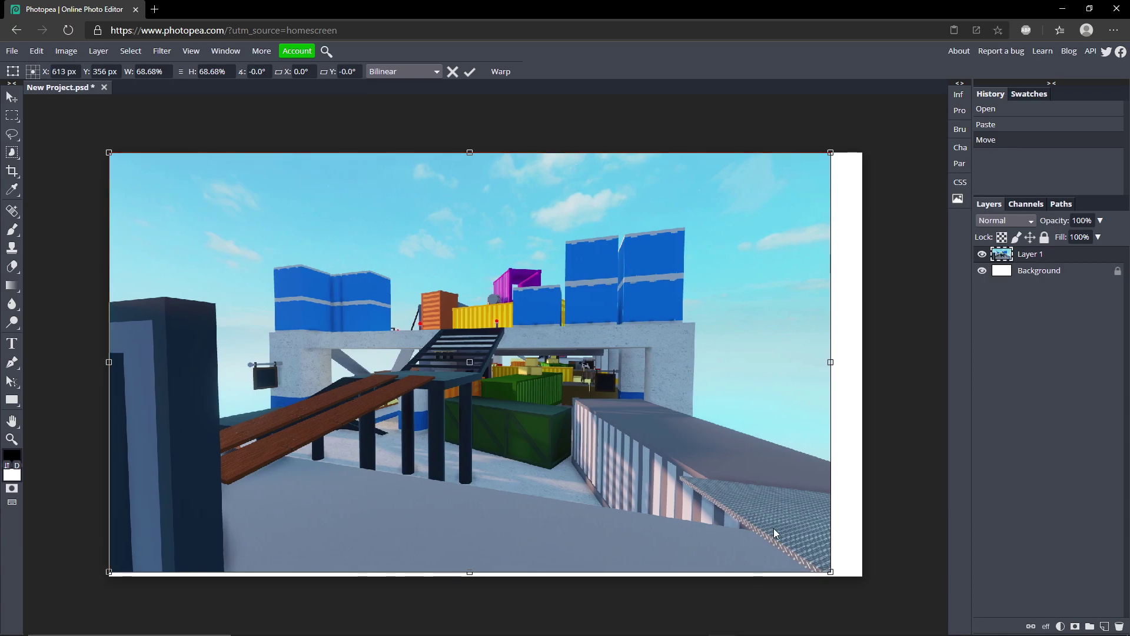
drag(832, 572, 866, 592)
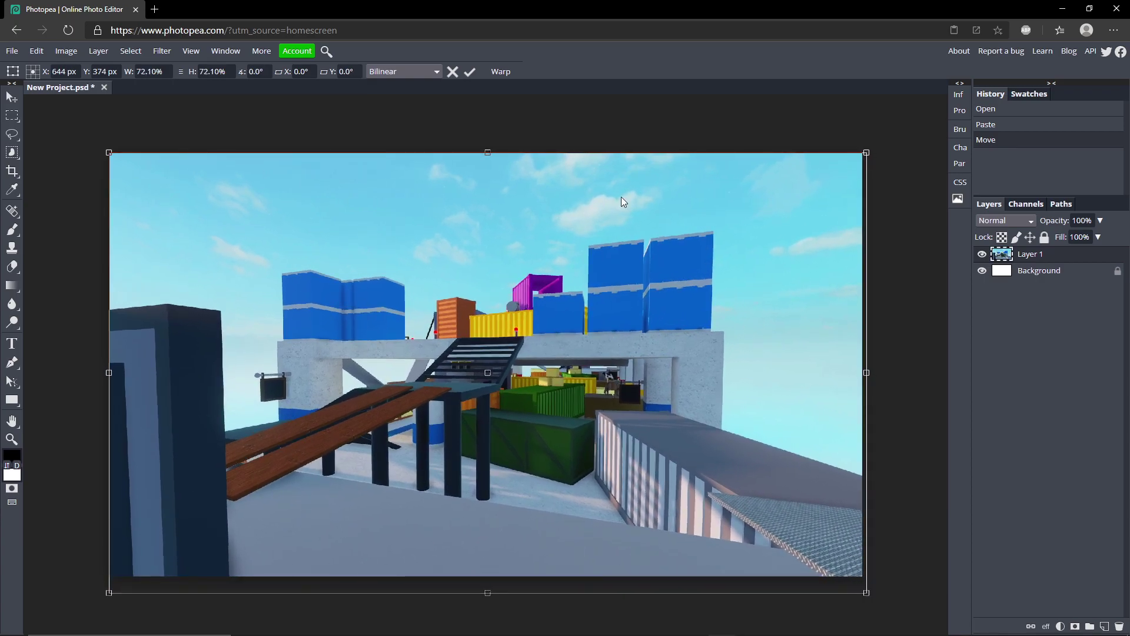
click(469, 74)
- Free-transform the screenshot again, stretching it to the right and bottom canvas edges
click(37, 50)
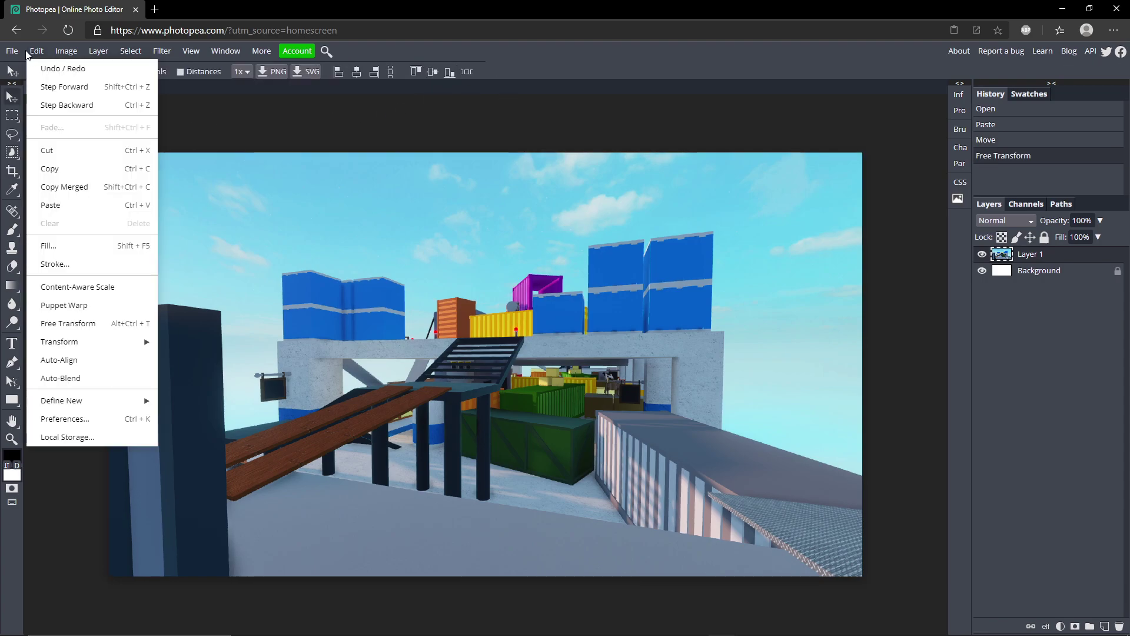
click(93, 325)
mouse_move(486, 418)
mouse_down()
mouse_move(460, 364)
mouse_move(467, 436)
mouse_move(484, 418)
mouse_up()
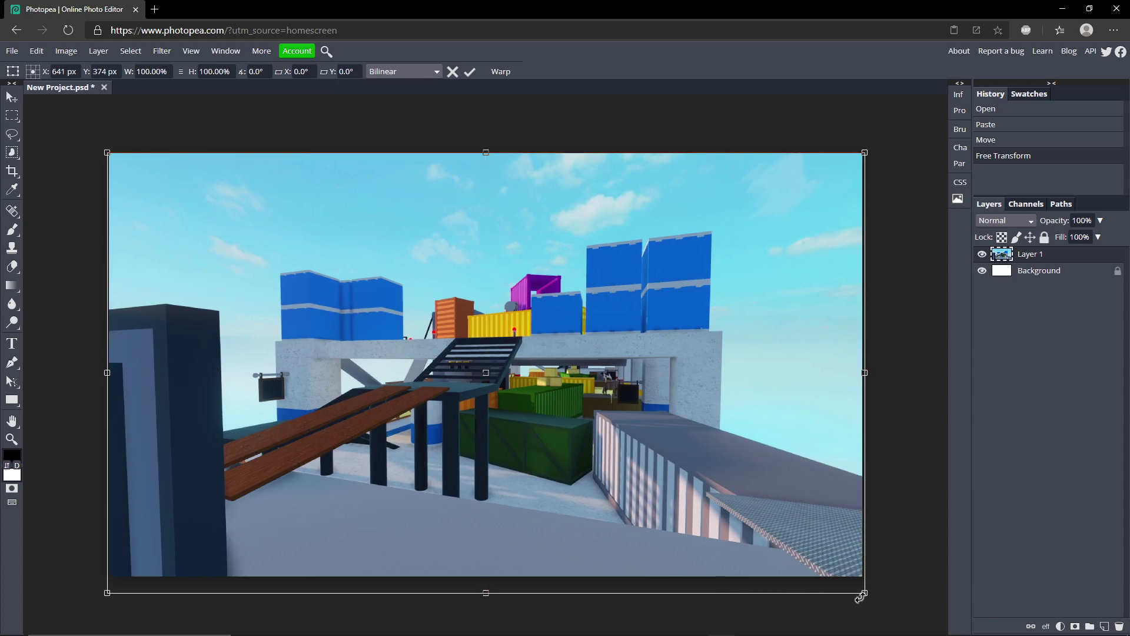
mouse_move(865, 593)
mouse_down()
mouse_move(870, 569)
mouse_move(890, 580)
mouse_move(865, 576)
mouse_move(810, 530)
mouse_move(441, 365)
mouse_move(430, 318)
mouse_move(697, 490)
mouse_move(819, 222)
mouse_move(864, 480)
mouse_move(842, 259)
mouse_move(870, 591)
mouse_up()
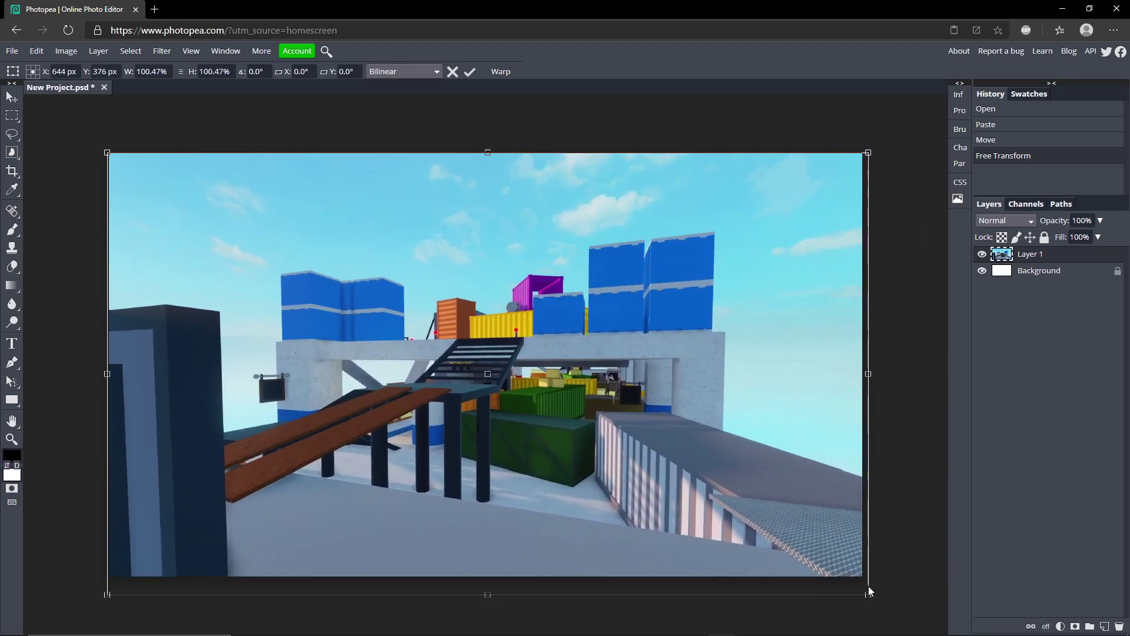
click(470, 71)
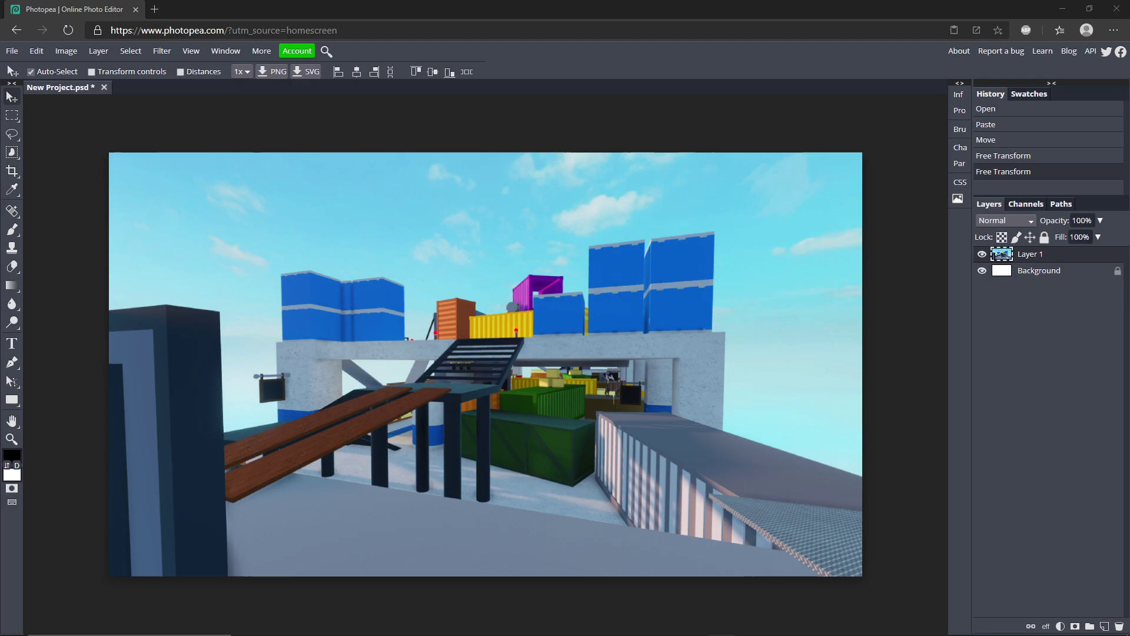
- Paste the rifle-holding character as Layer 2, shift it left over the map and resize it
click(637, 341)
key(ctrl+v)
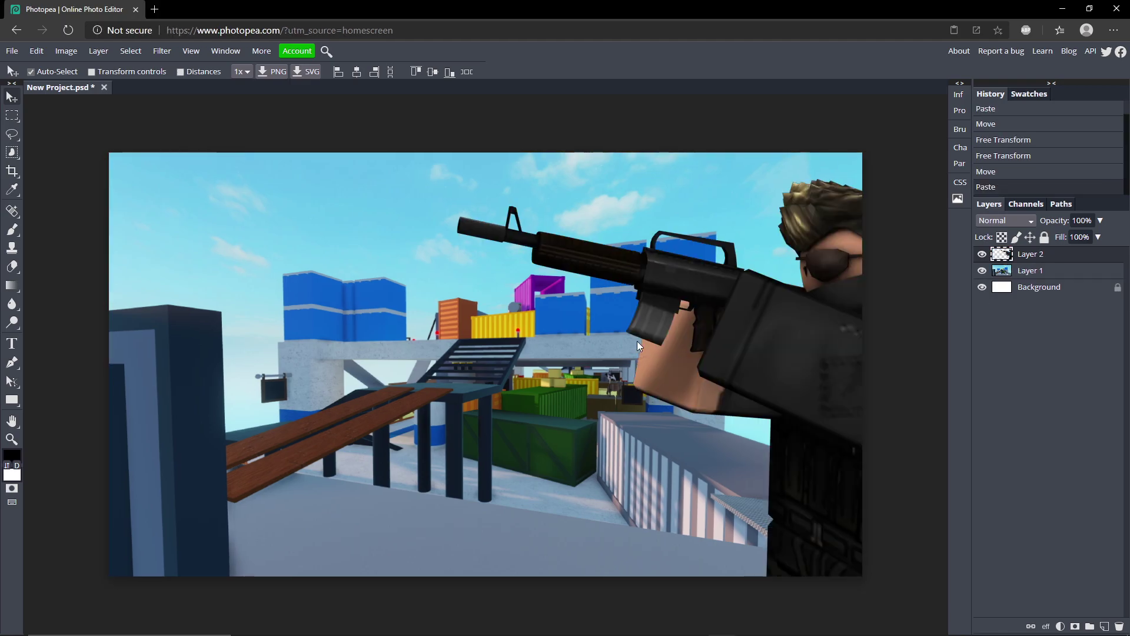
drag(842, 326, 717, 320)
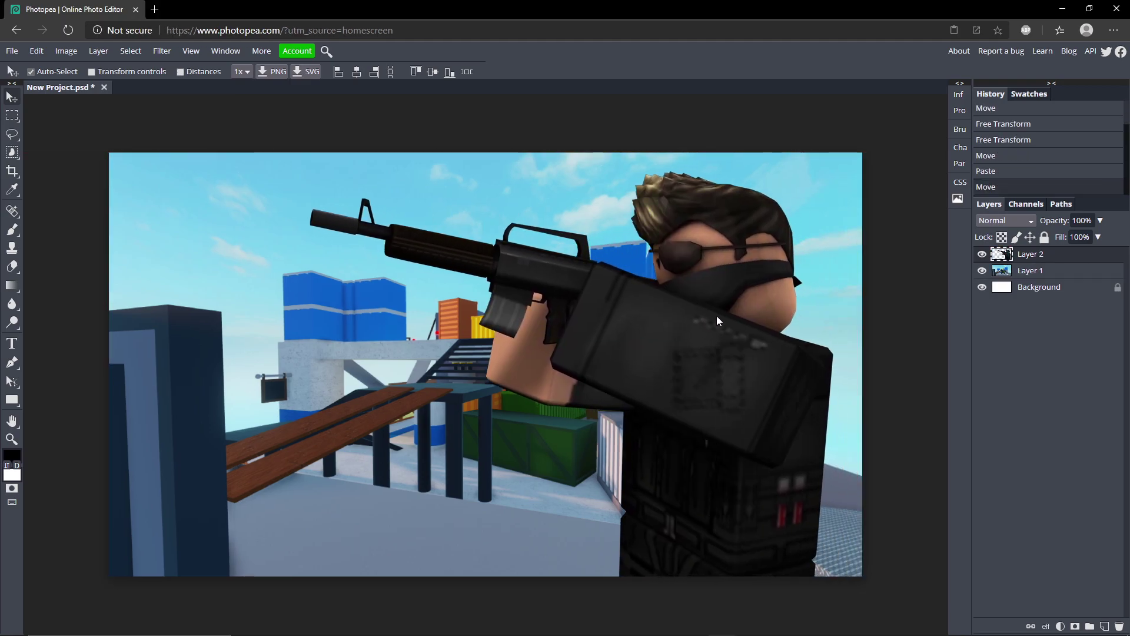
click(37, 51)
click(68, 323)
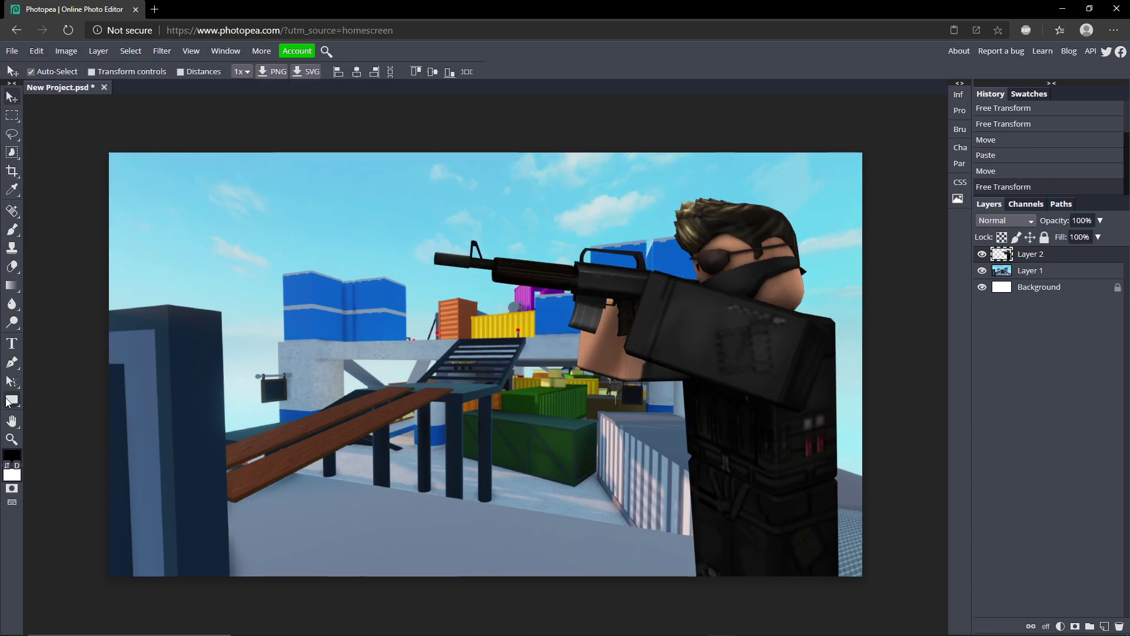
click(10, 401)
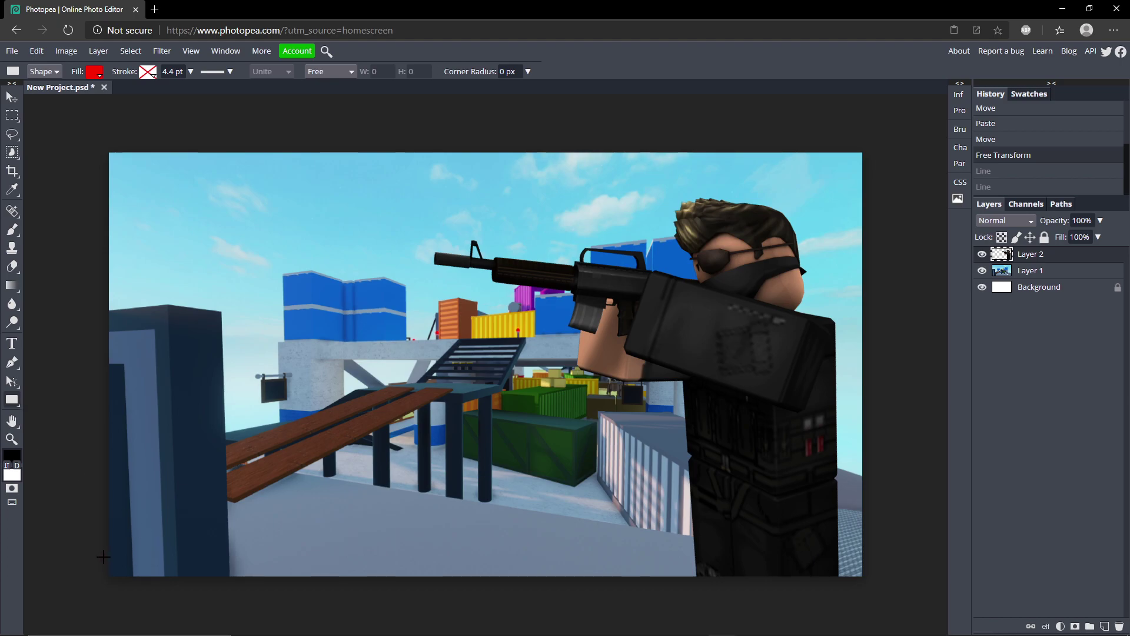
- Draw a thin white bar along the bottom edge and duplicate it to the top edge
drag(105, 555, 863, 578)
click(95, 72)
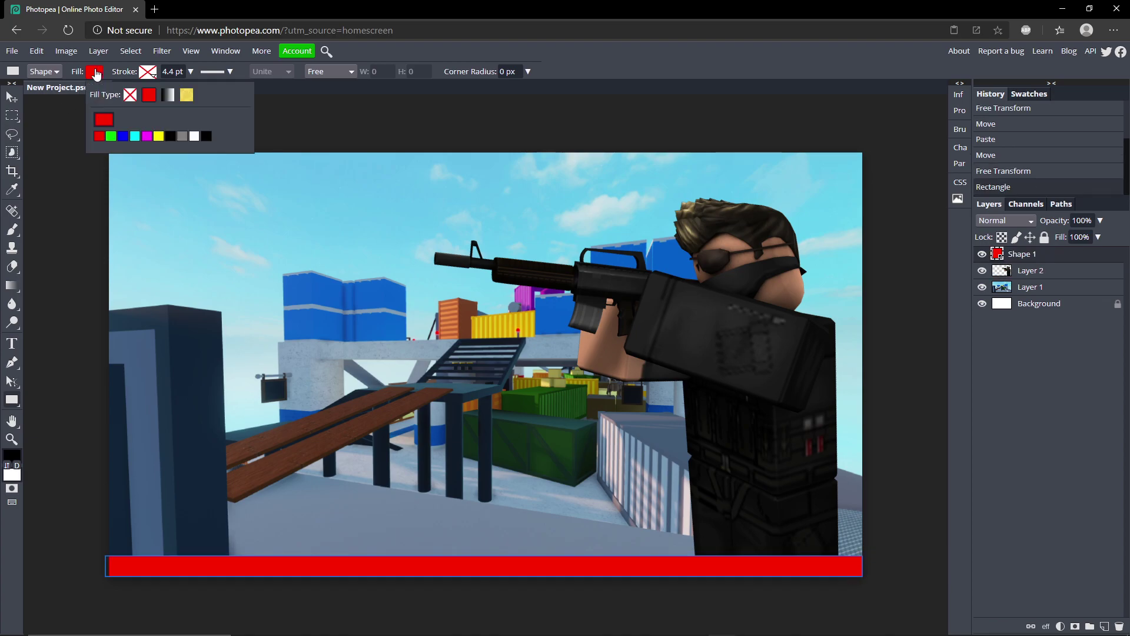
click(194, 137)
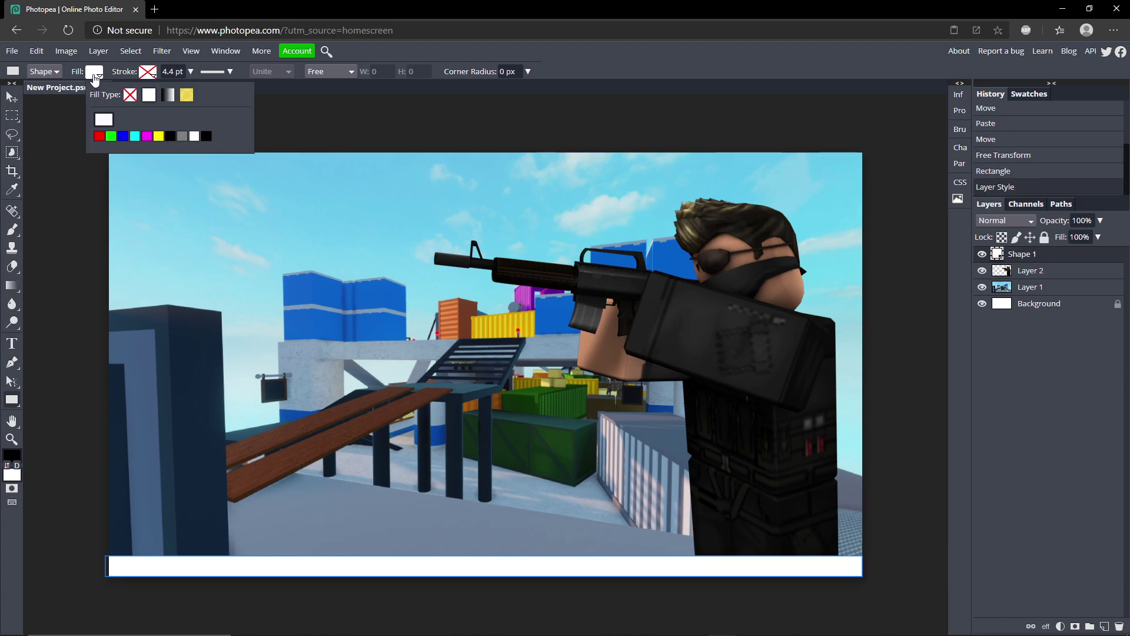
key(ctrl+j)
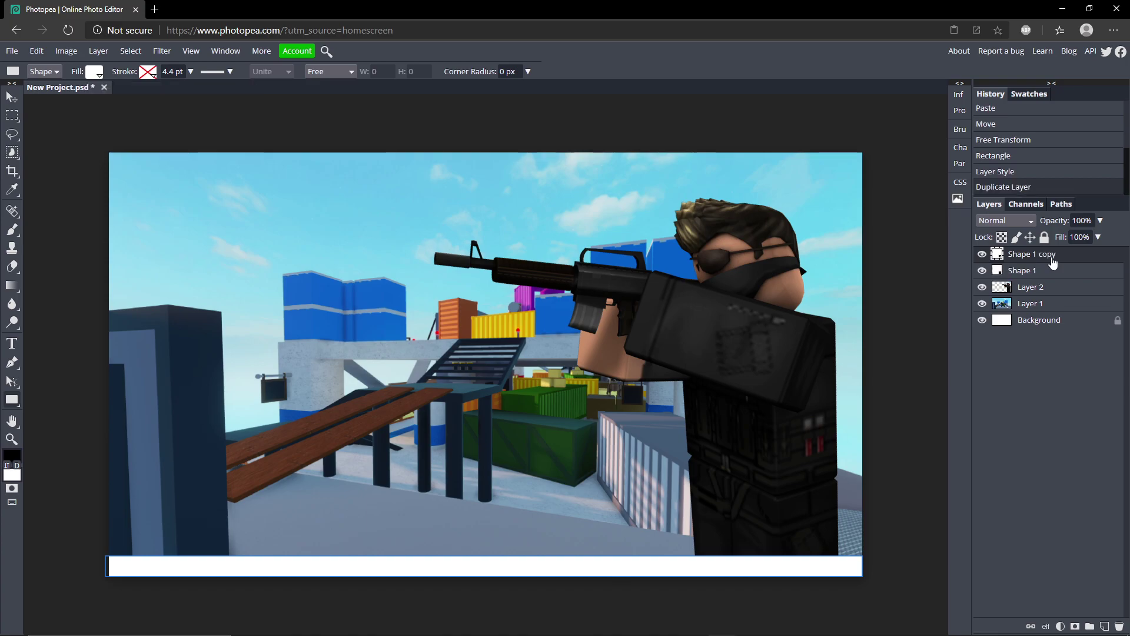
key(v)
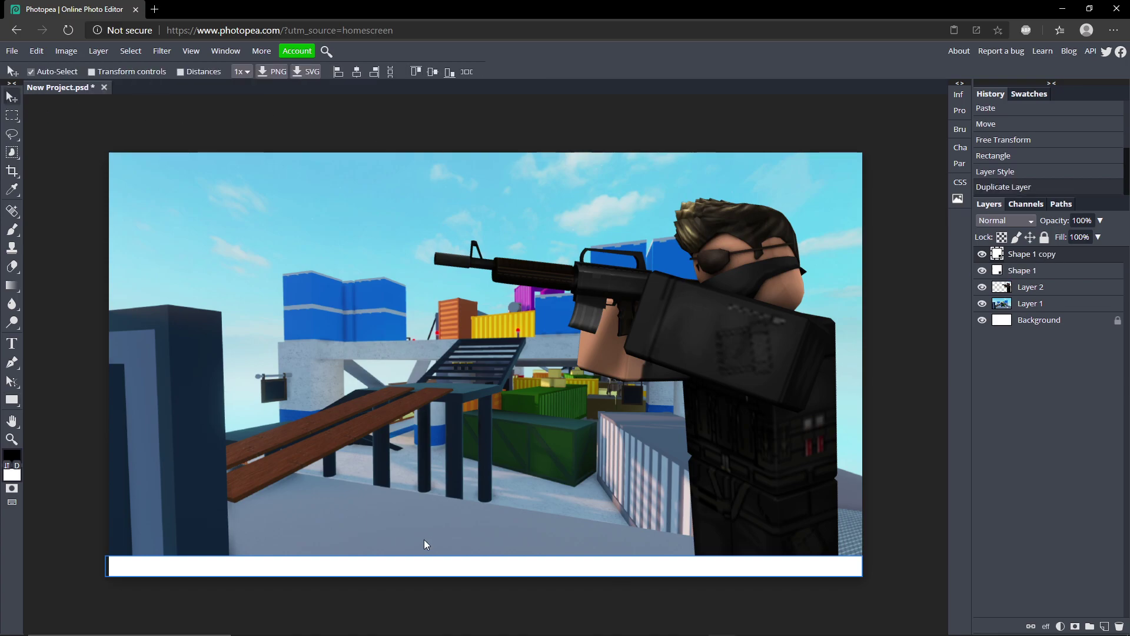
drag(423, 559, 412, 164)
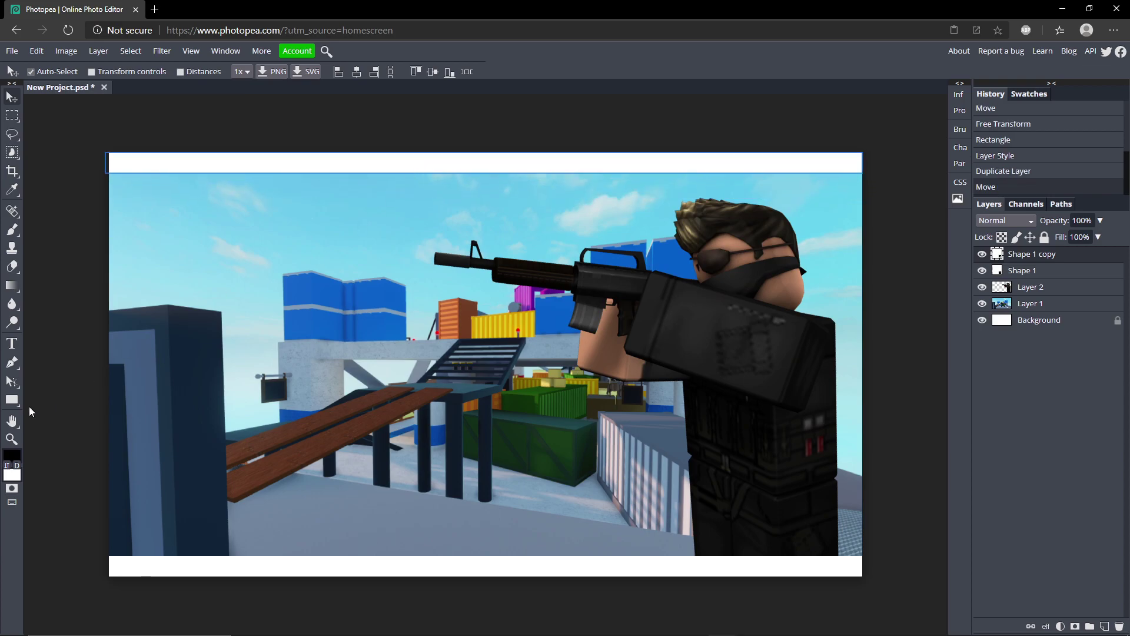
- Draw white strips down the left and right edges, then select the Shape 3 layer
click(9, 403)
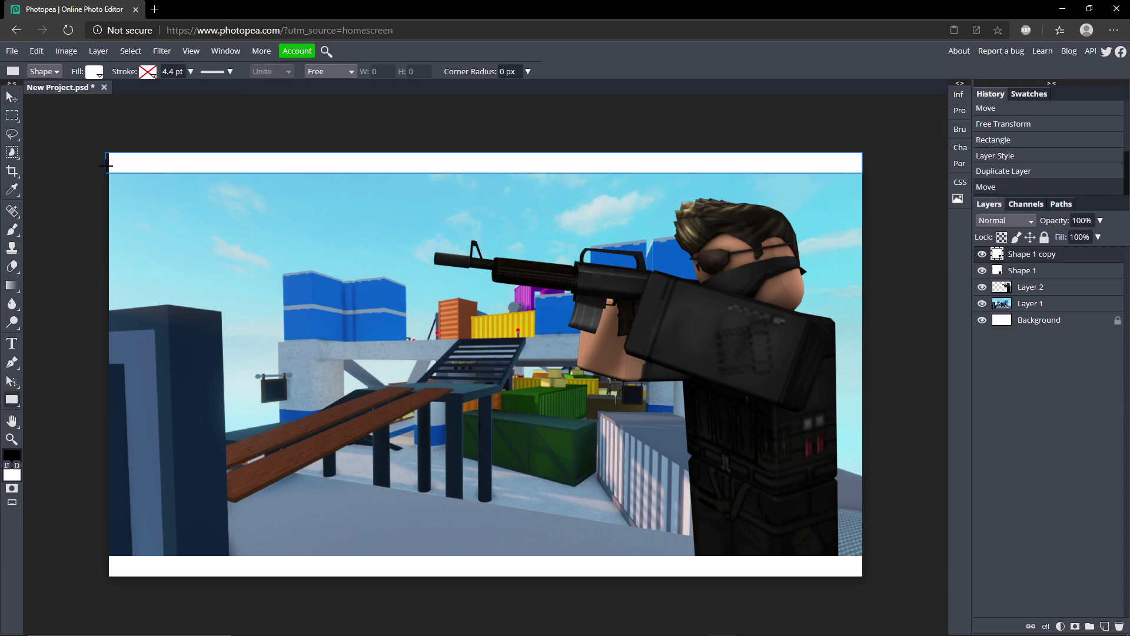
drag(106, 166, 137, 552)
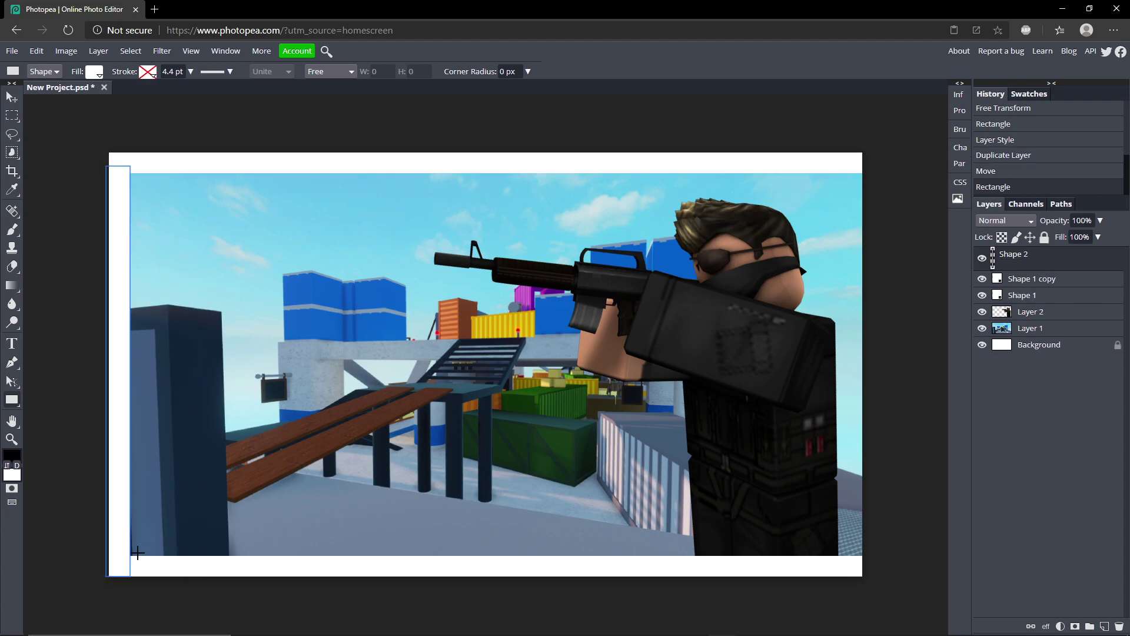
drag(838, 170, 863, 575)
click(12, 97)
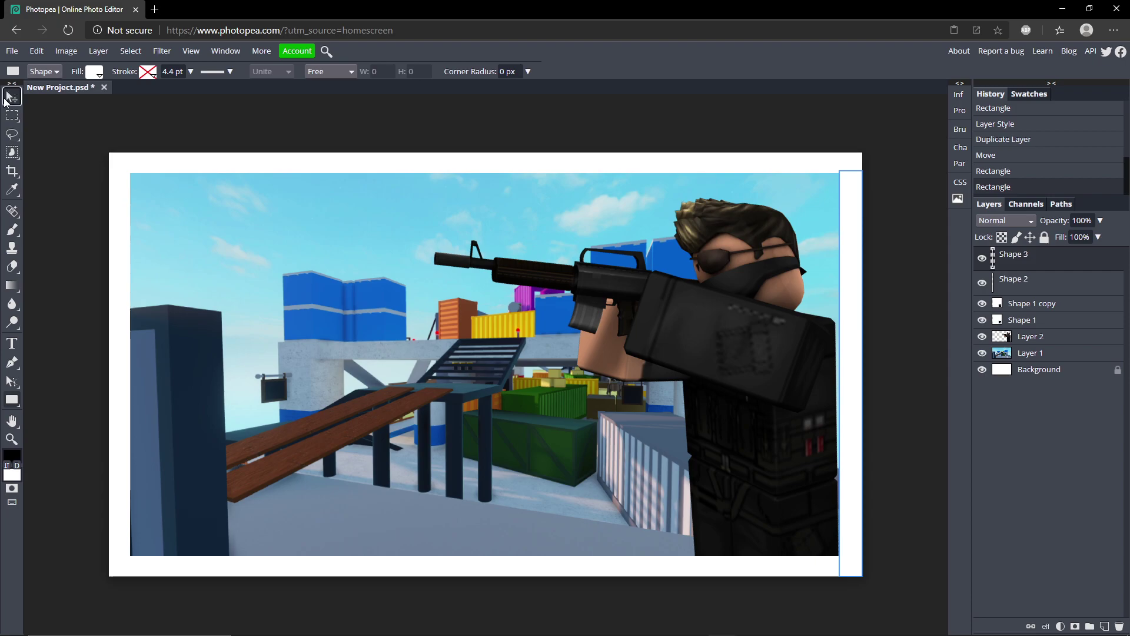
click(236, 112)
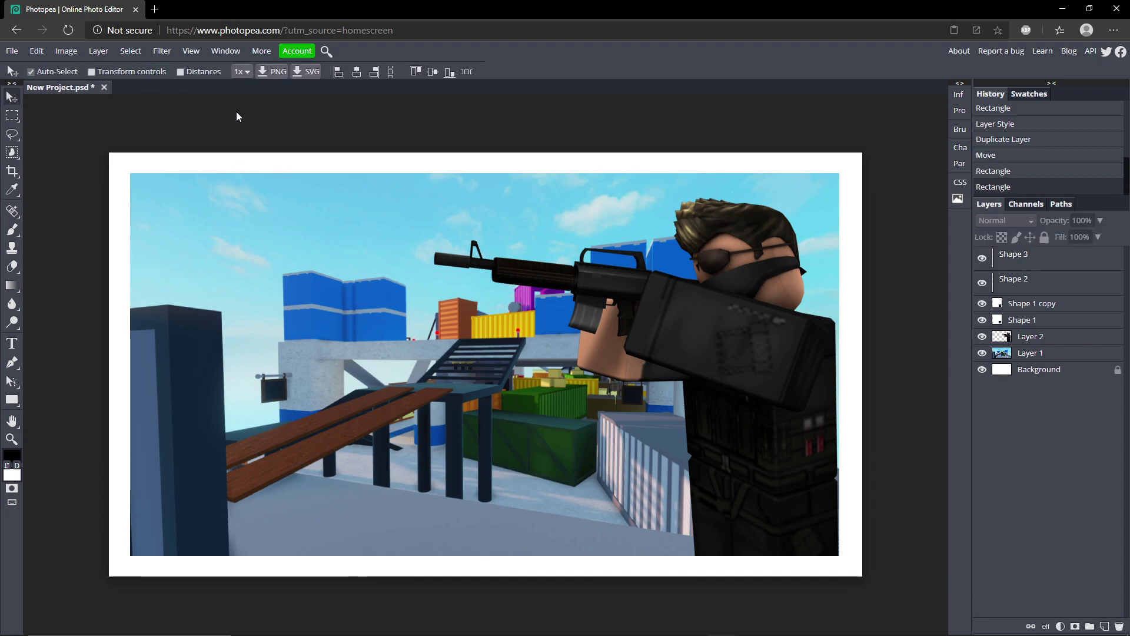
click(1047, 270)
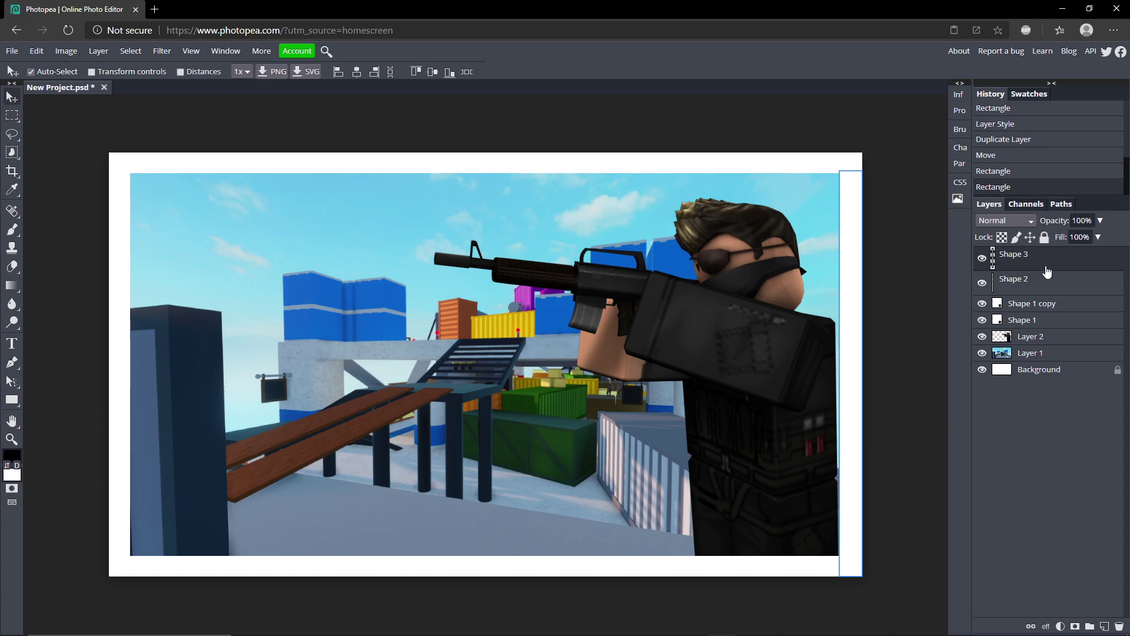
- Merge the four border shape layers into Shape 1 and set its blend mode to Overlay
click(1052, 323)
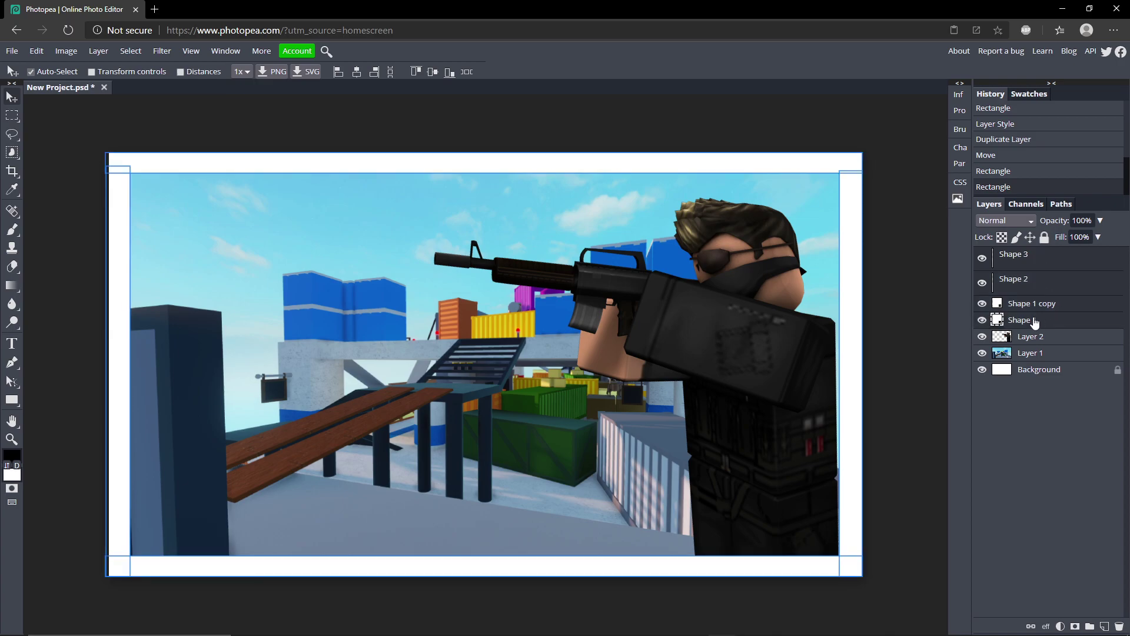
right_click(1088, 272)
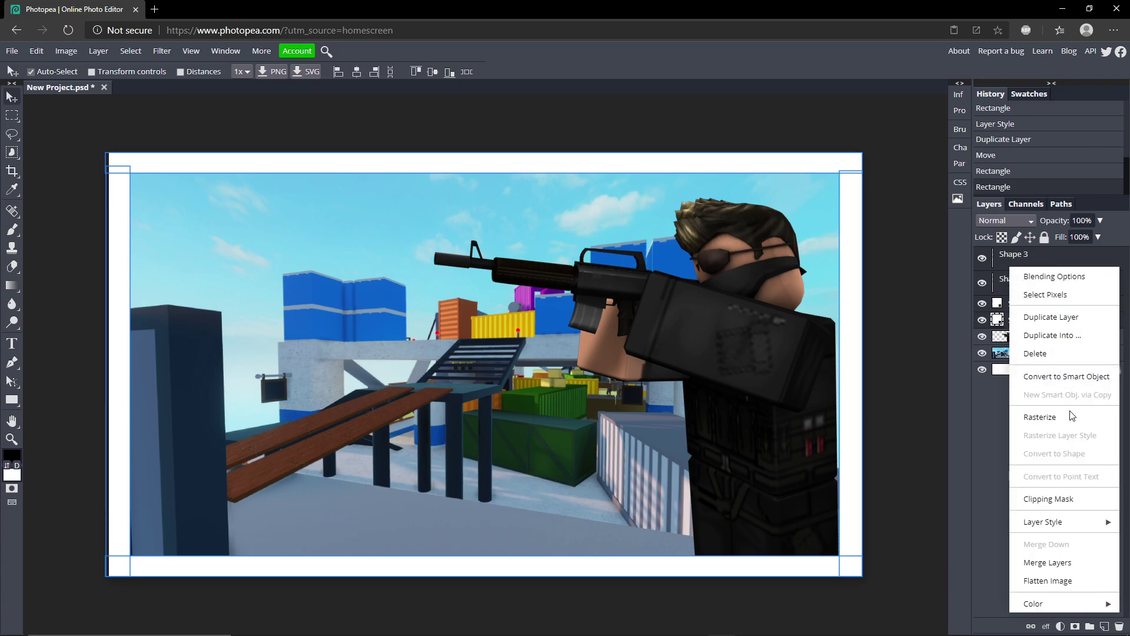
mouse_move(1079, 522)
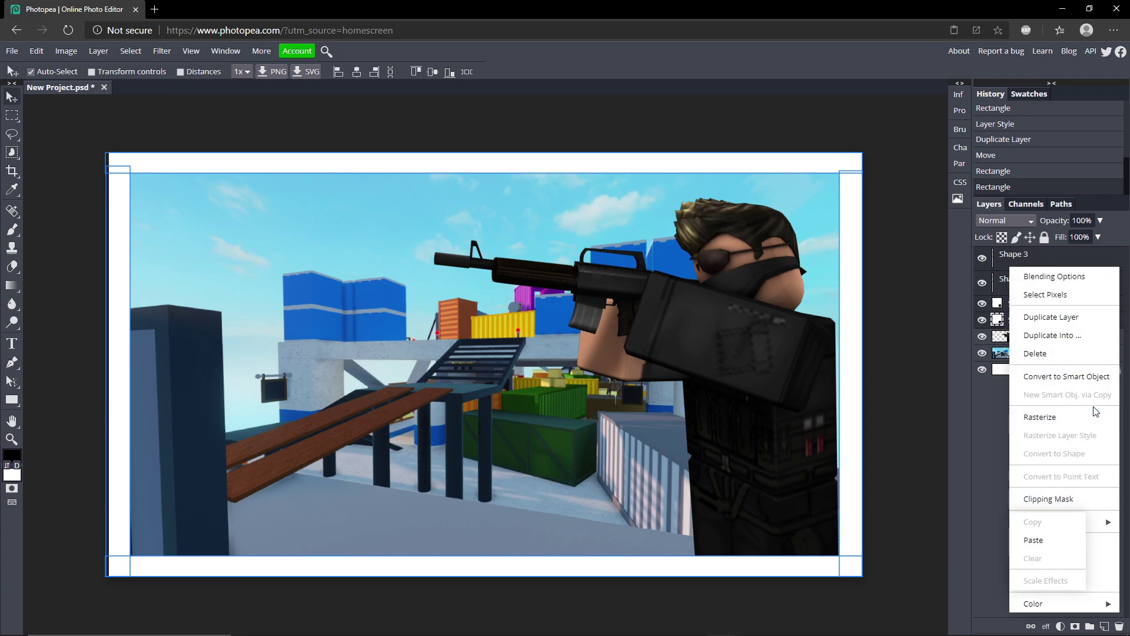
click(1067, 562)
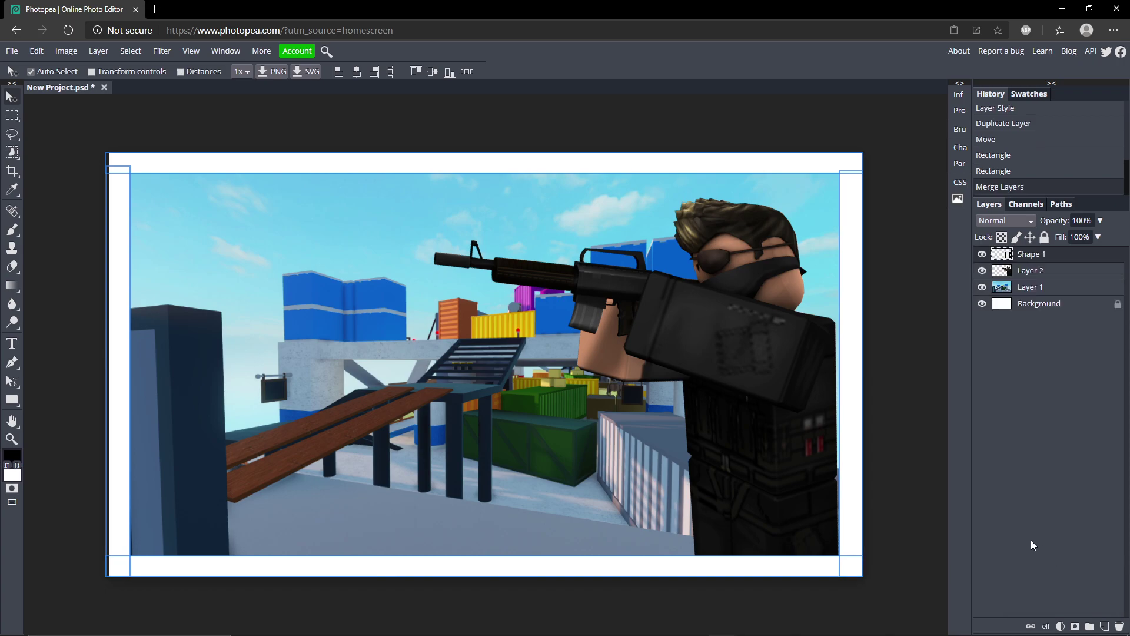
click(1003, 219)
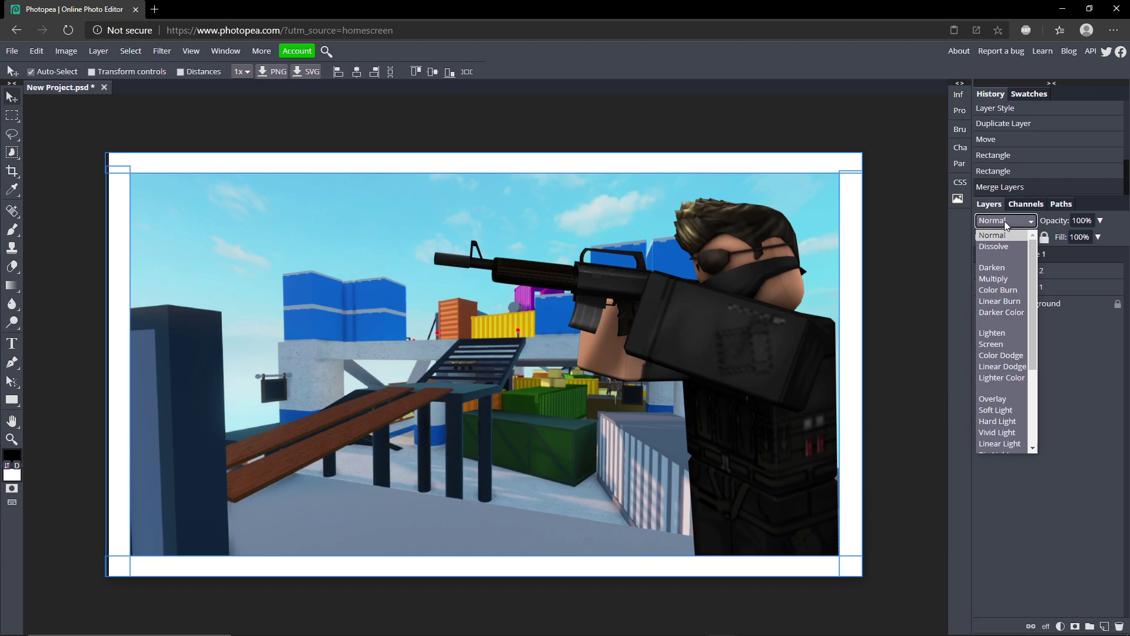
click(1005, 401)
click(1042, 270)
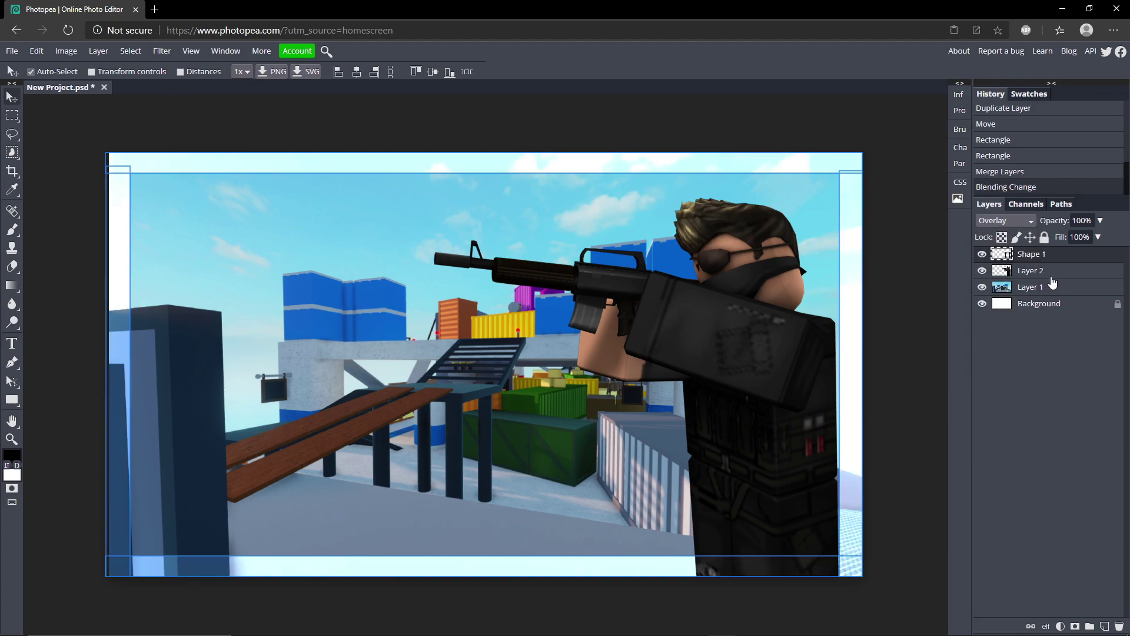
click(1055, 256)
- Enlarge the Shape 1 frame outward on top, left, bottom and right, then select Layer 1
click(37, 51)
click(85, 321)
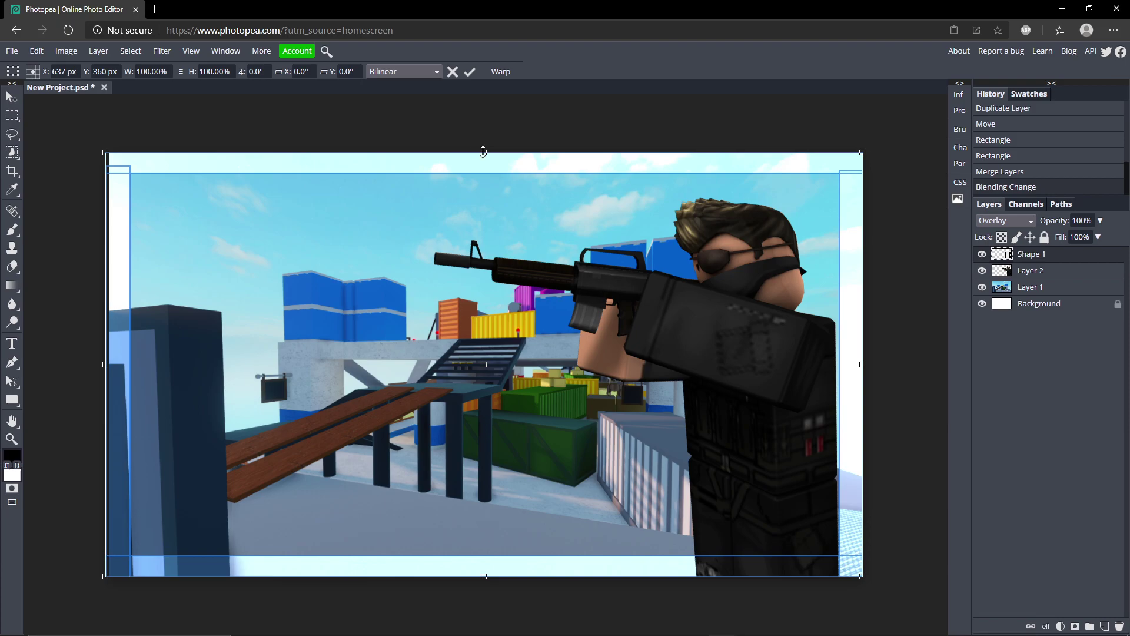
drag(483, 152, 483, 145)
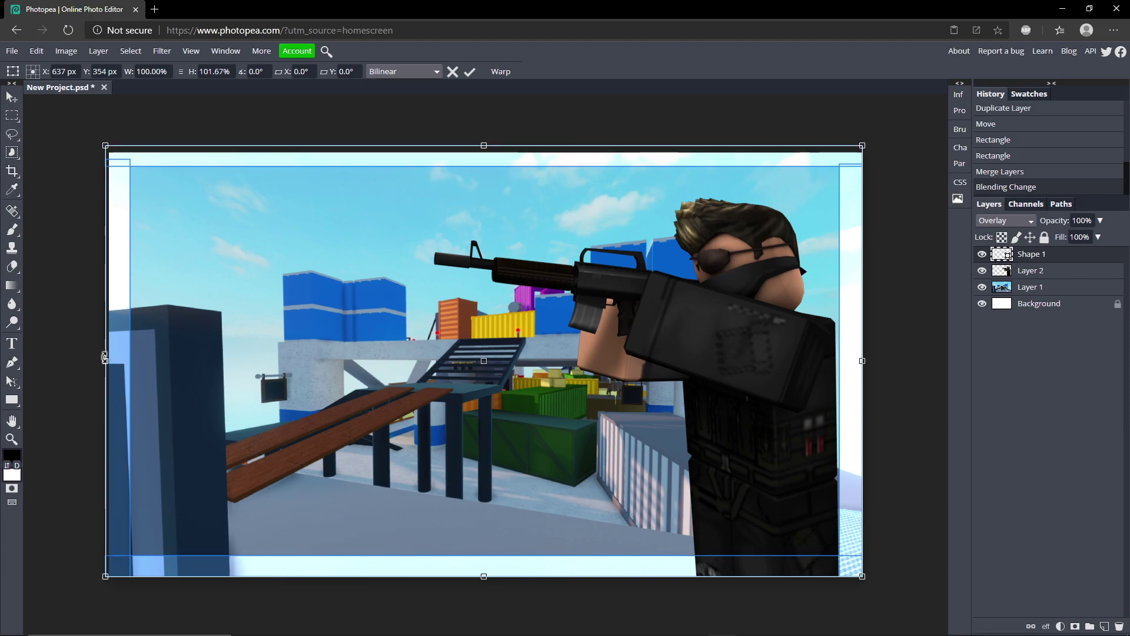
drag(104, 358, 98, 357)
drag(483, 577, 483, 584)
drag(862, 364, 870, 364)
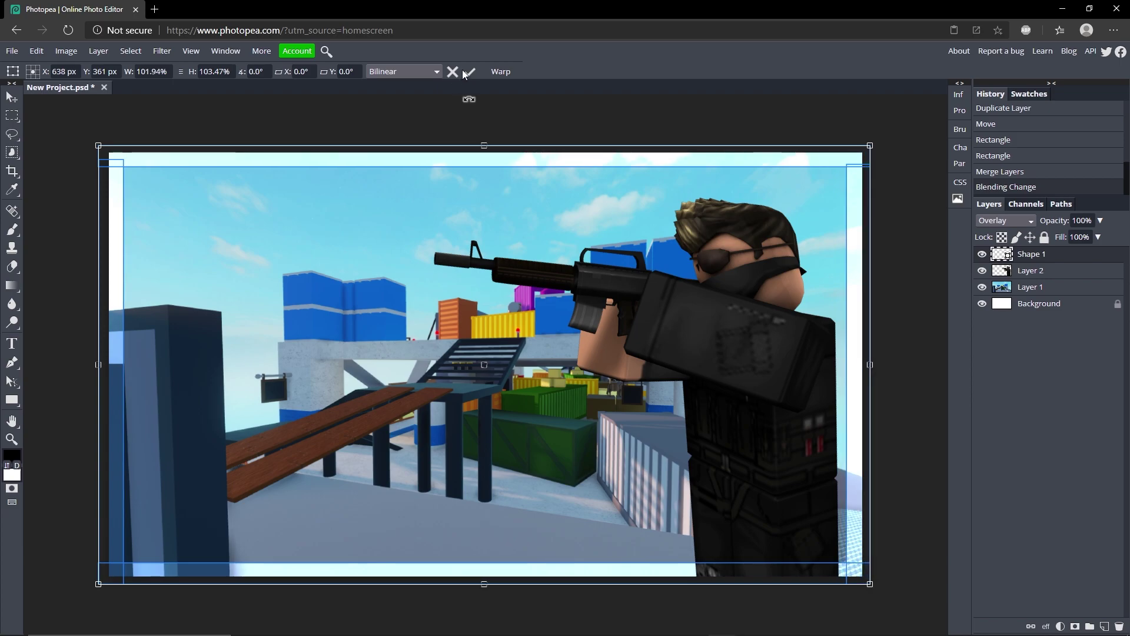
click(466, 72)
click(1028, 286)
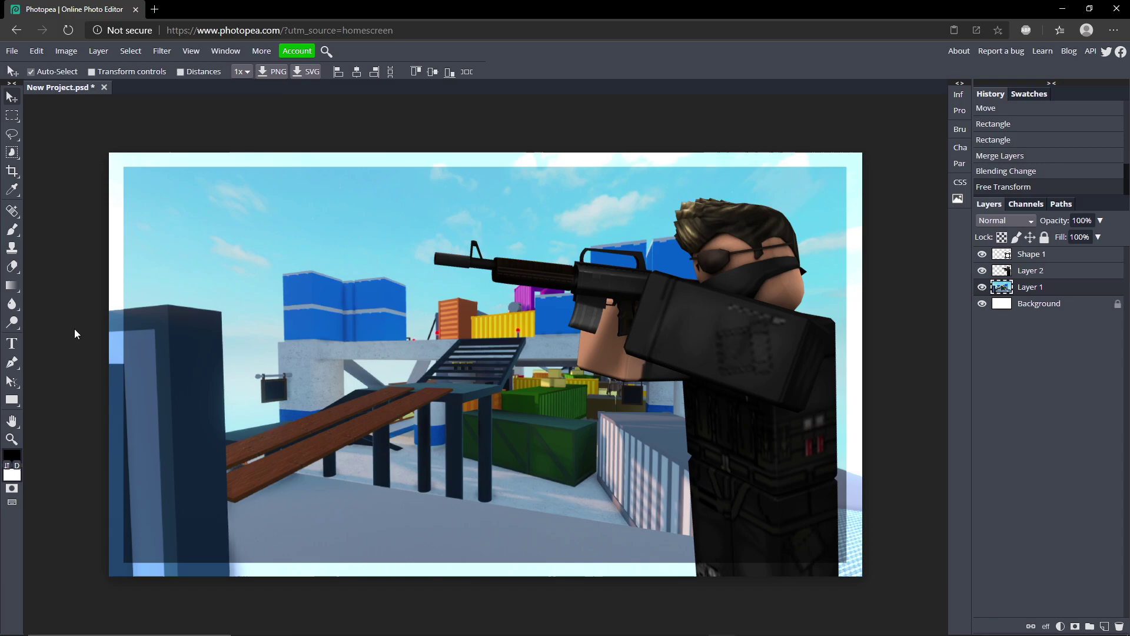
- Add an INSANE text layer at 150 px and move it down-left on the map
click(12, 345)
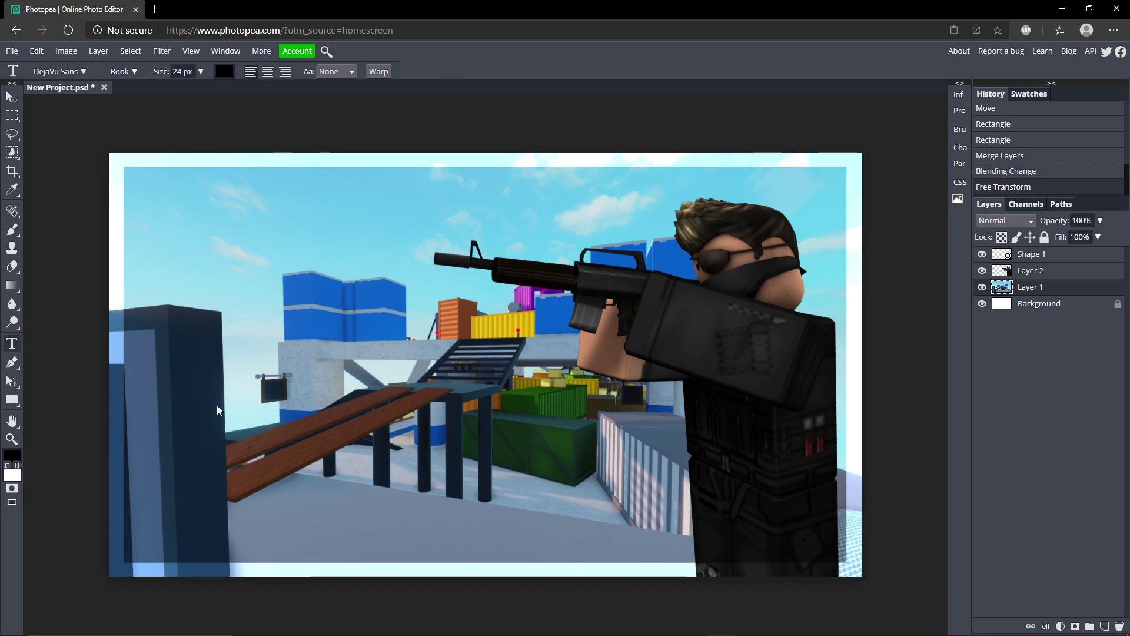
click(358, 398)
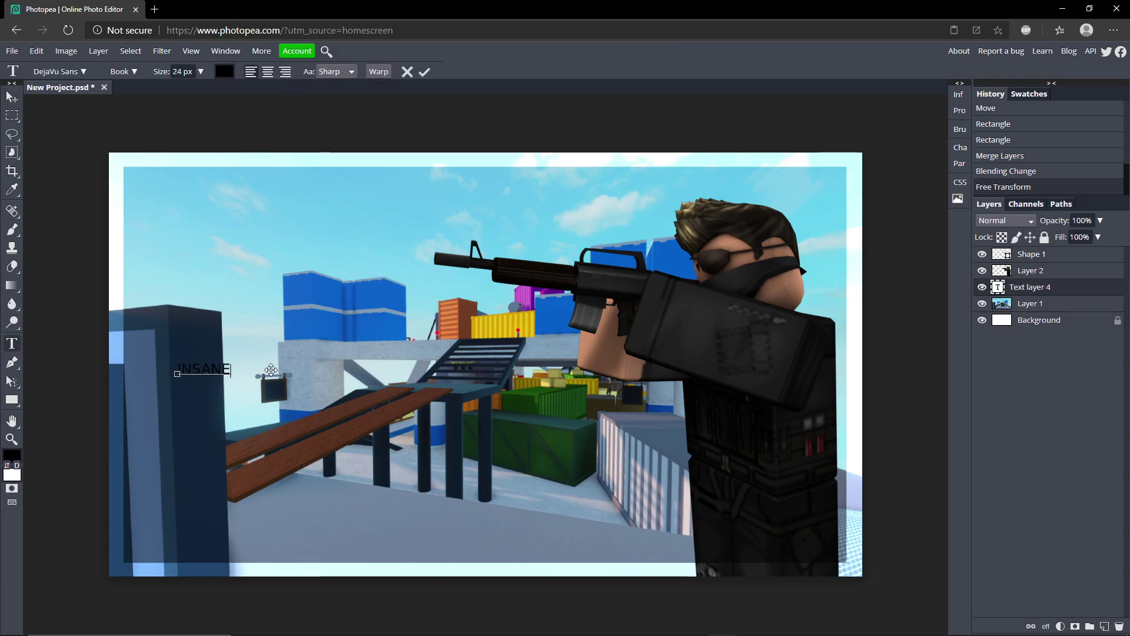
double_click(217, 357)
click(200, 71)
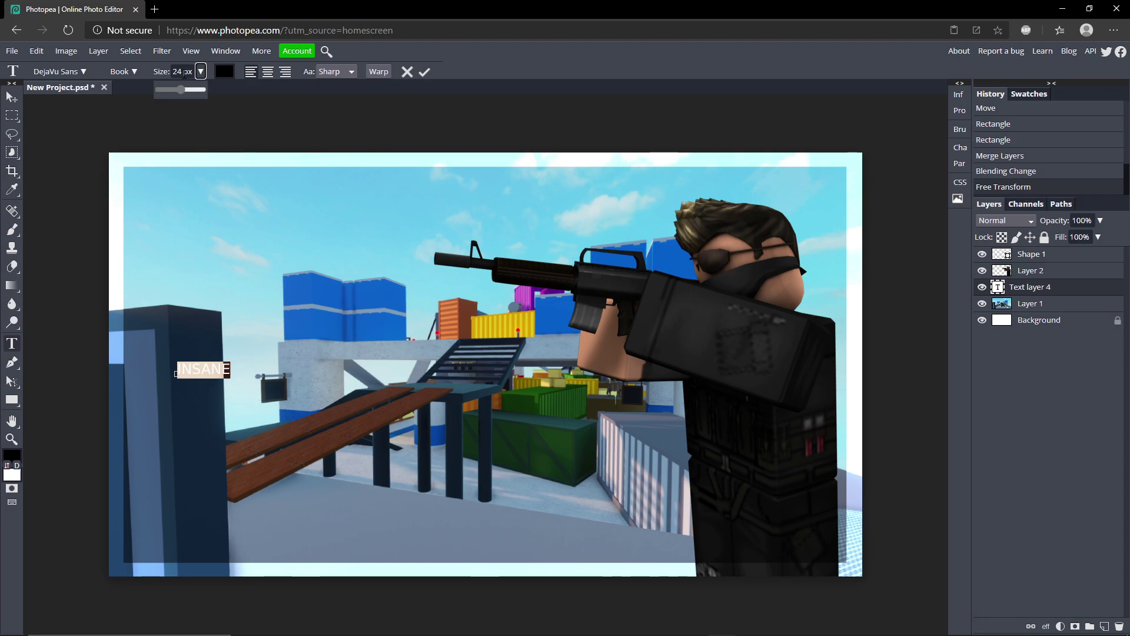
click(176, 71)
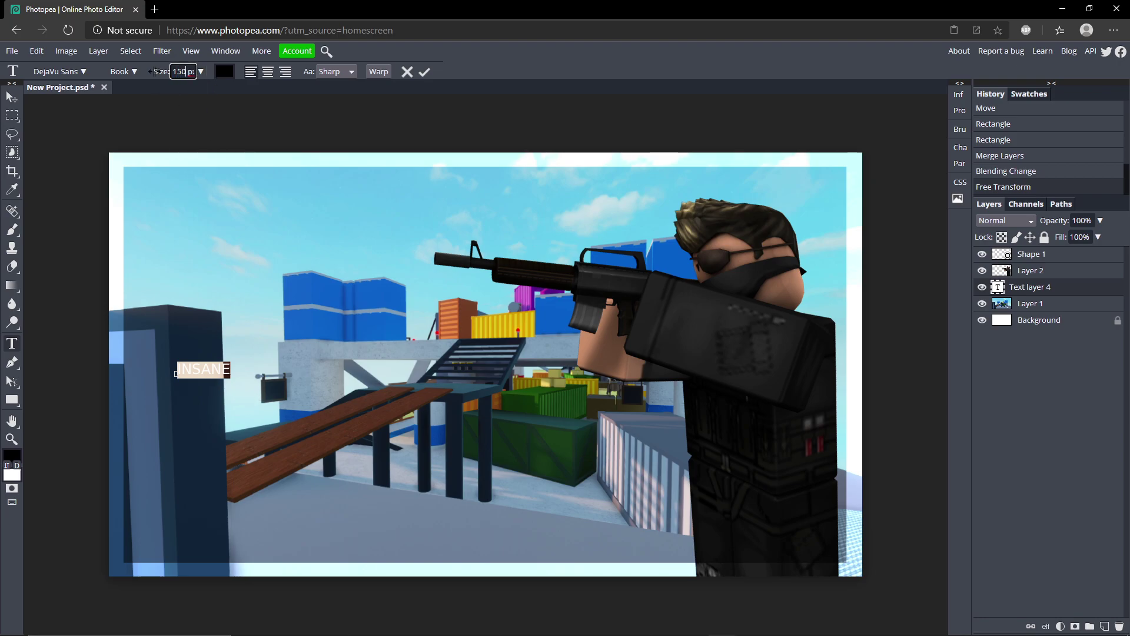
text(150)
key(Return)
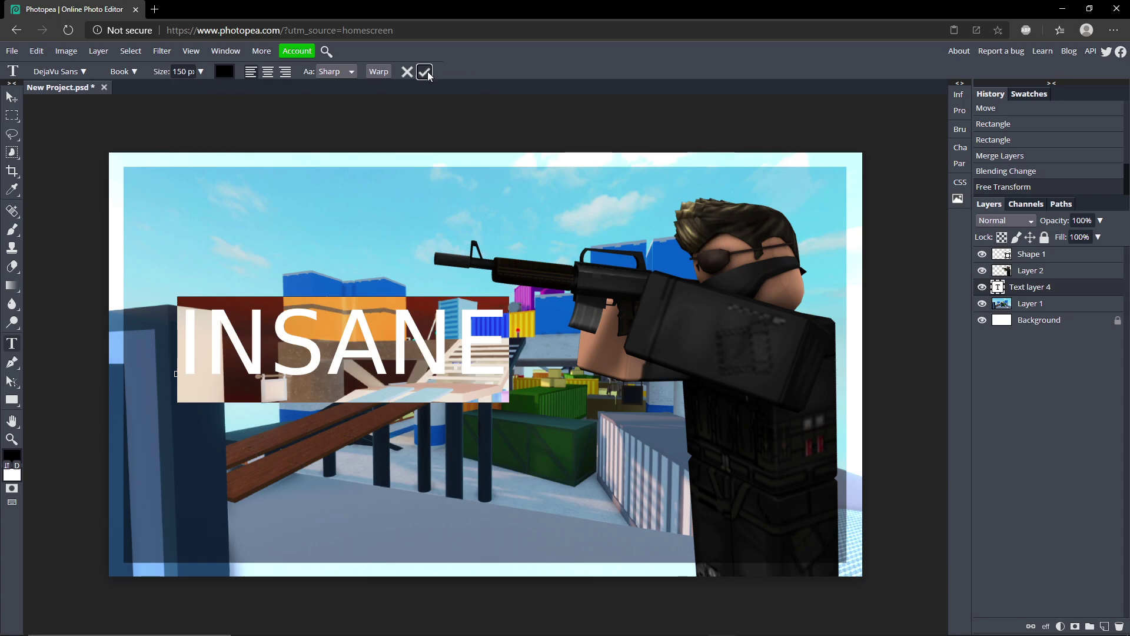
click(426, 72)
click(12, 97)
drag(345, 365, 330, 387)
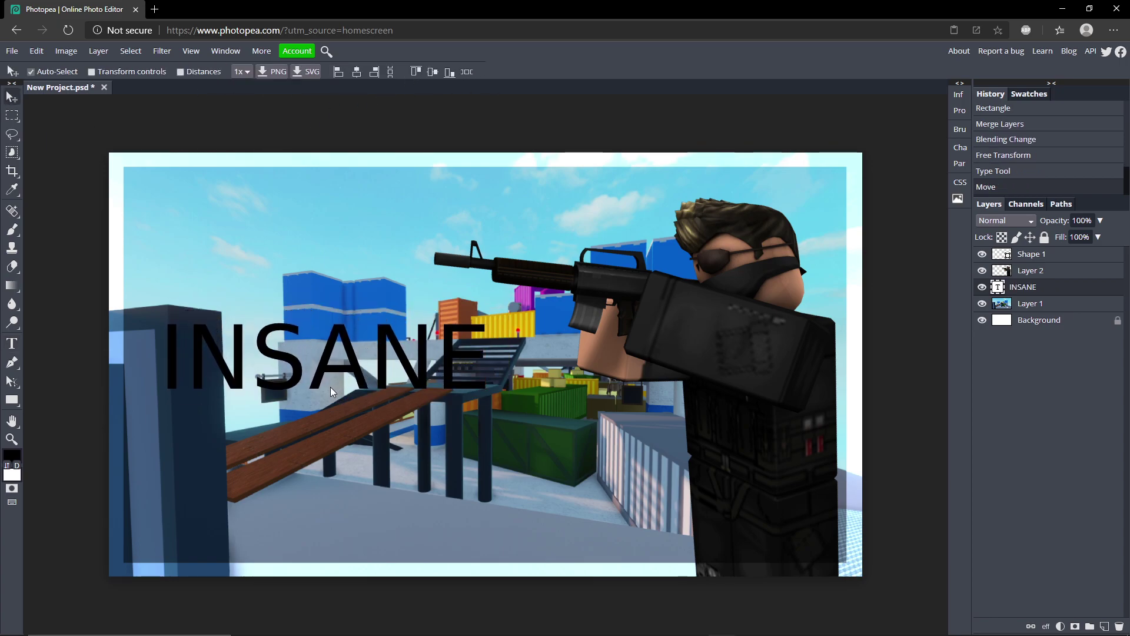
- Change the INSANE text to the Air America font and reposition it over the map
double_click(330, 387)
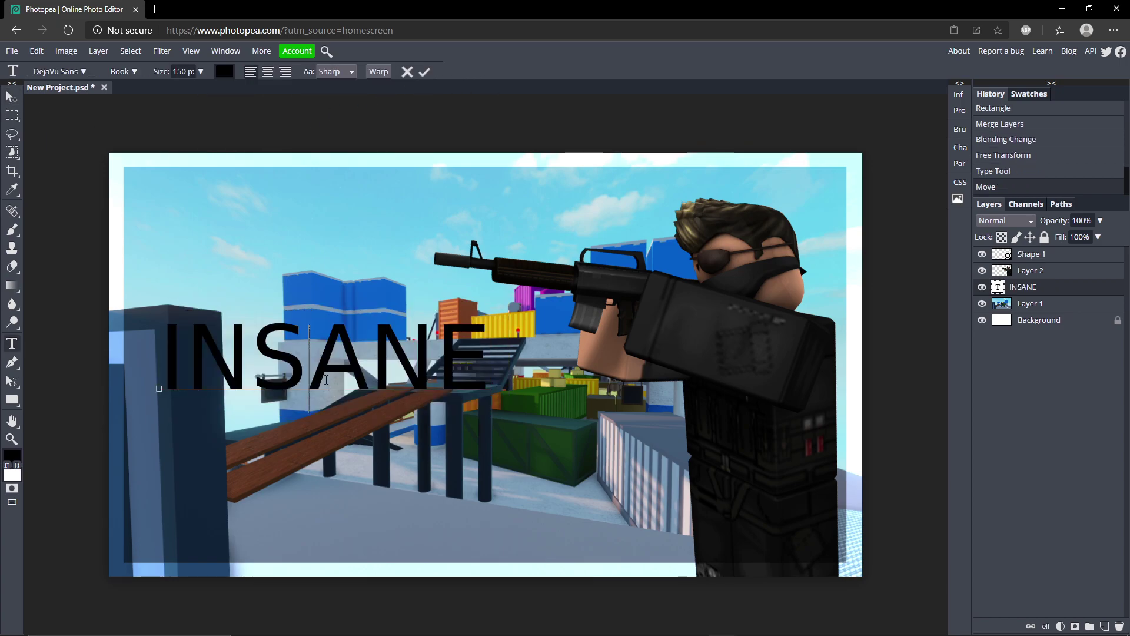
click(52, 72)
scroll(203, 209, down, 1)
click(204, 209)
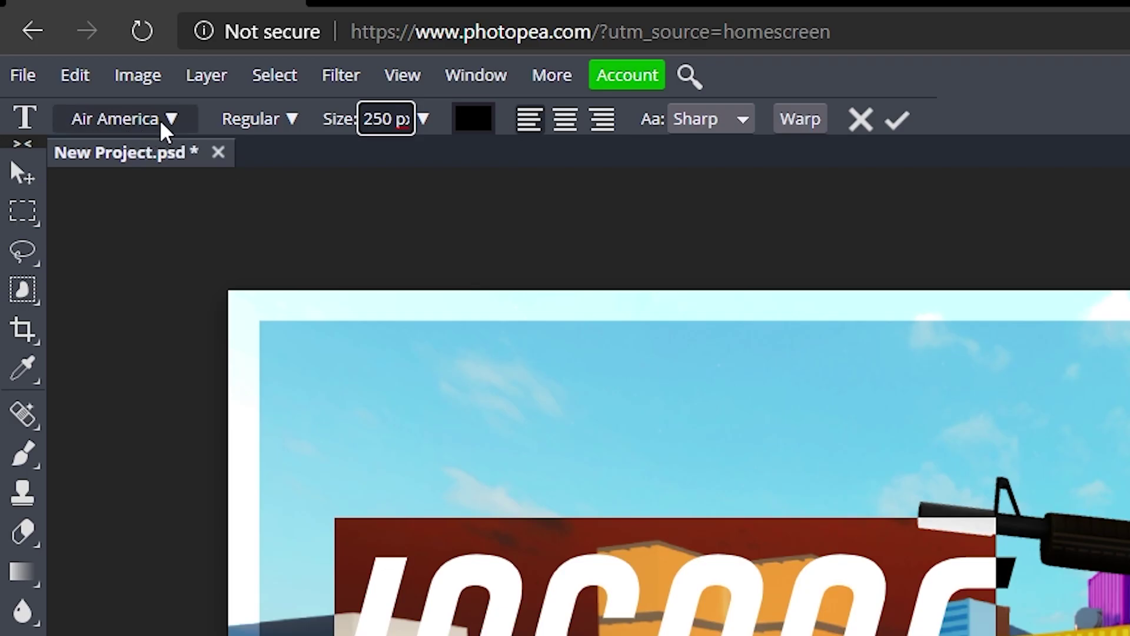
click(165, 131)
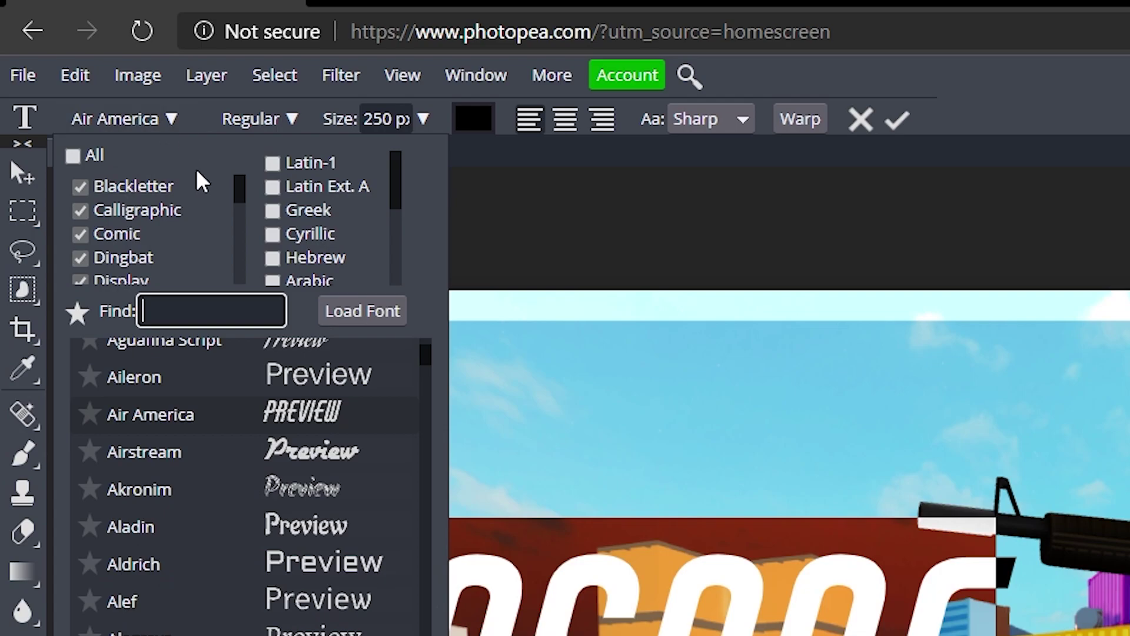
click(897, 120)
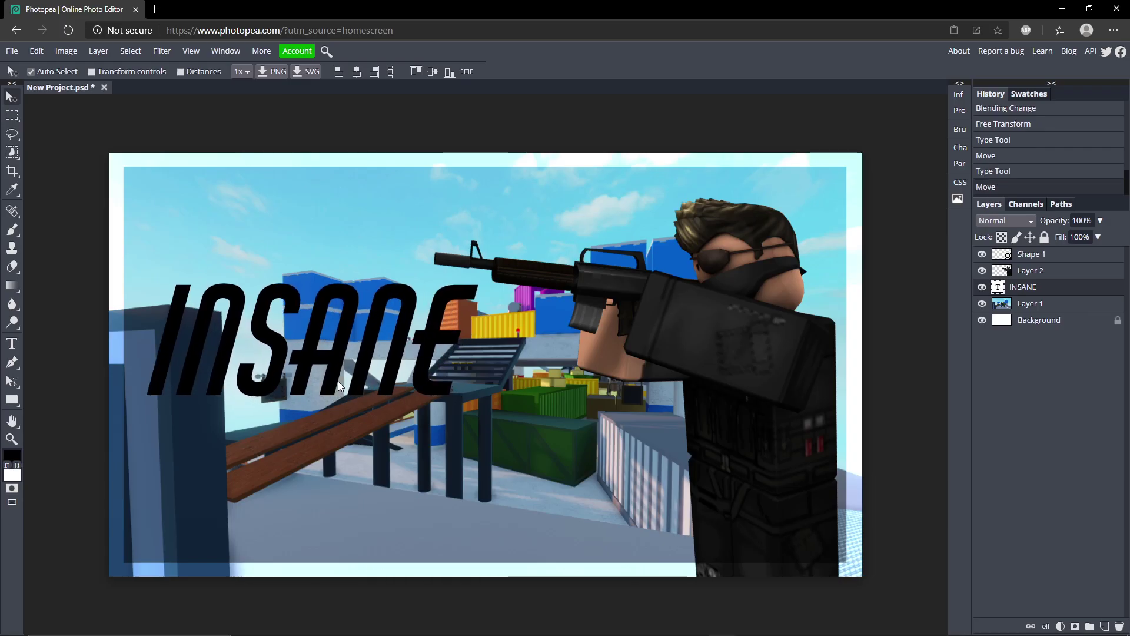
drag(338, 380, 346, 388)
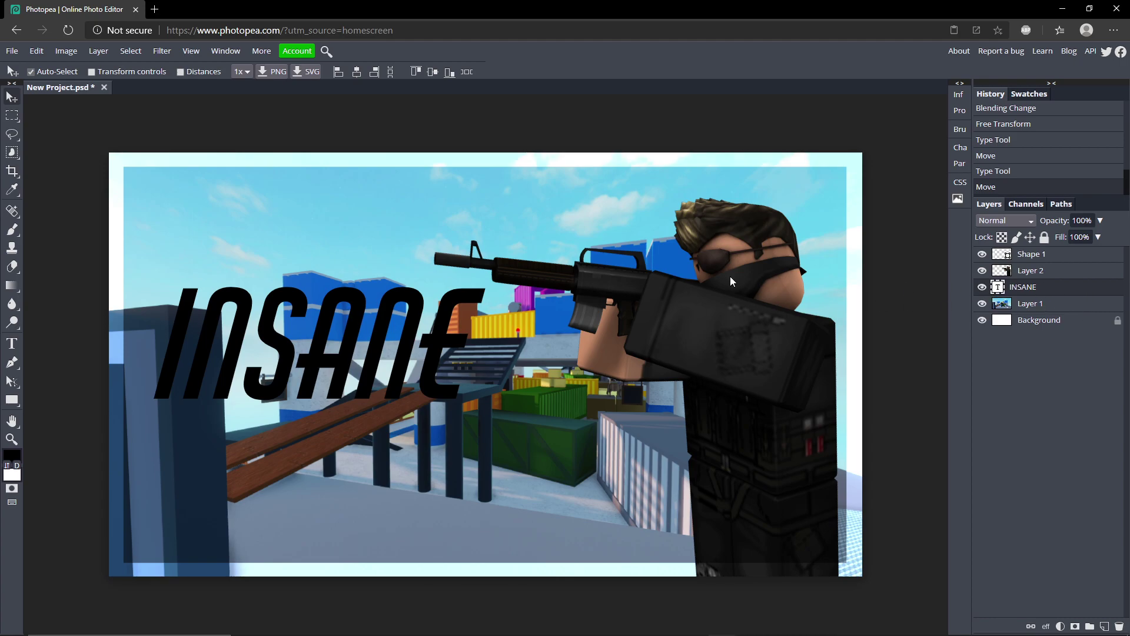
- Duplicate the INSANE layer, drag the copy below it, and retype it as KILLSTREAK
key(ctrl+j)
drag(324, 342, 322, 474)
double_click(321, 474)
key(ctrl+a)
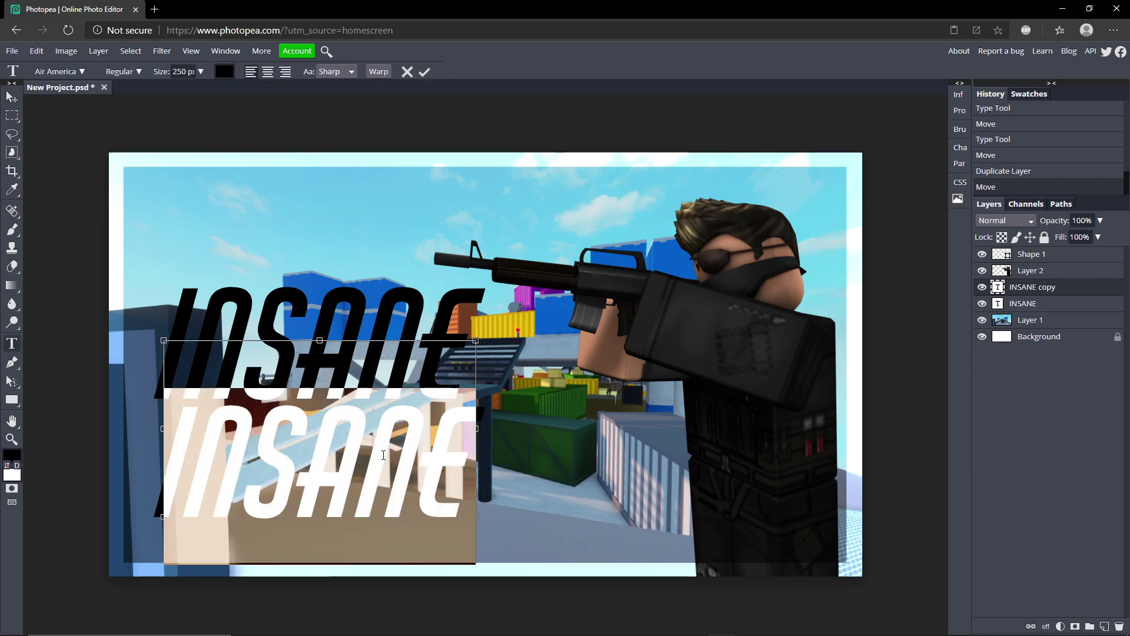
text(KILLSTREA)
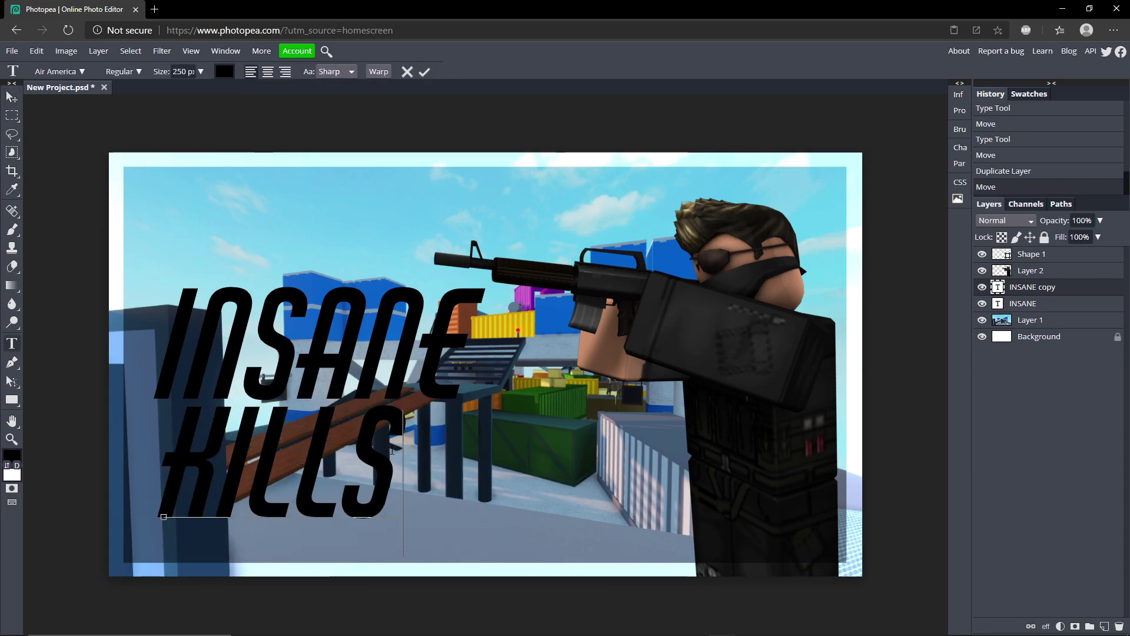
text(K)
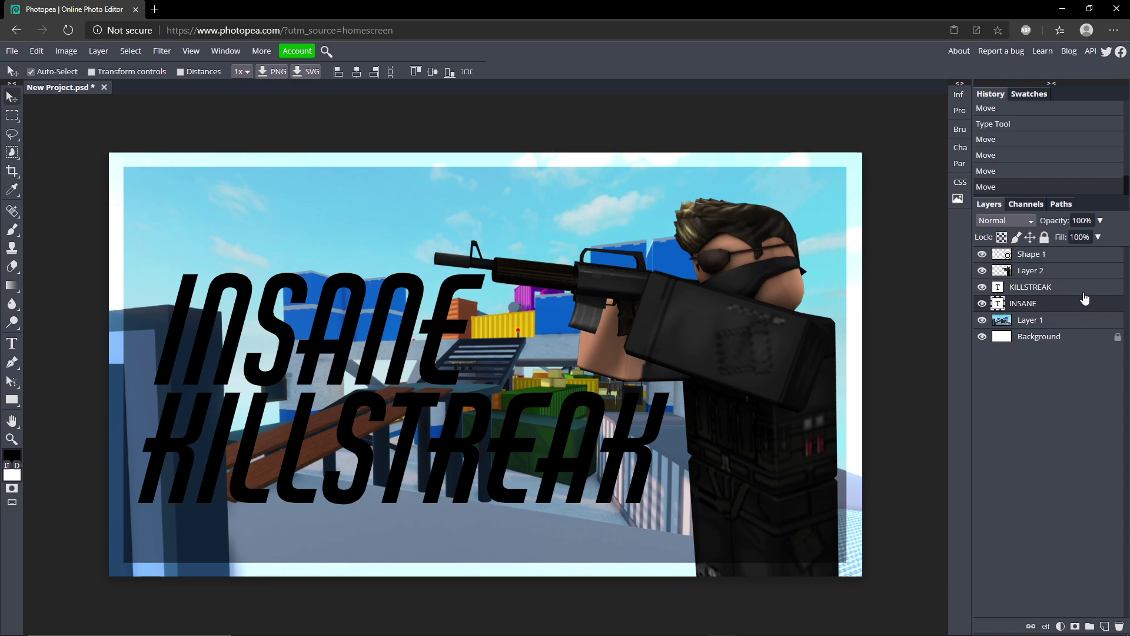
- Give INSANE a Gradient Overlay running from light grey to white
double_click(1060, 306)
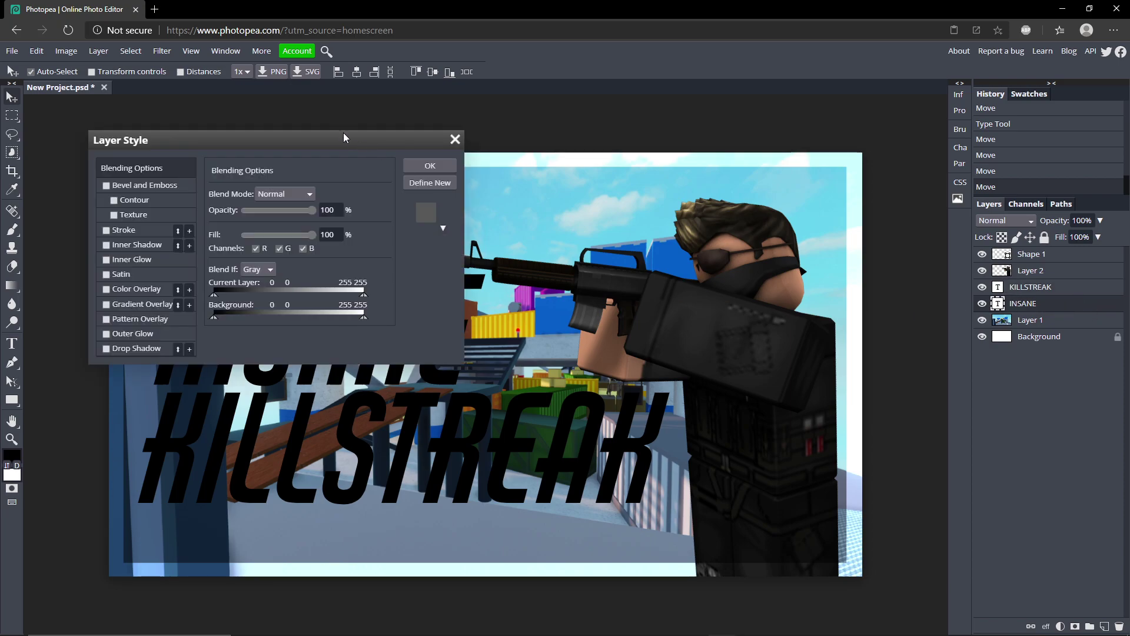
drag(344, 137, 984, 101)
click(745, 268)
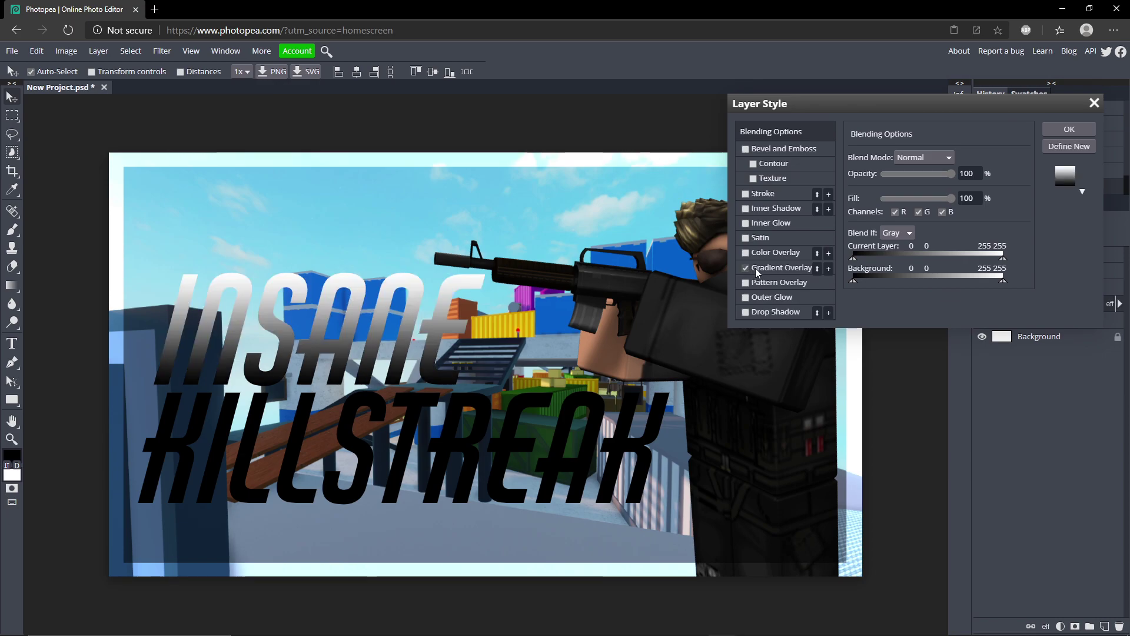
click(756, 270)
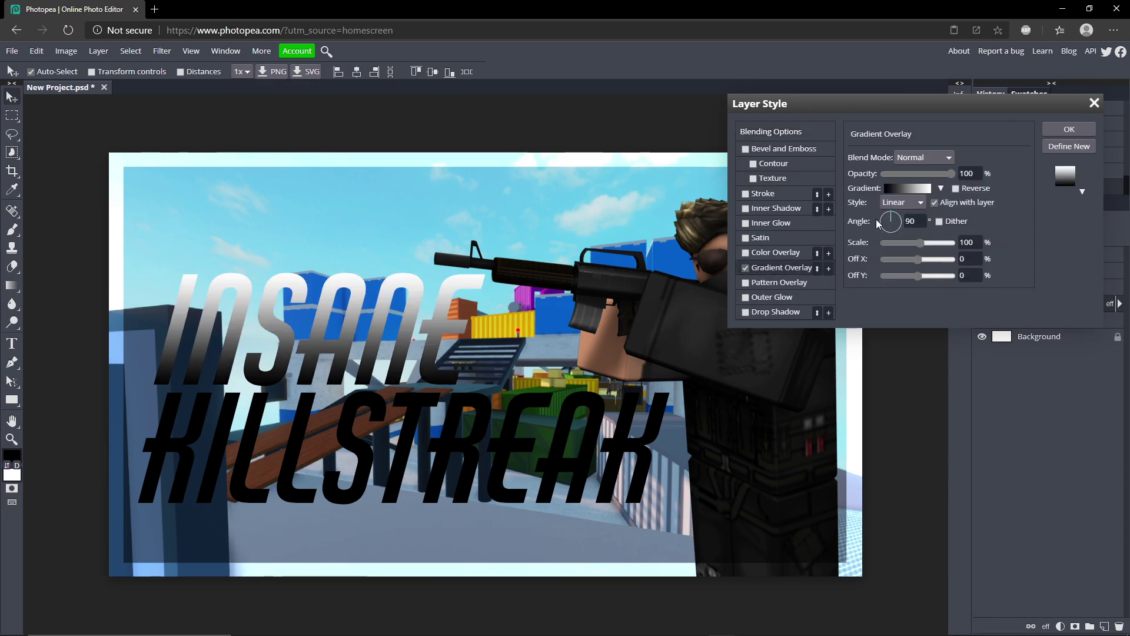
click(892, 188)
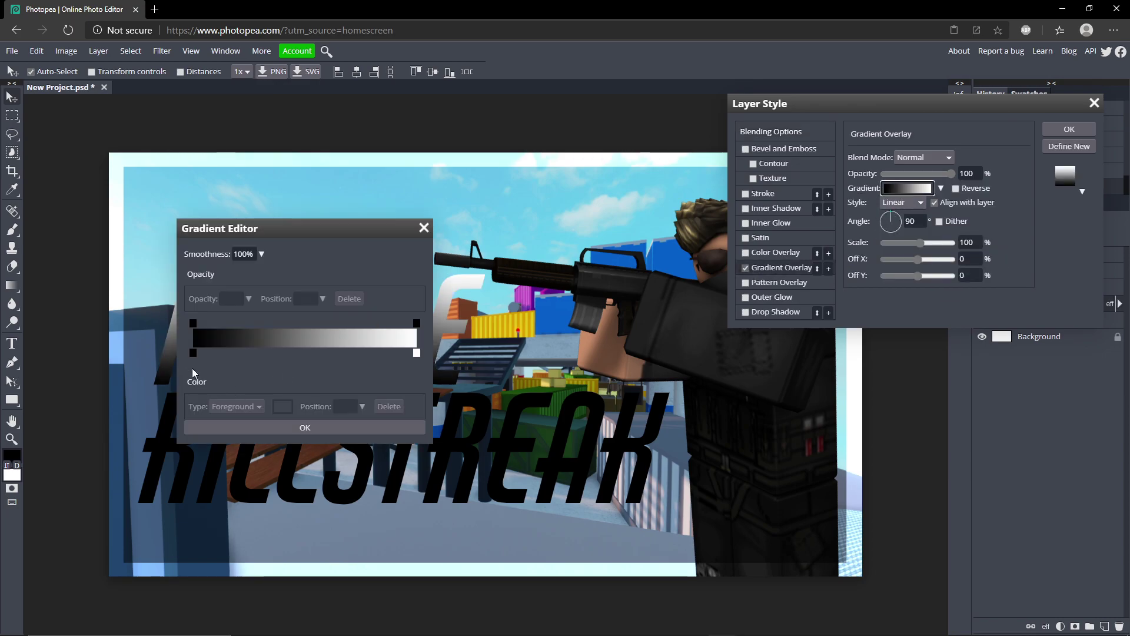
double_click(192, 352)
drag(274, 366, 252, 368)
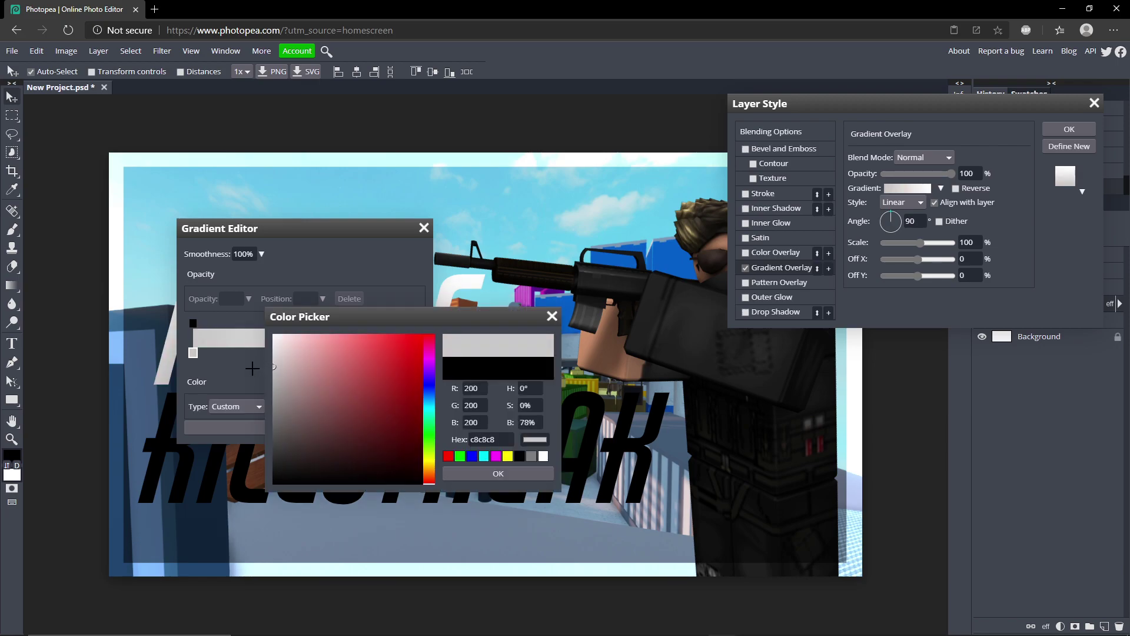
drag(311, 316, 609, 246)
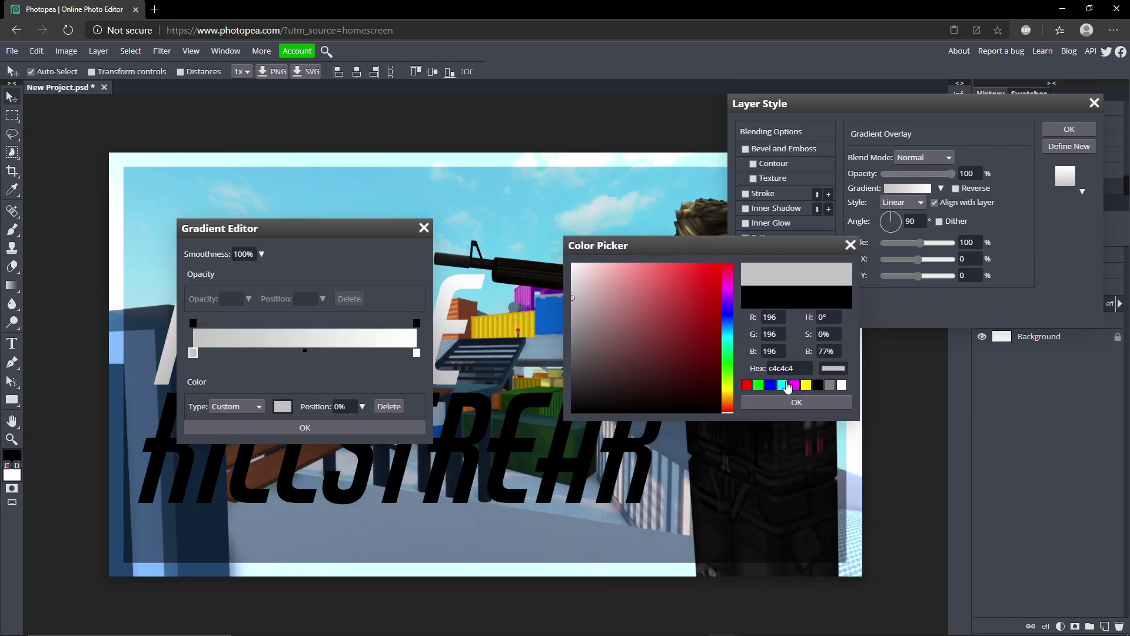
click(791, 402)
drag(306, 220, 617, 247)
click(631, 439)
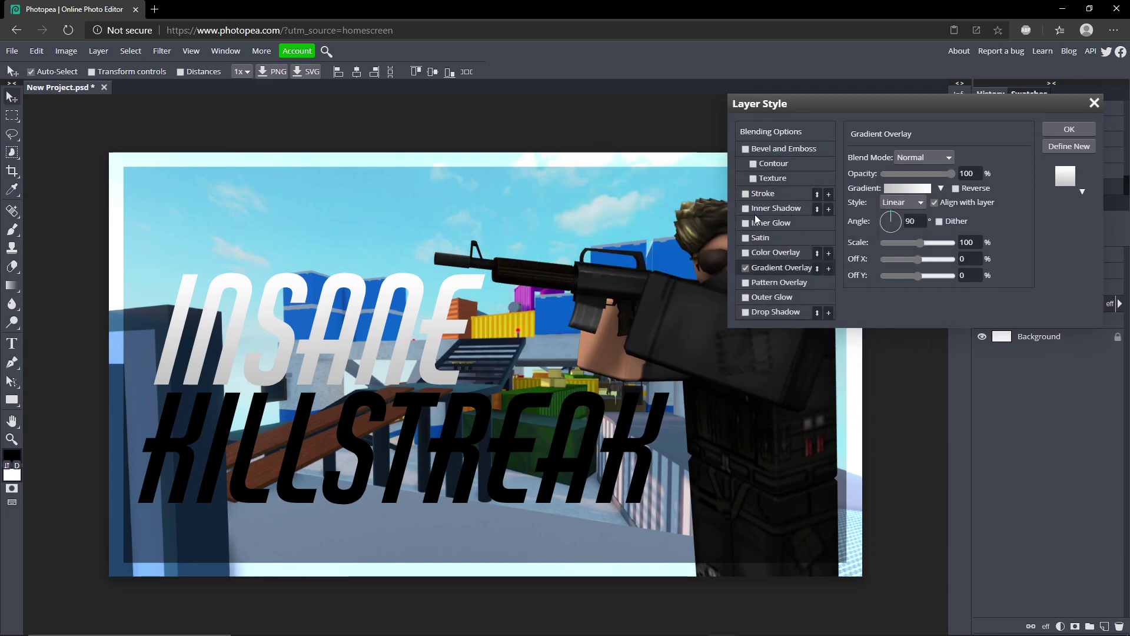
- Add a white Color Dodge inner glow with spread 0 and lower opacity, and enable Stroke
click(785, 222)
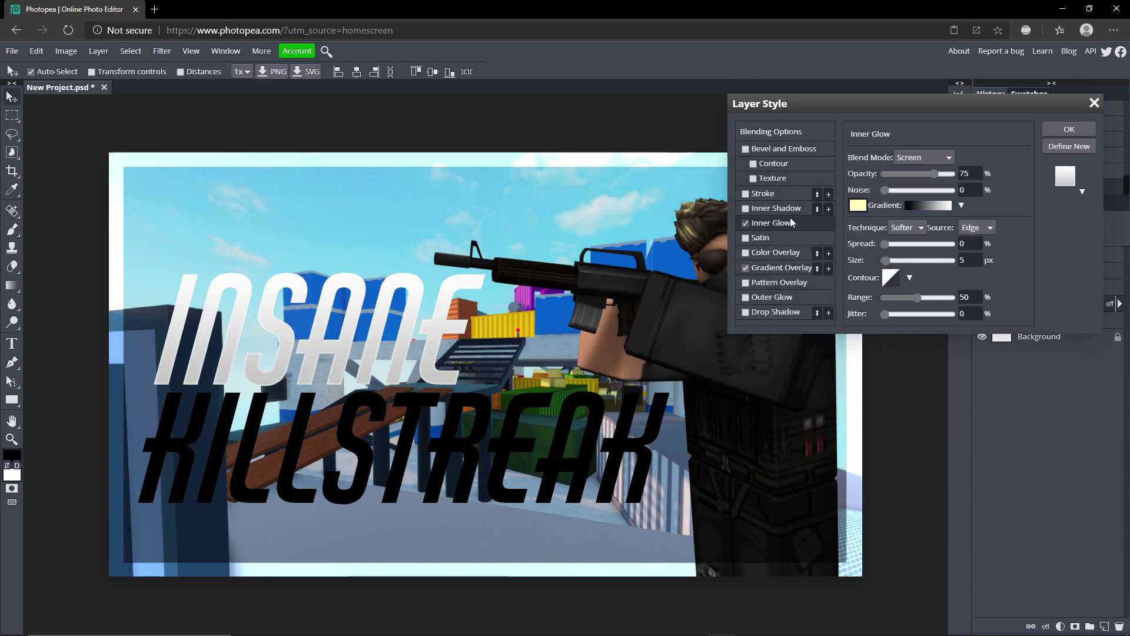
click(924, 160)
click(927, 285)
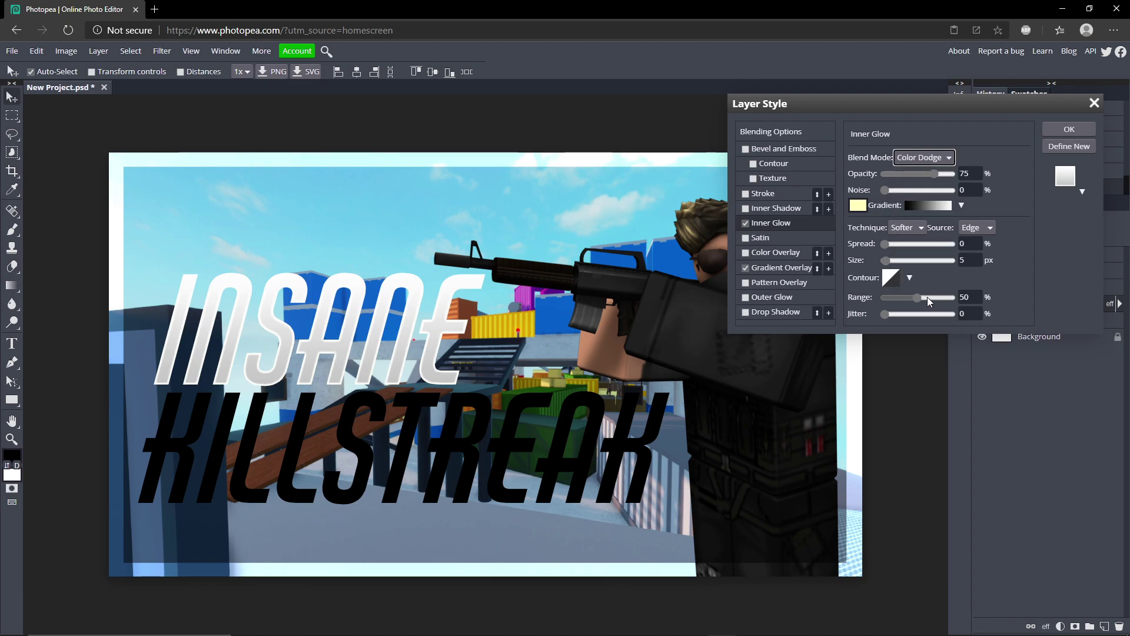
drag(895, 243, 886, 260)
click(888, 255)
click(858, 204)
click(841, 384)
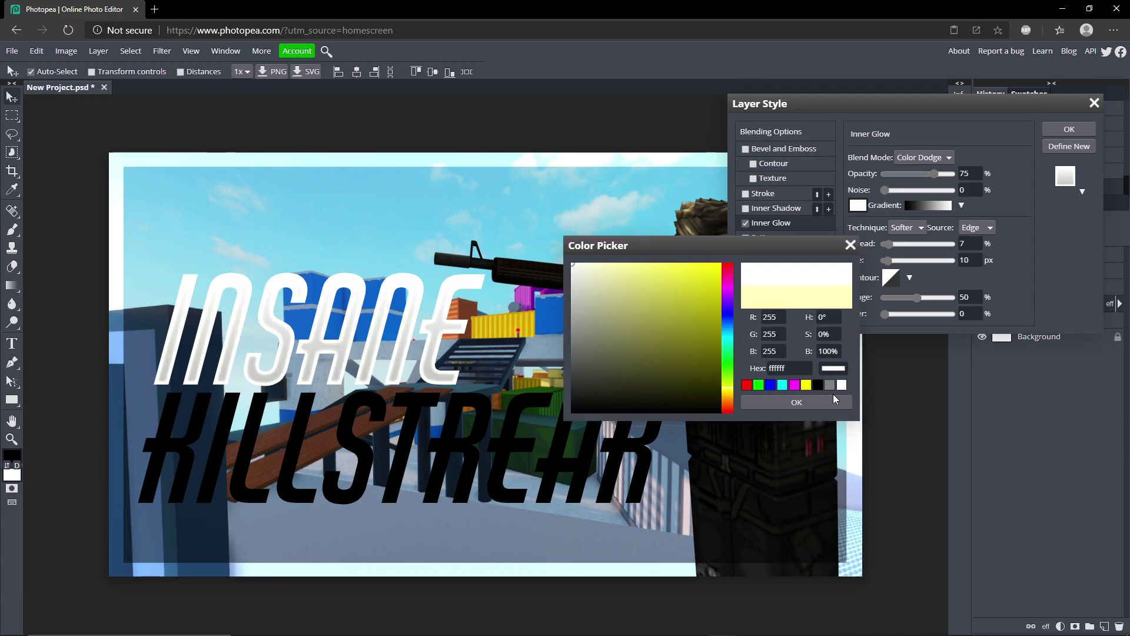
click(831, 405)
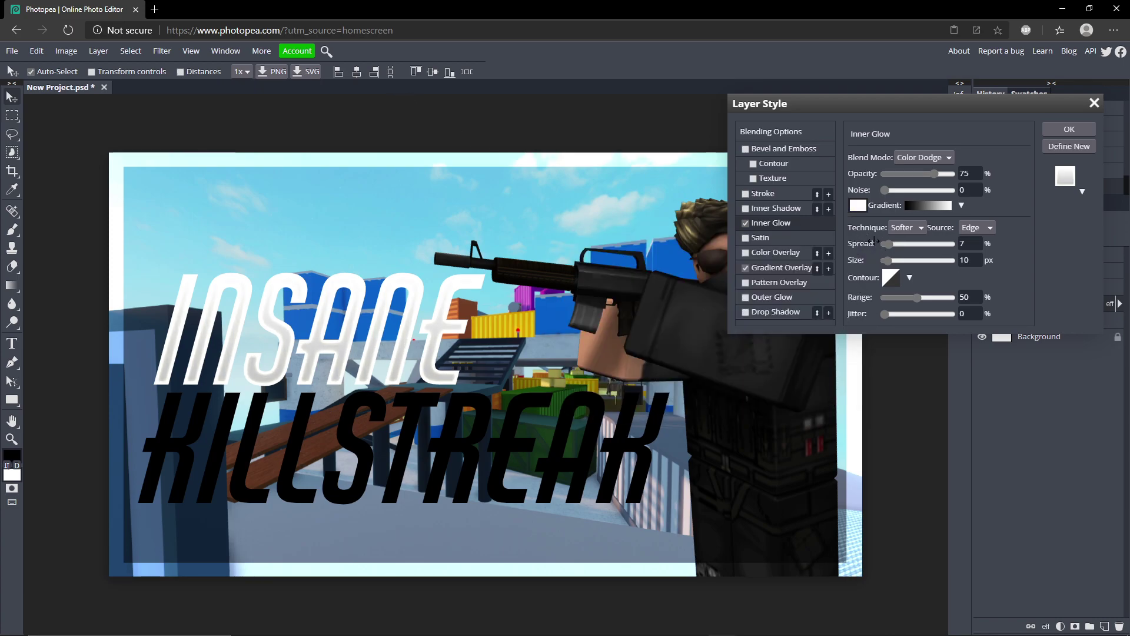
drag(891, 248, 883, 246)
mouse_move(920, 172)
mouse_down()
mouse_move(895, 172)
mouse_move(910, 168)
mouse_up()
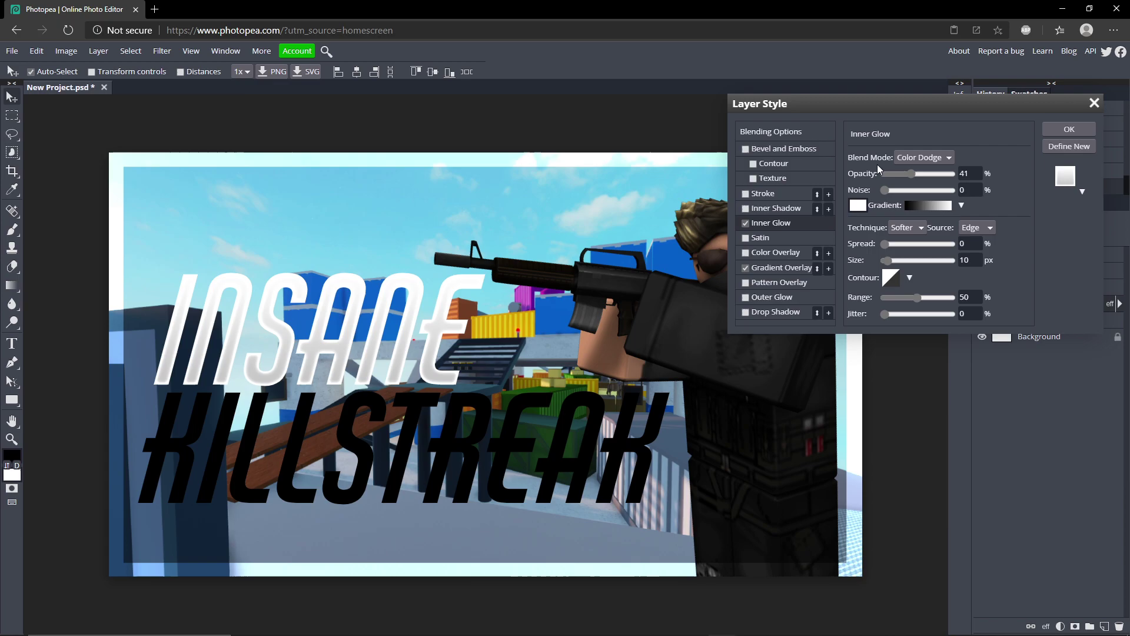
click(746, 194)
- Add a second stroke and make the first stroke black and slightly thicker
click(760, 195)
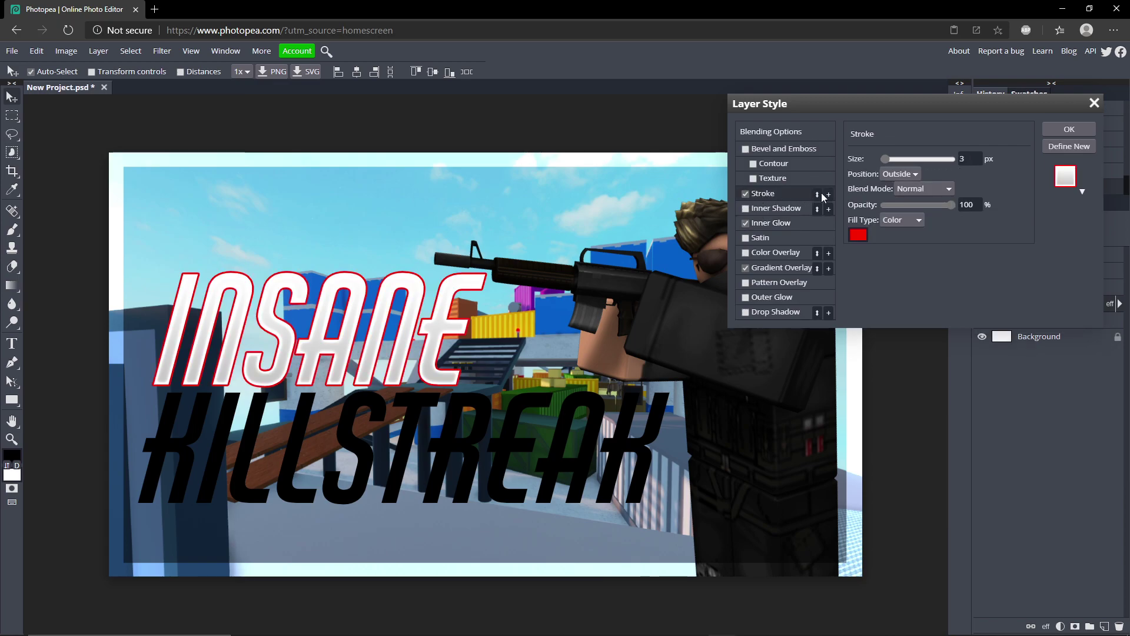
click(828, 194)
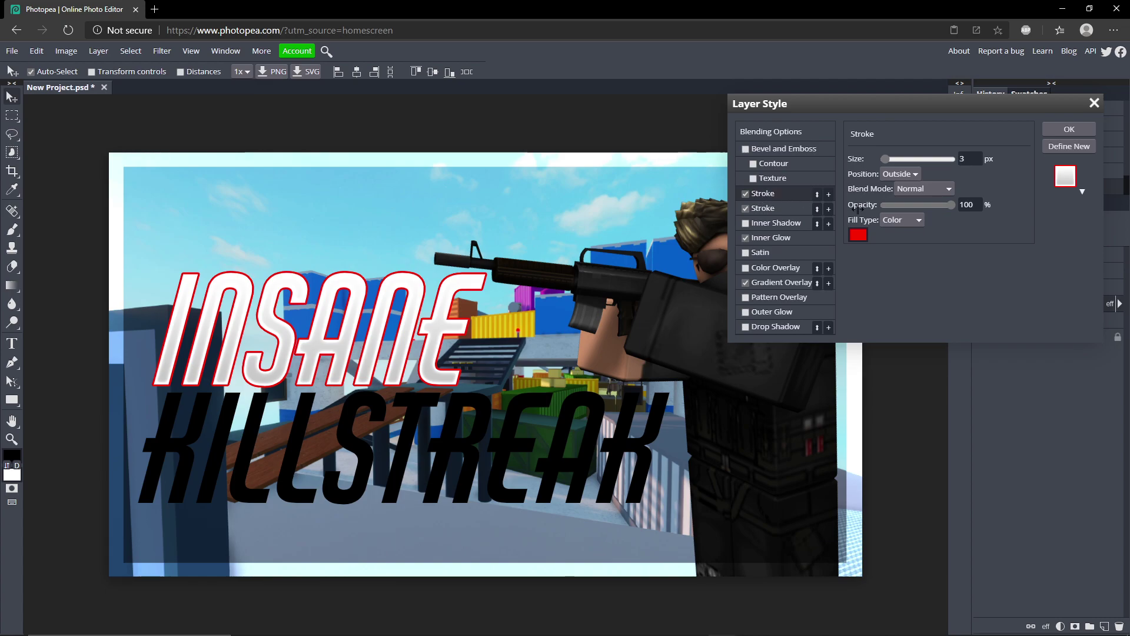
click(858, 234)
click(817, 384)
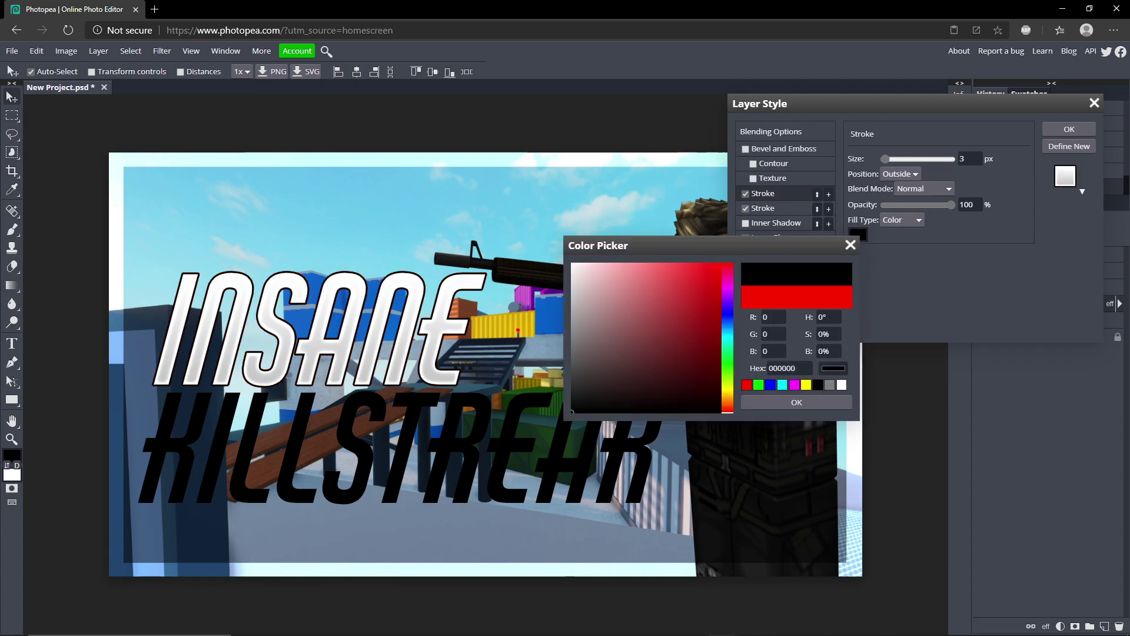
click(796, 402)
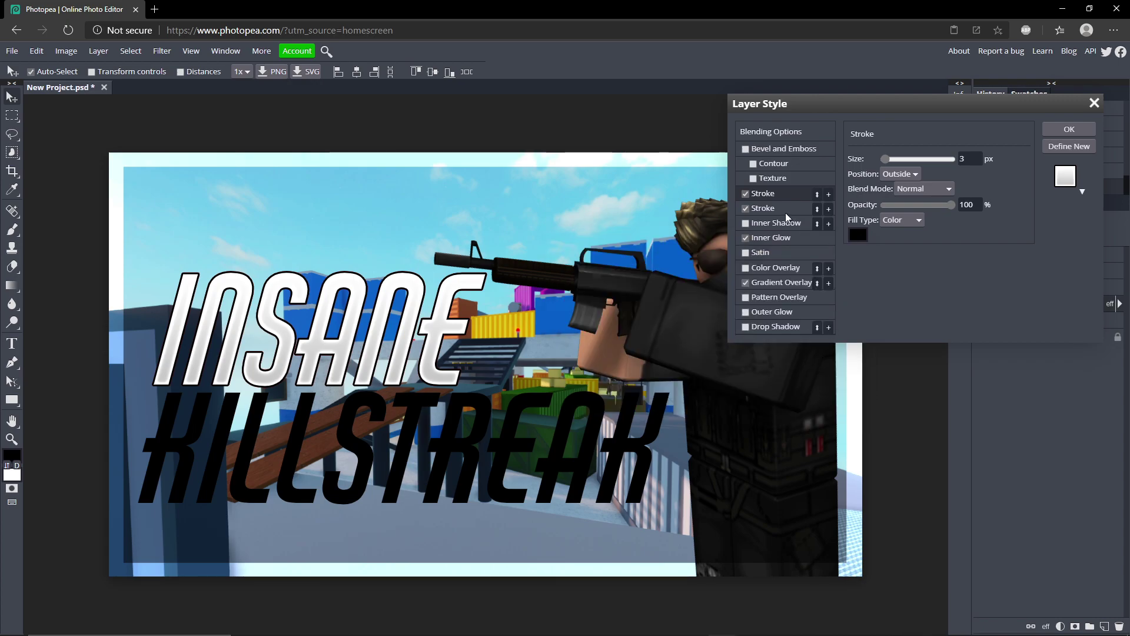
drag(884, 157, 885, 156)
- Set the second stroke to white at about 11 px and apply the layer effects
click(768, 209)
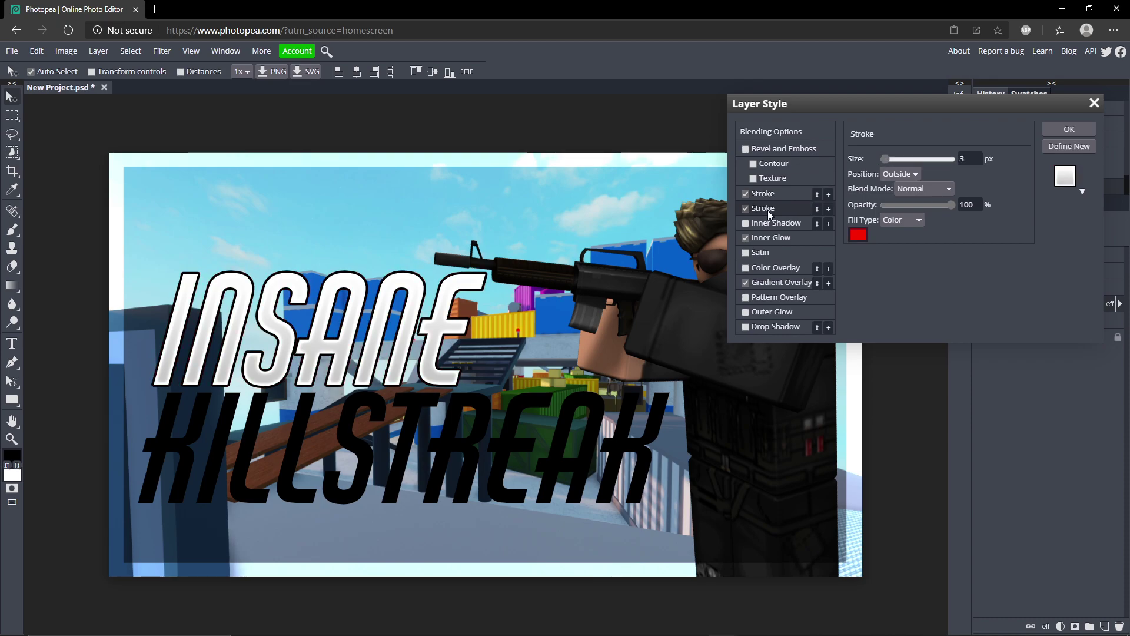
click(858, 235)
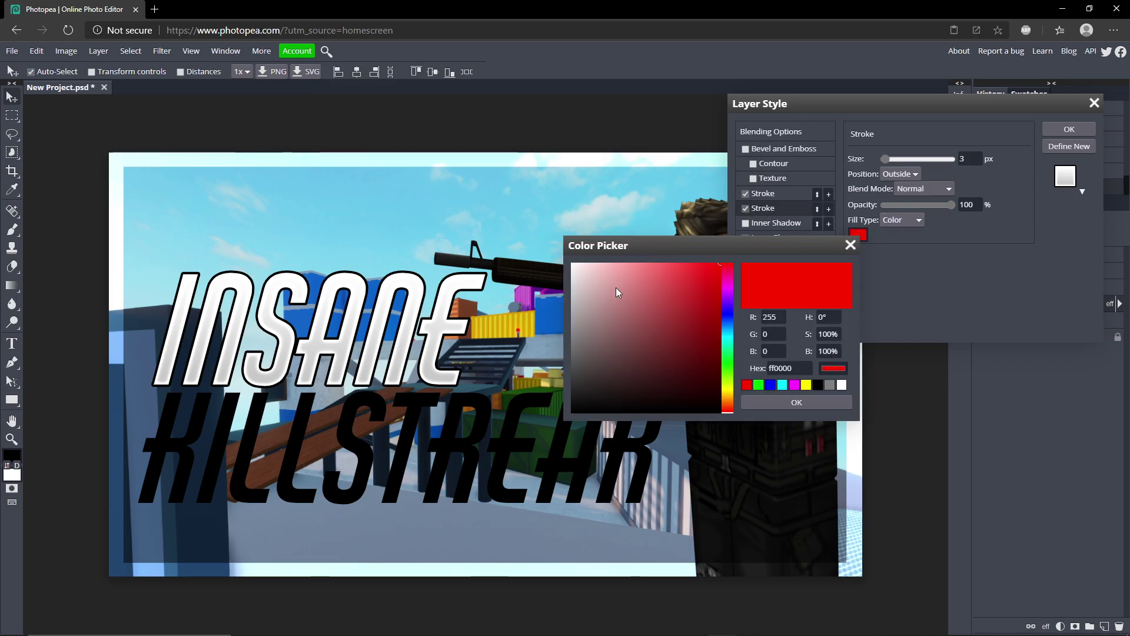
click(842, 384)
click(796, 402)
drag(885, 157, 888, 157)
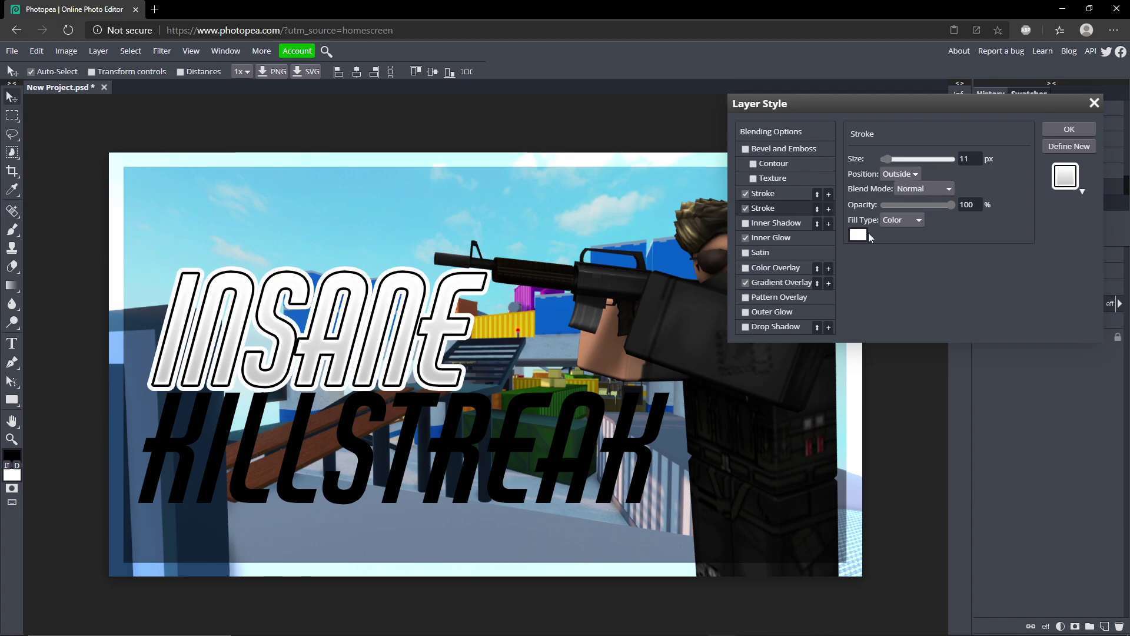
click(1068, 129)
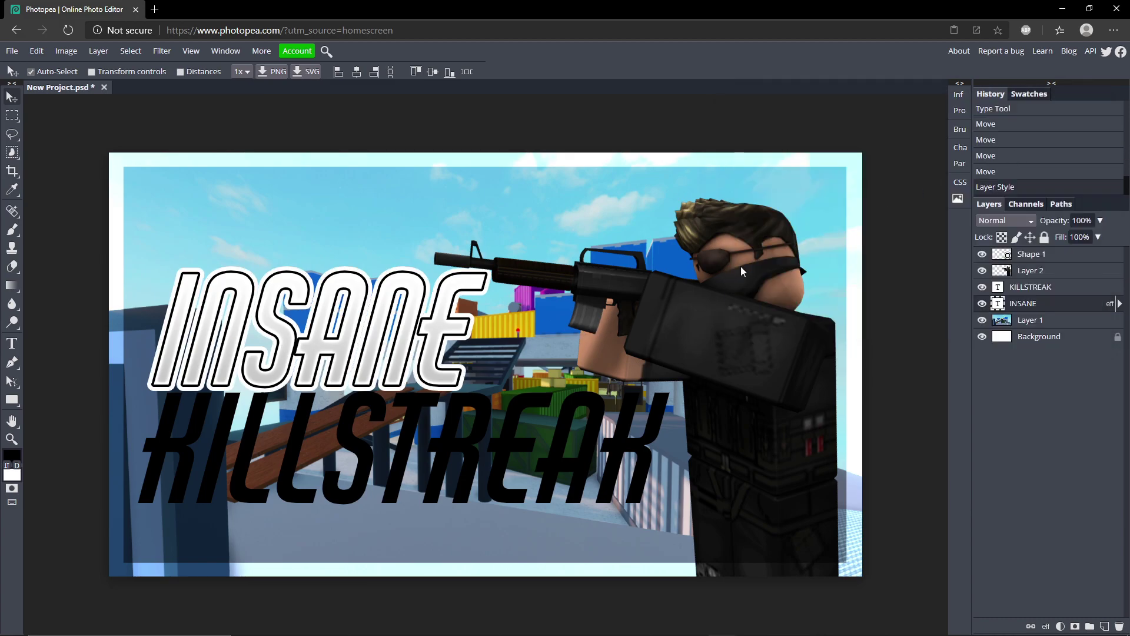
- Enable a Gradient Overlay on KILLSTREAK and make its left colour stop deep red
click(377, 413)
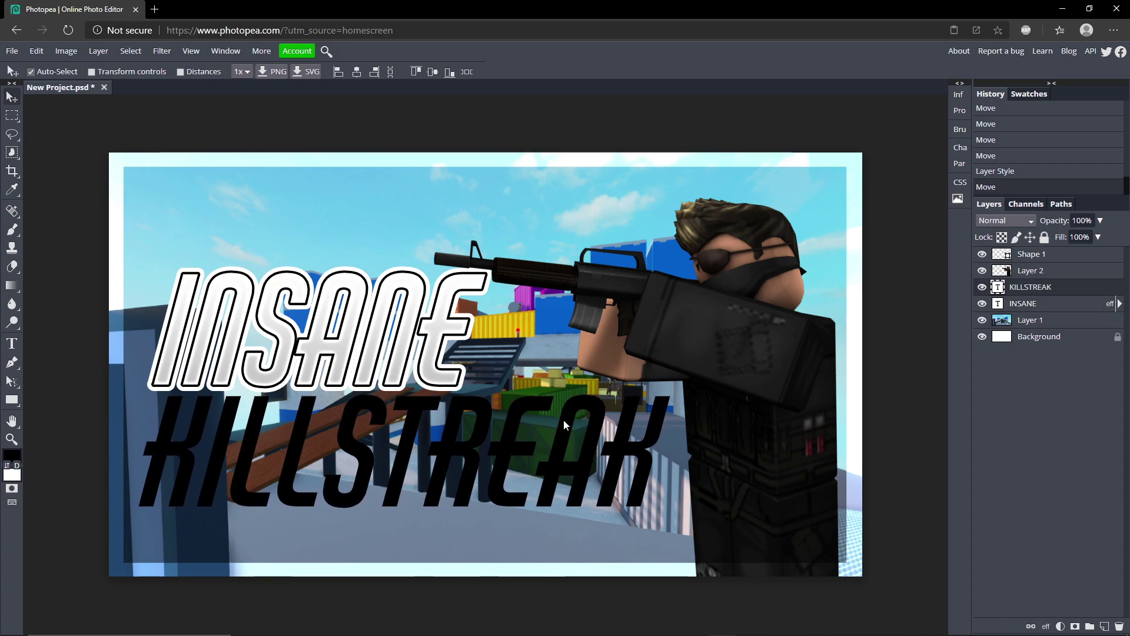
double_click(1093, 290)
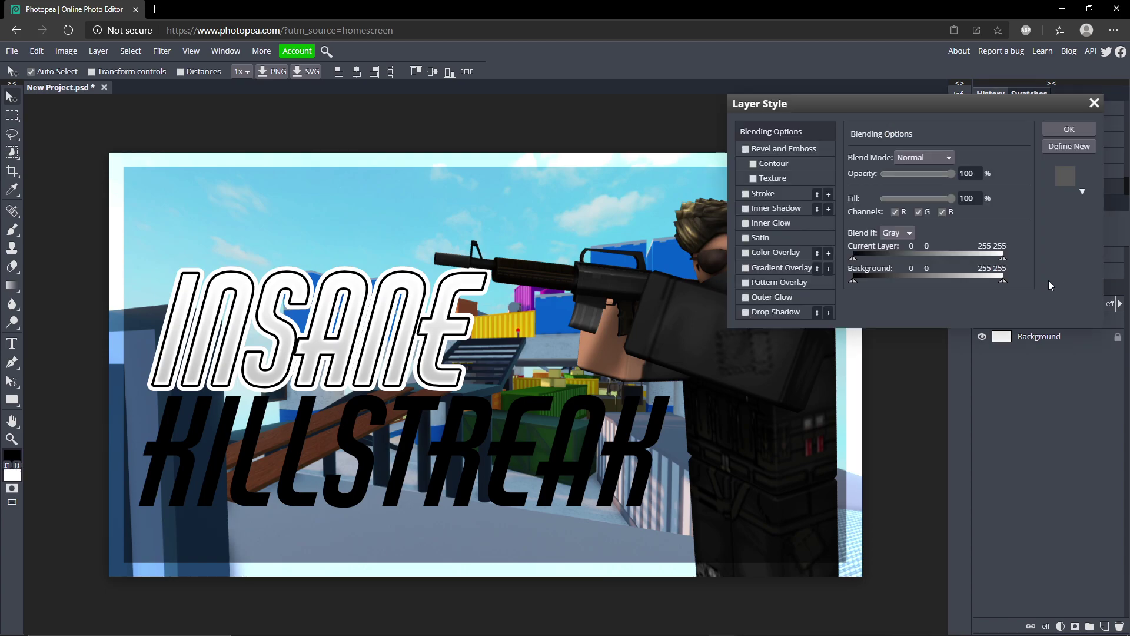
click(744, 267)
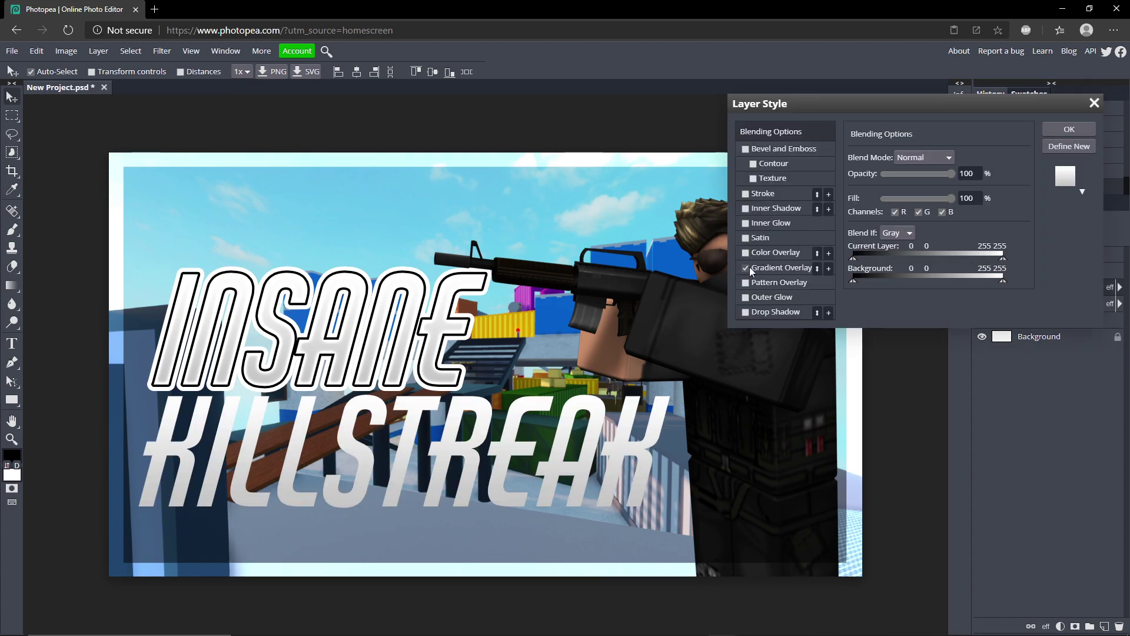
click(782, 267)
click(902, 189)
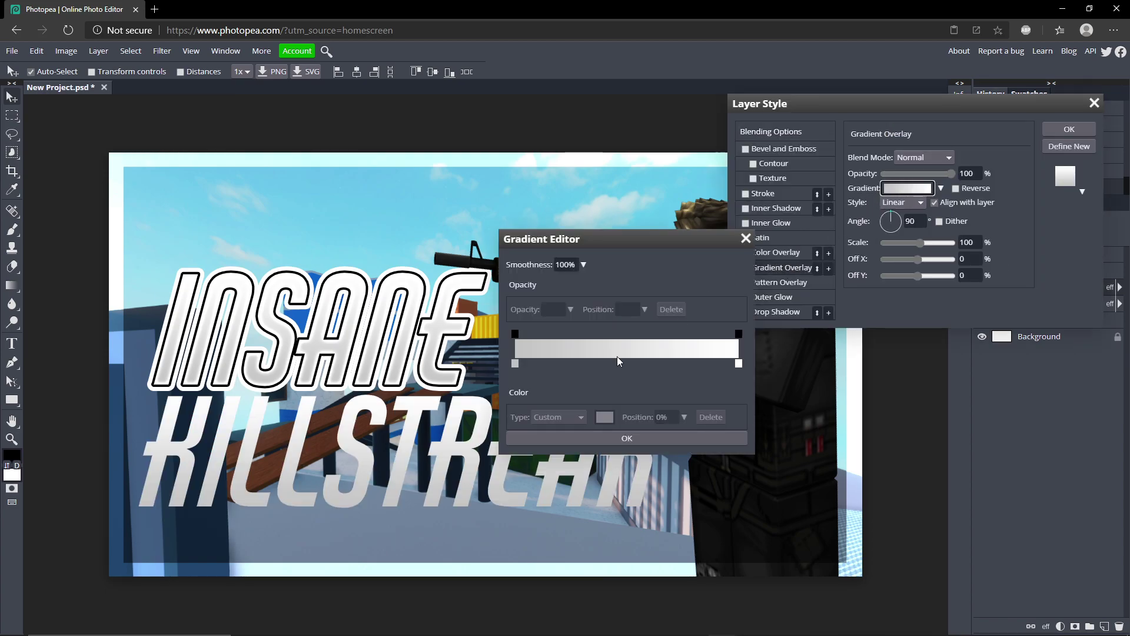
double_click(515, 363)
drag(712, 280, 753, 278)
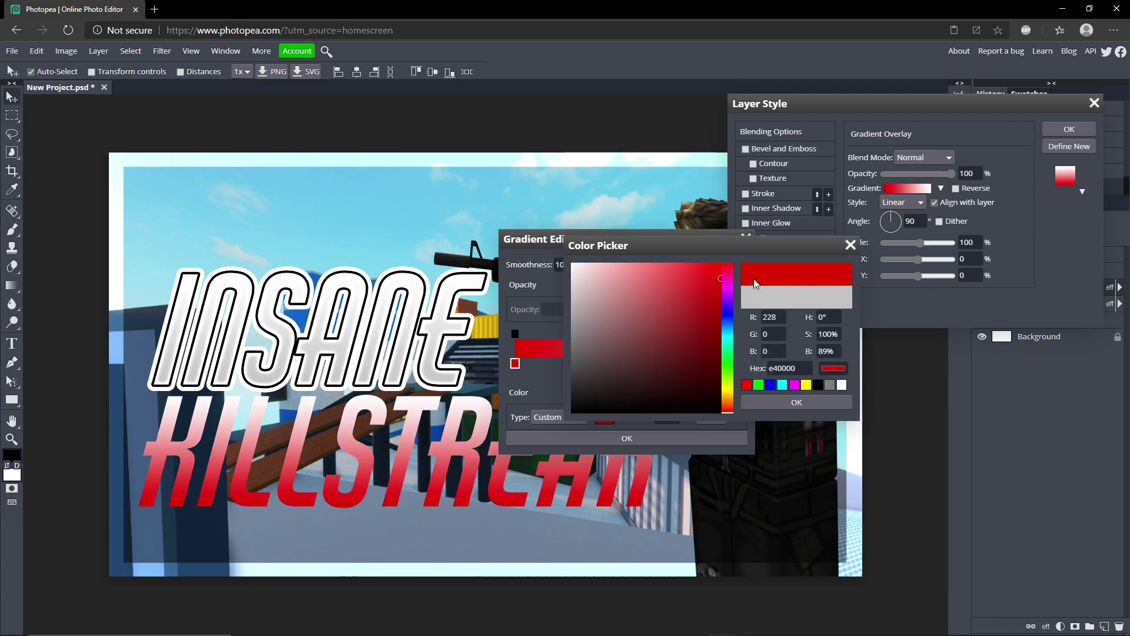
click(796, 402)
- Make the right stop red and darken the left stop for a dark-to-bright red gradient
click(739, 363)
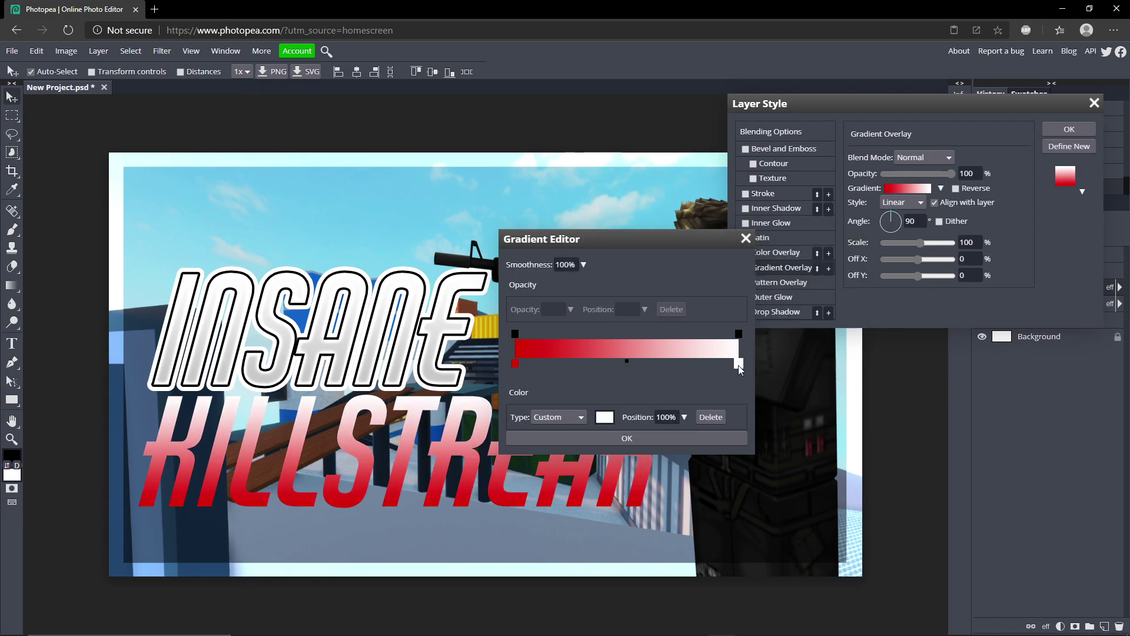
double_click(739, 364)
click(699, 357)
click(798, 400)
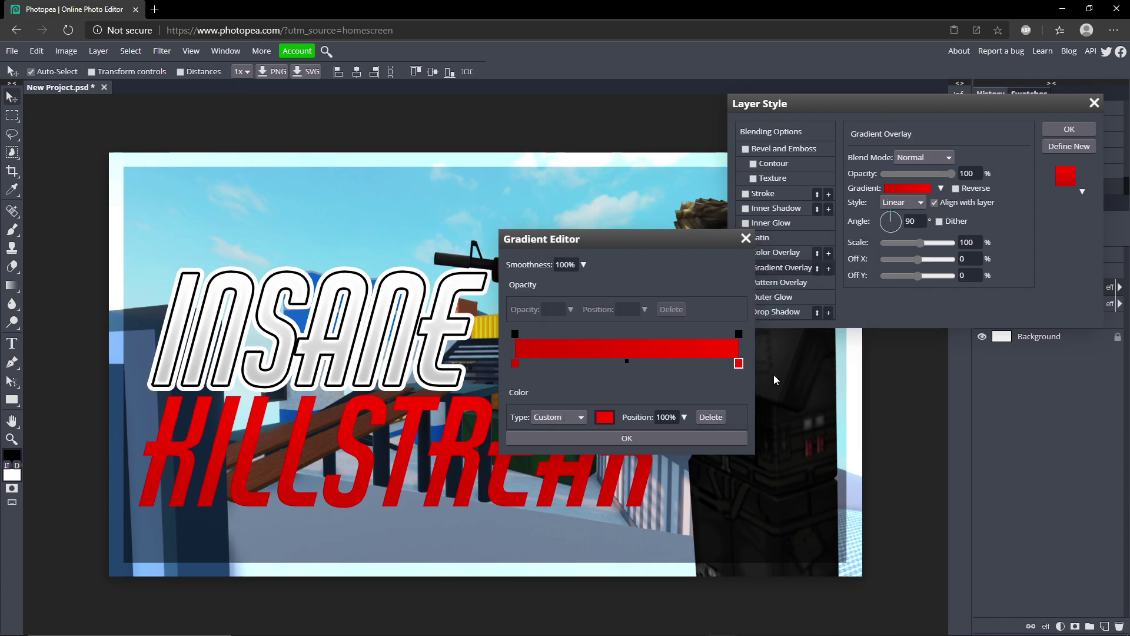
double_click(515, 363)
click(676, 303)
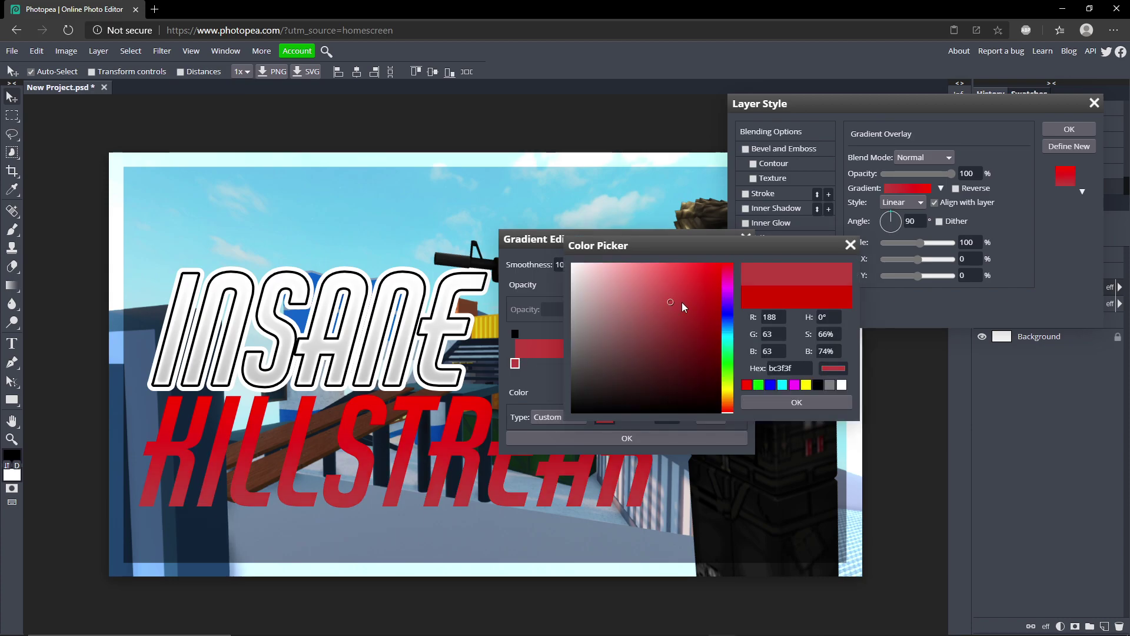
click(719, 320)
click(784, 400)
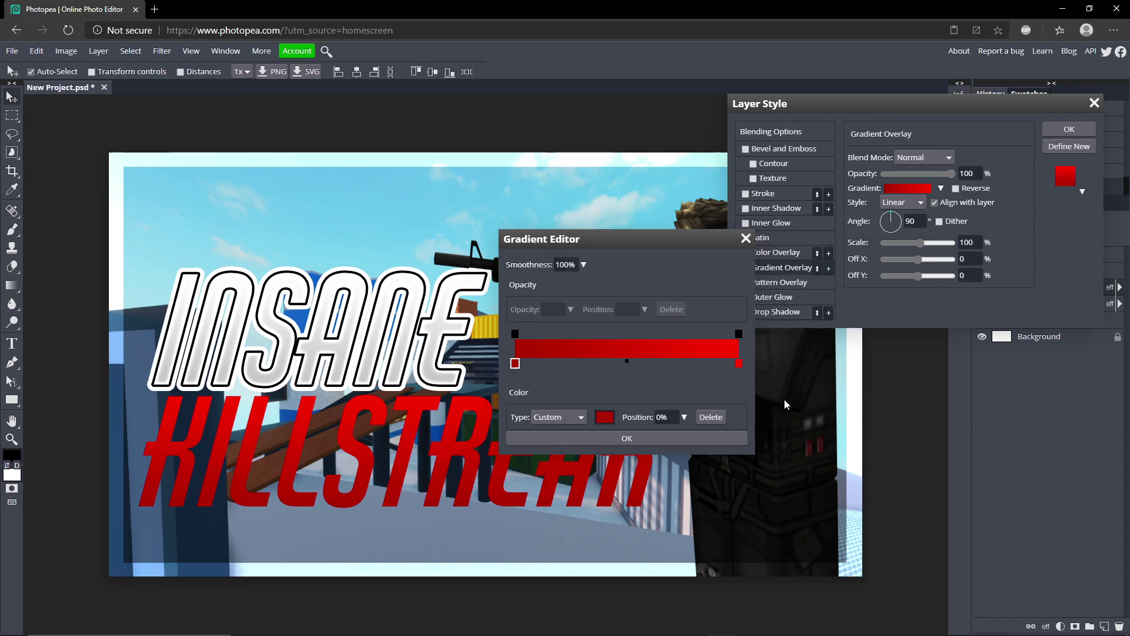
click(670, 439)
- Enable Inner Glow on KILLSTREAK with stronger opacity and wider spread and size
click(750, 223)
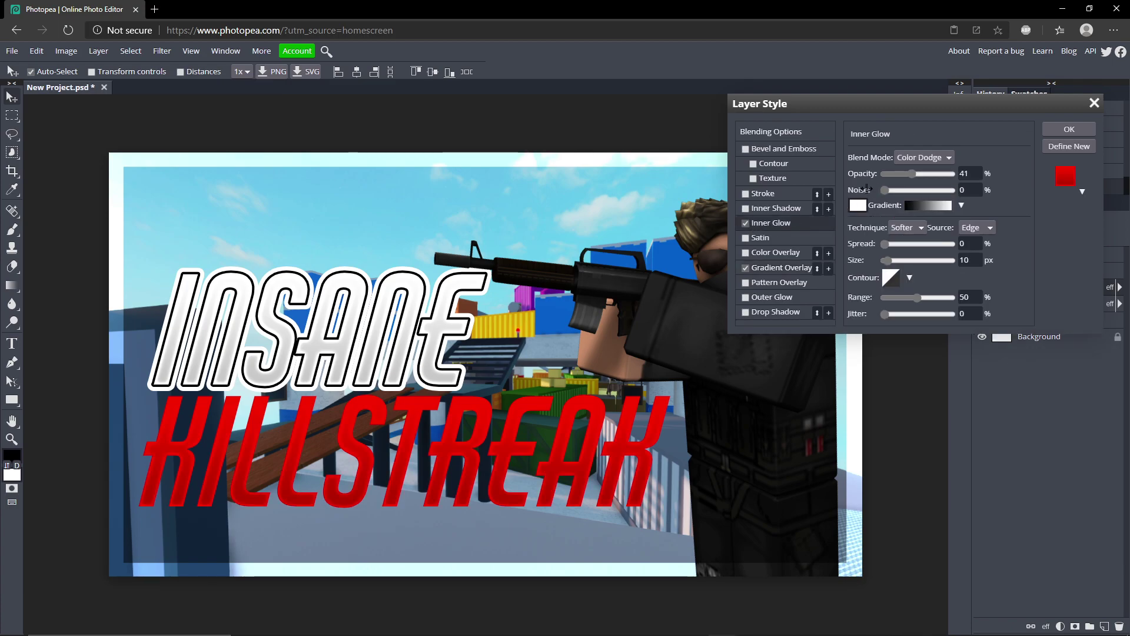
drag(916, 171, 942, 169)
mouse_move(882, 245)
mouse_down()
mouse_move(892, 242)
mouse_move(889, 261)
mouse_up()
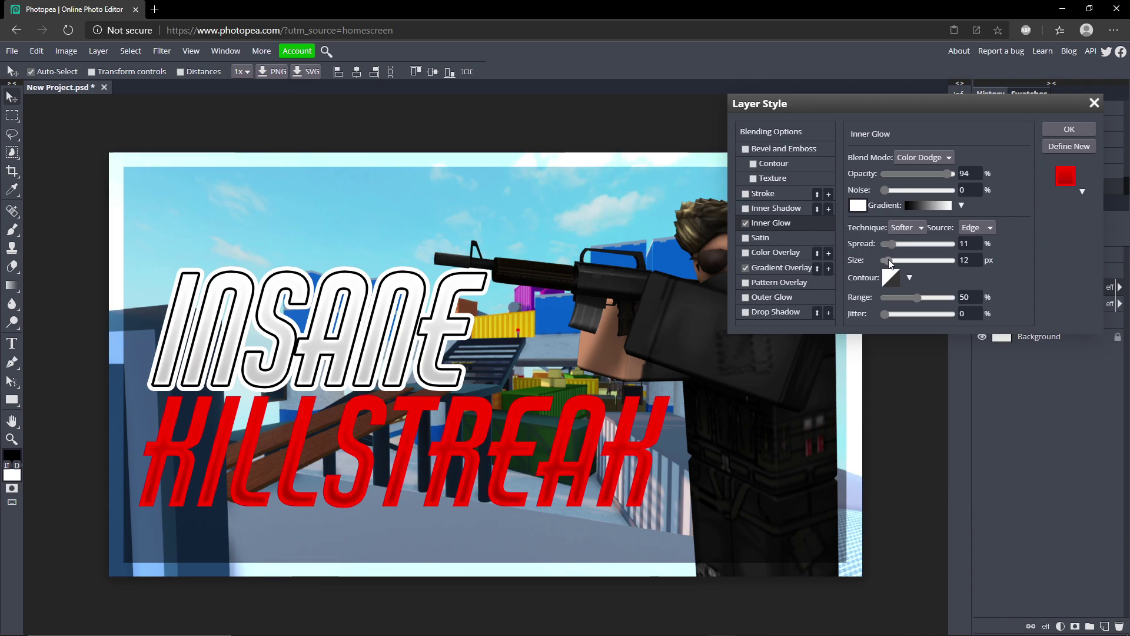
- Add two strokes to KILLSTREAK: a 4 px black outline and a white outer outline
click(750, 195)
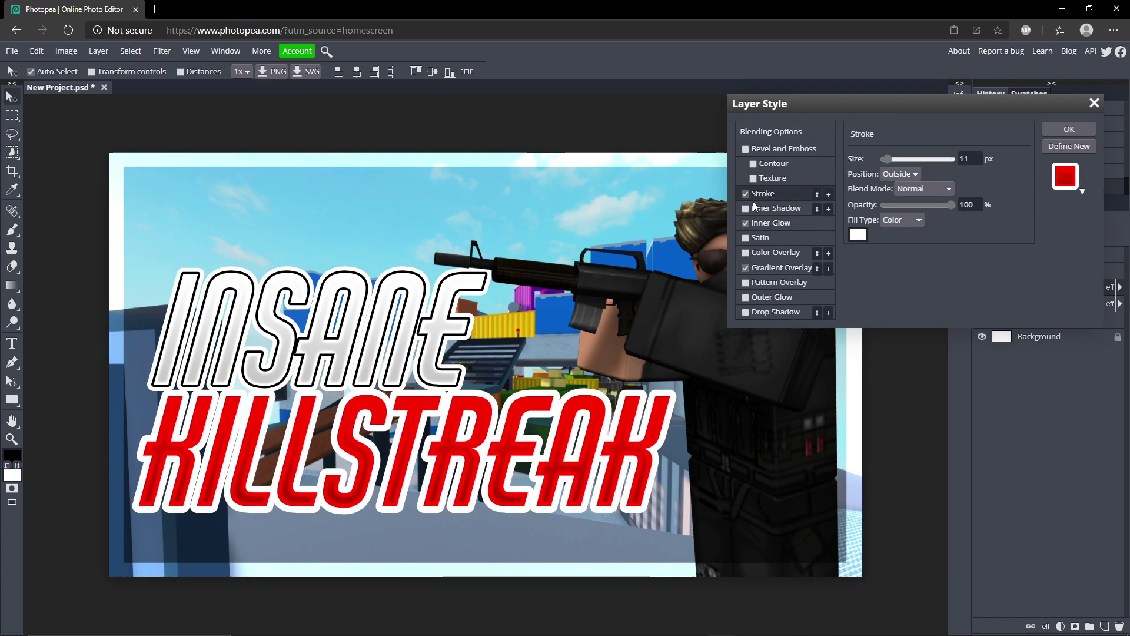
click(828, 194)
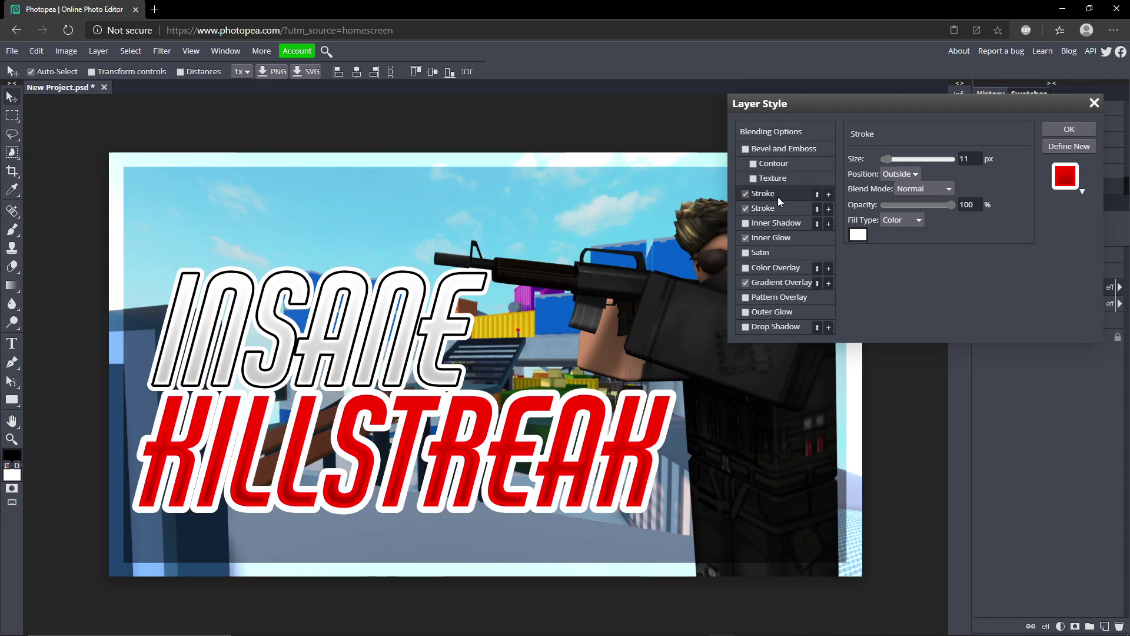
click(858, 234)
click(817, 385)
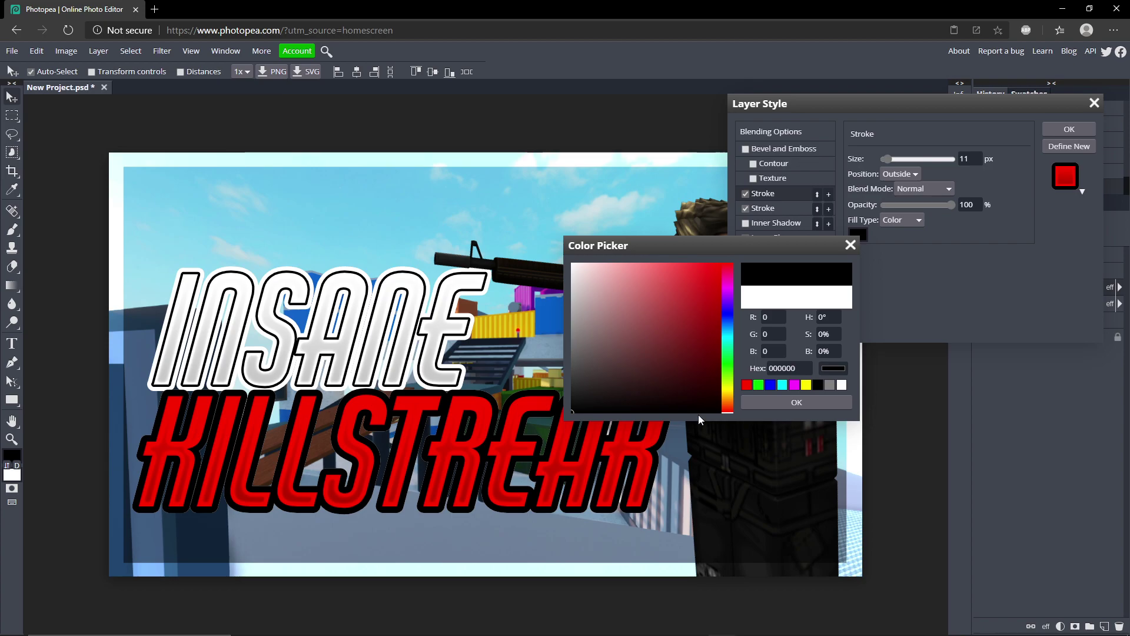
click(776, 402)
click(885, 160)
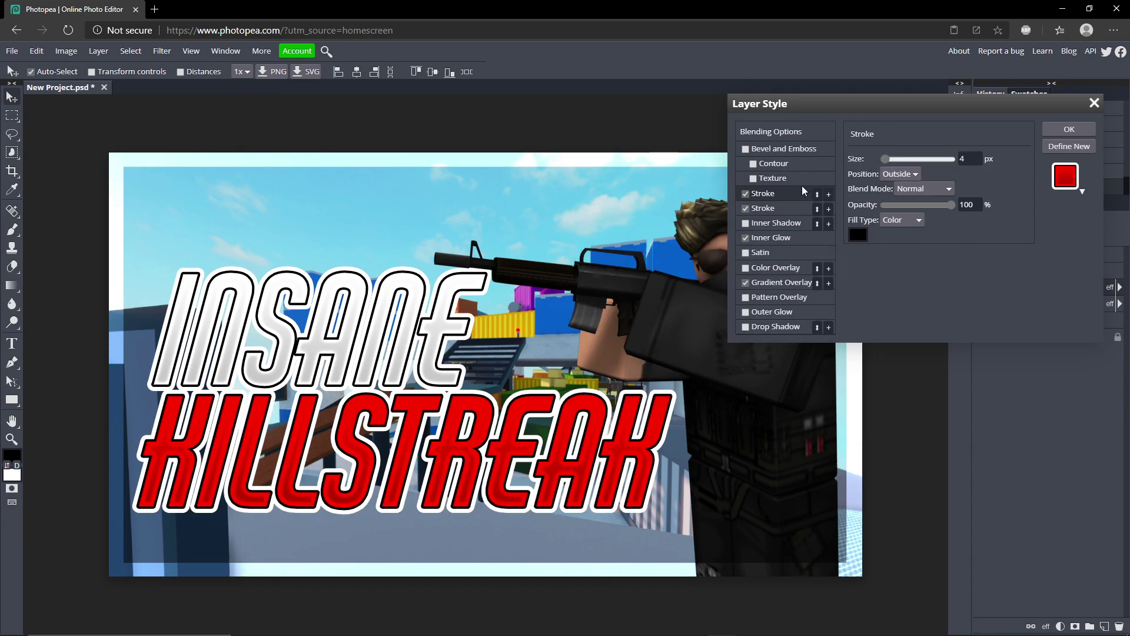
click(767, 209)
click(857, 235)
click(747, 384)
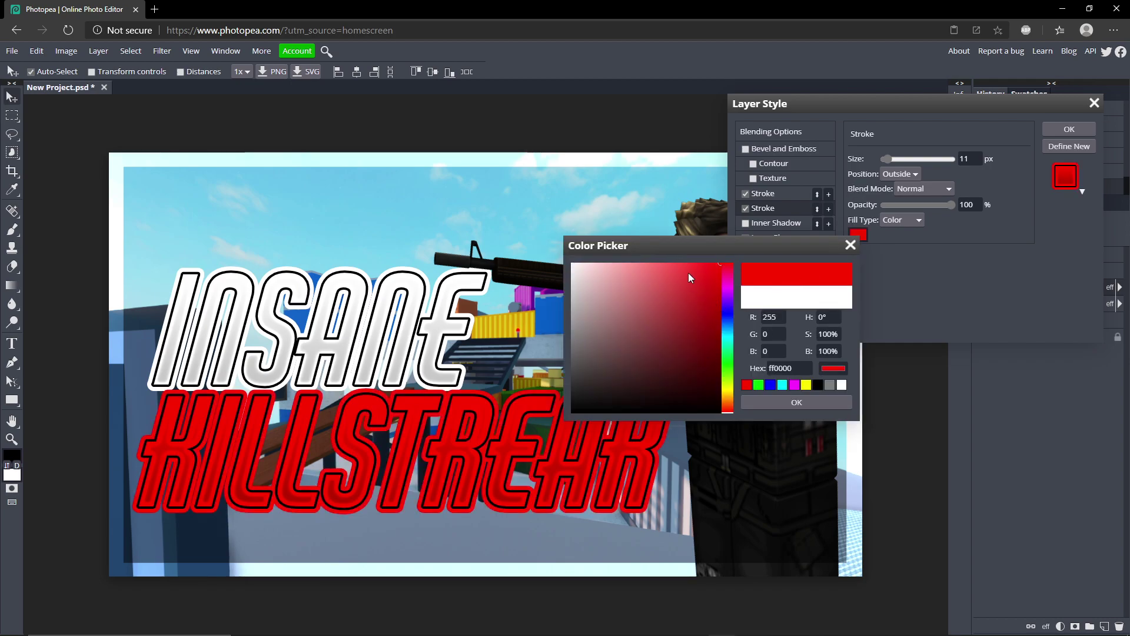
drag(690, 277, 454, 197)
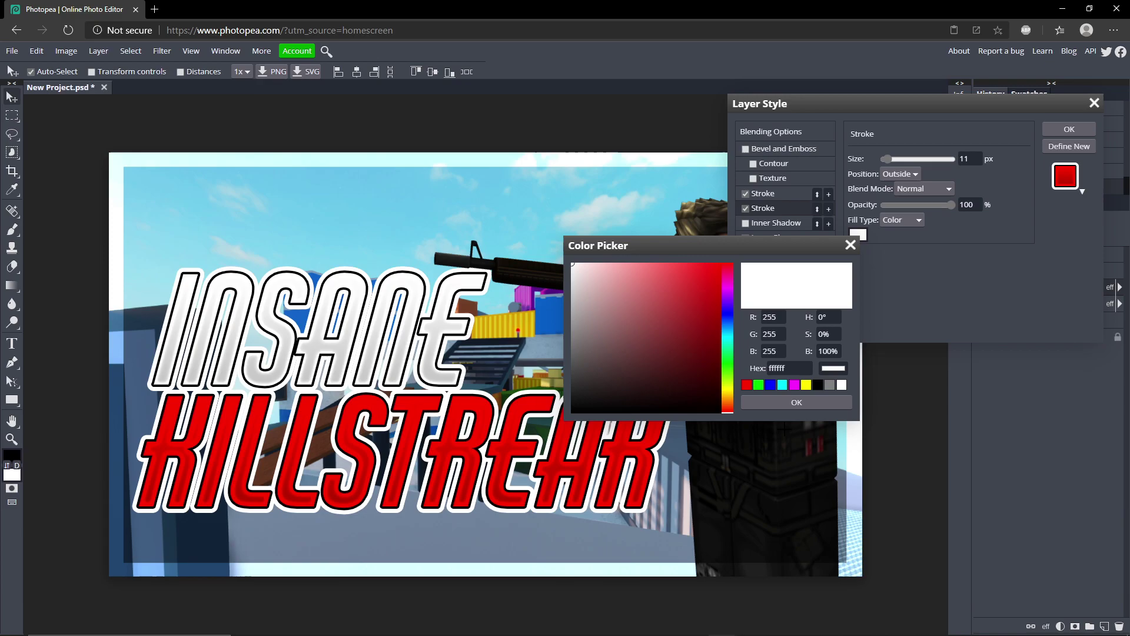
click(796, 402)
- Apply the KILLSTREAK effects, then raise the character and INSANE and shift KILLSTREAK right
click(1067, 129)
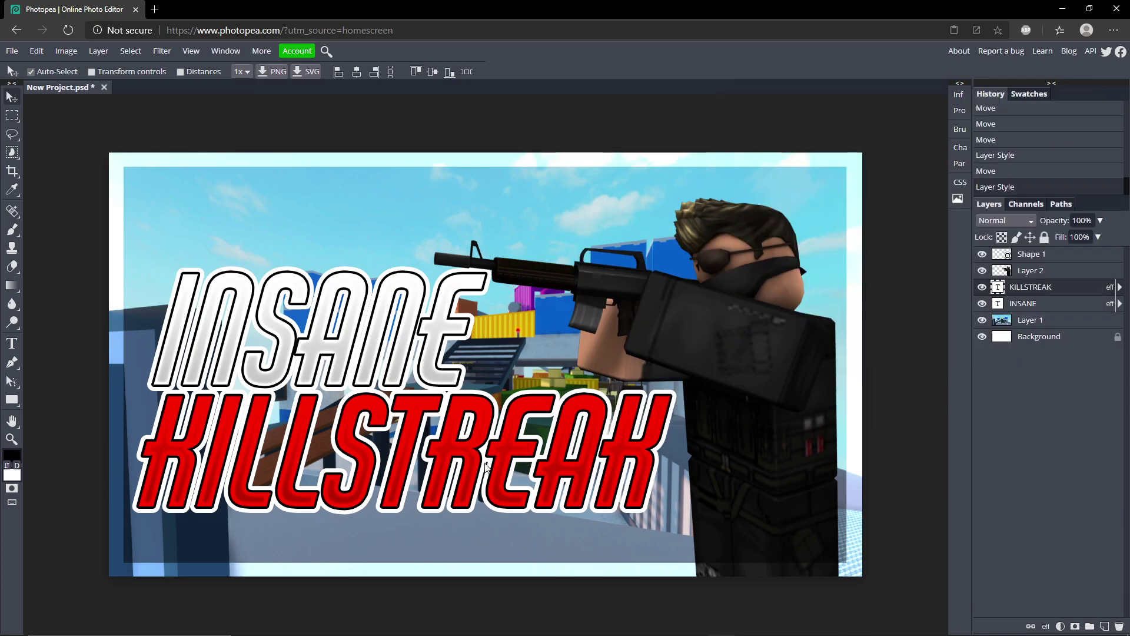
drag(487, 466, 488, 473)
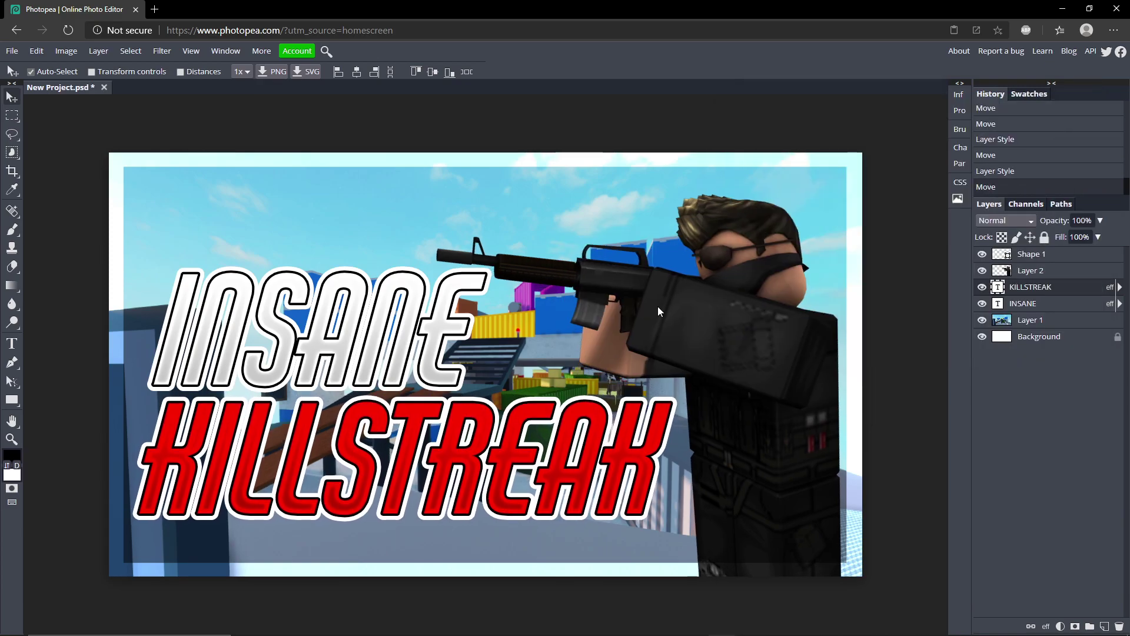
drag(658, 306, 656, 287)
drag(456, 335, 454, 320)
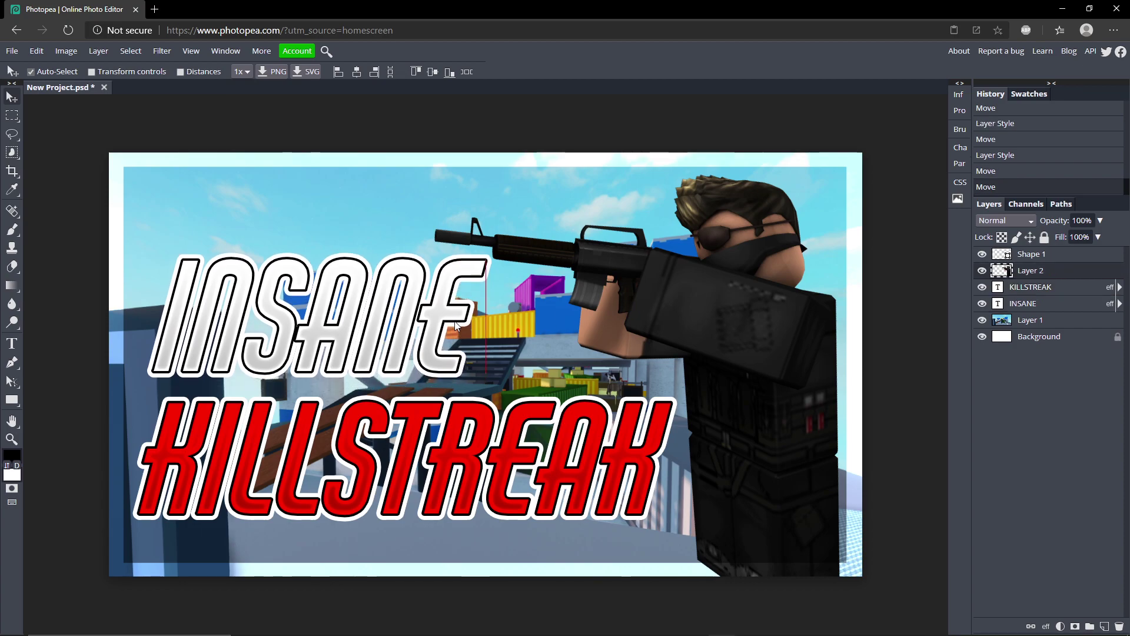
drag(545, 447, 581, 452)
click(552, 432)
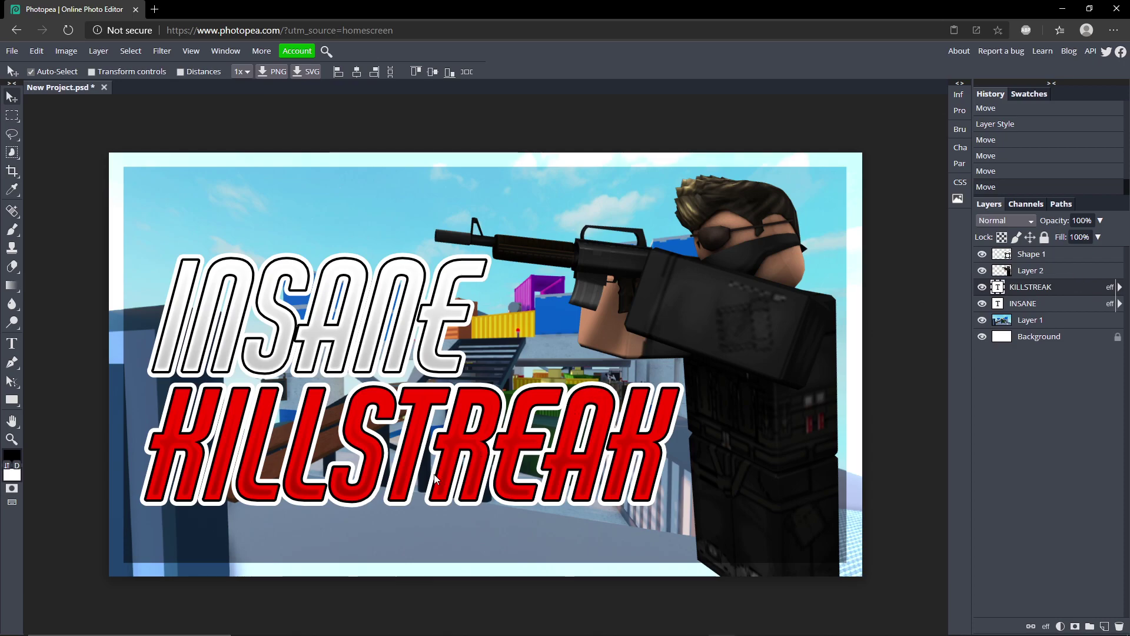
- Warp the KILLSTREAK text with a slight Shell Lower bend
double_click(395, 469)
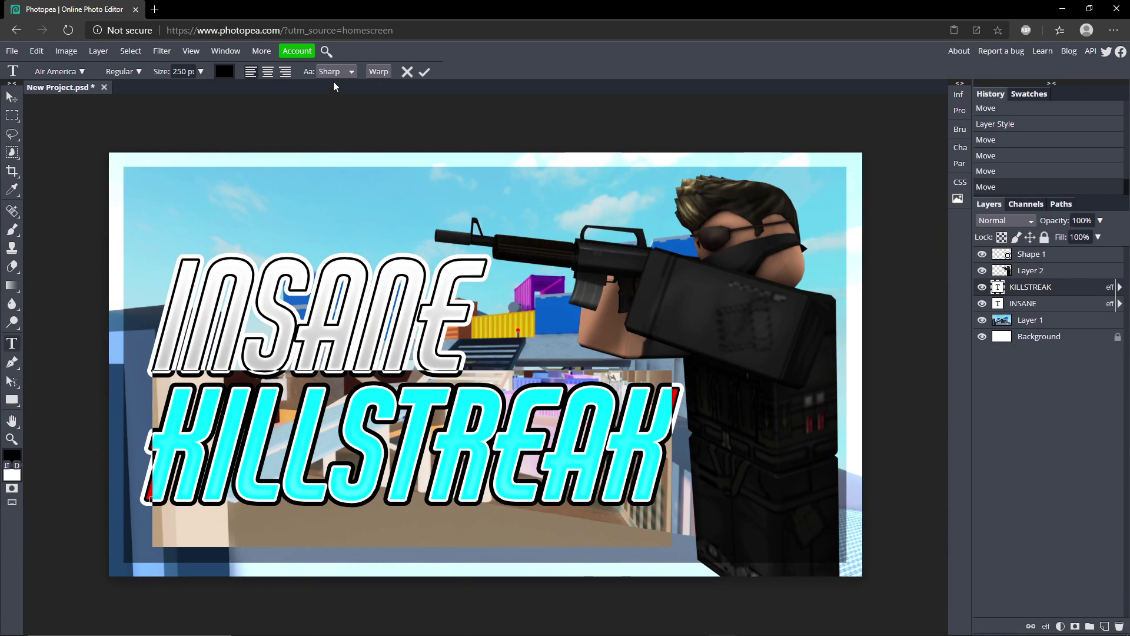
click(378, 72)
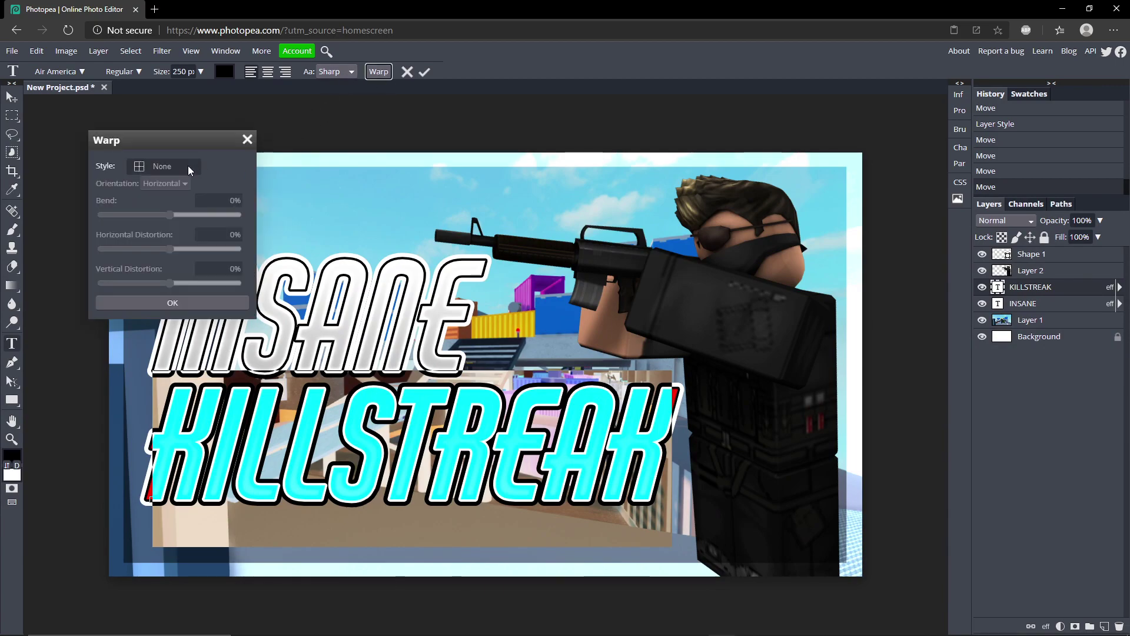
click(160, 167)
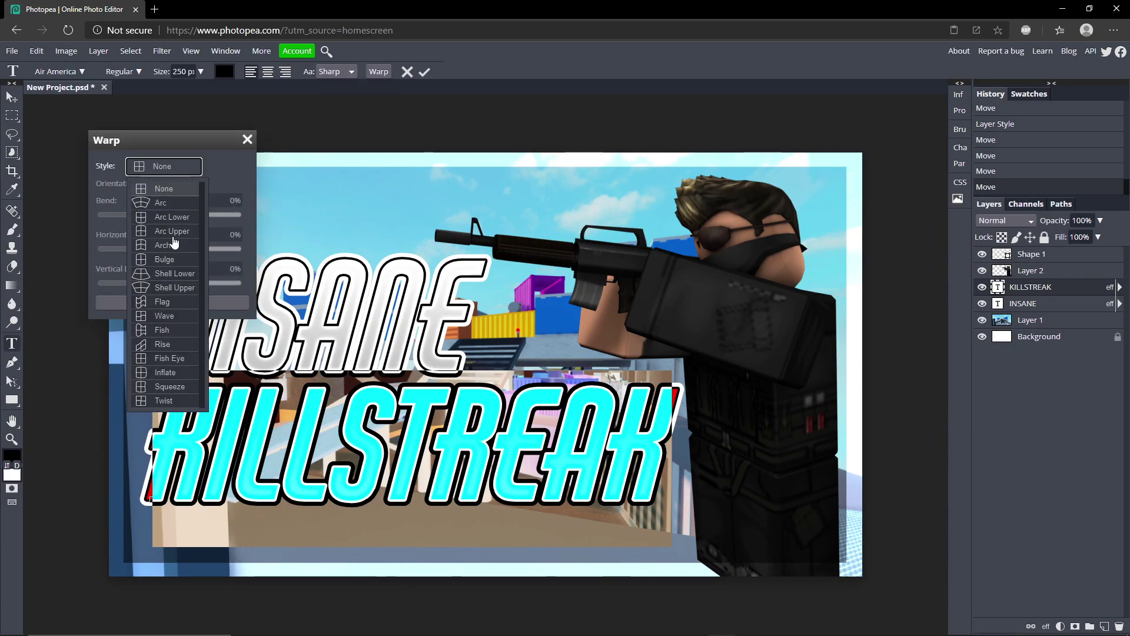
click(175, 273)
mouse_move(168, 213)
mouse_down()
mouse_move(188, 214)
mouse_move(175, 216)
mouse_up()
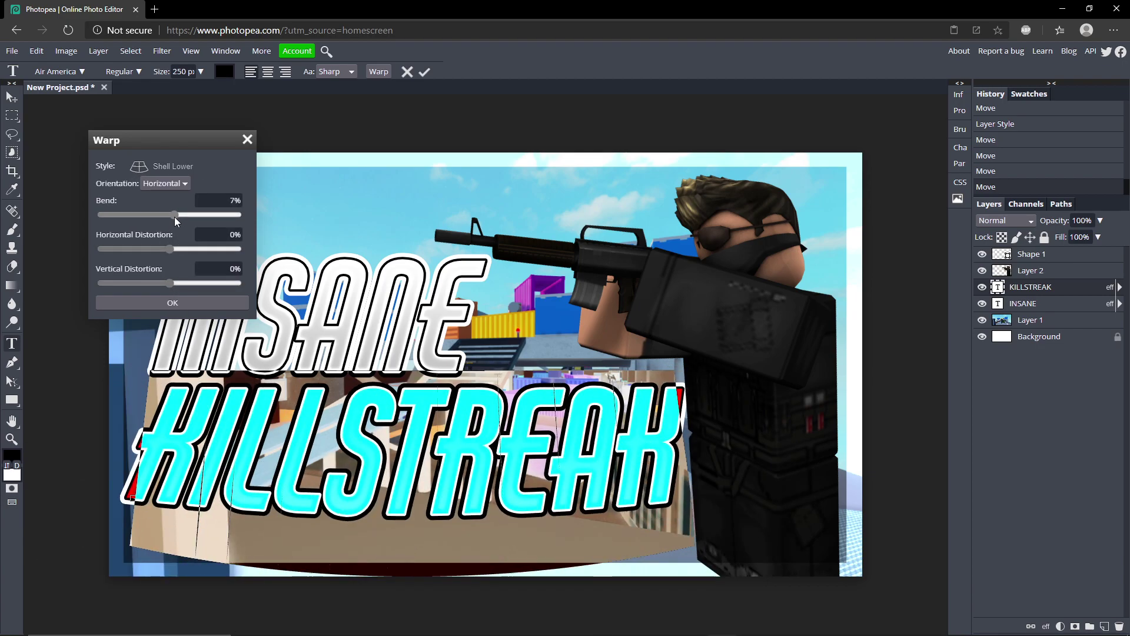
click(172, 302)
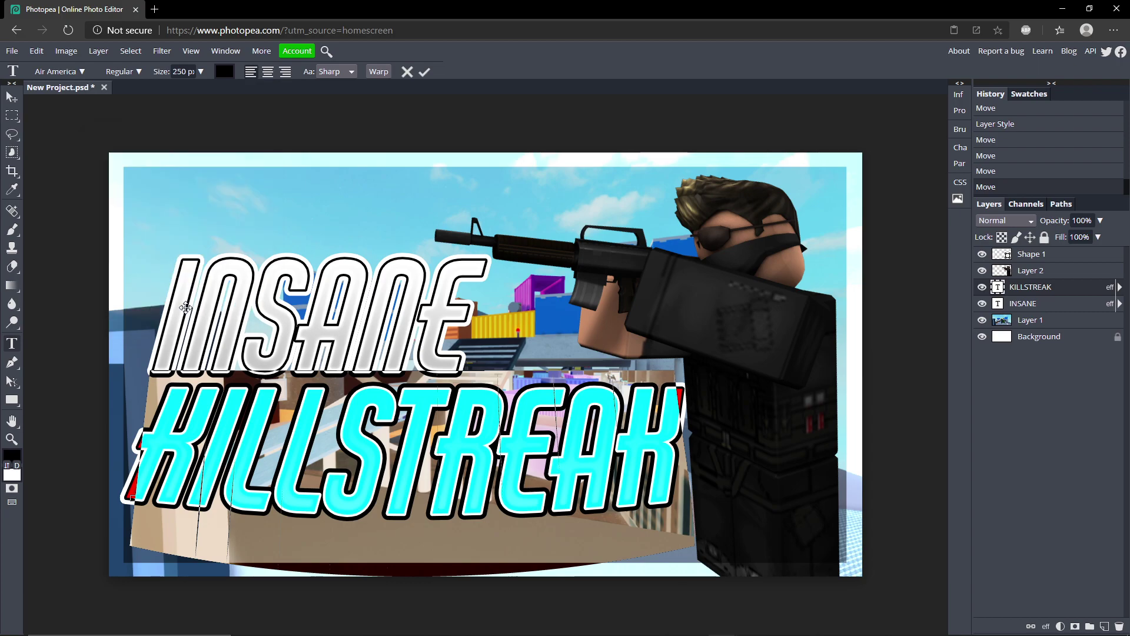
key(v)
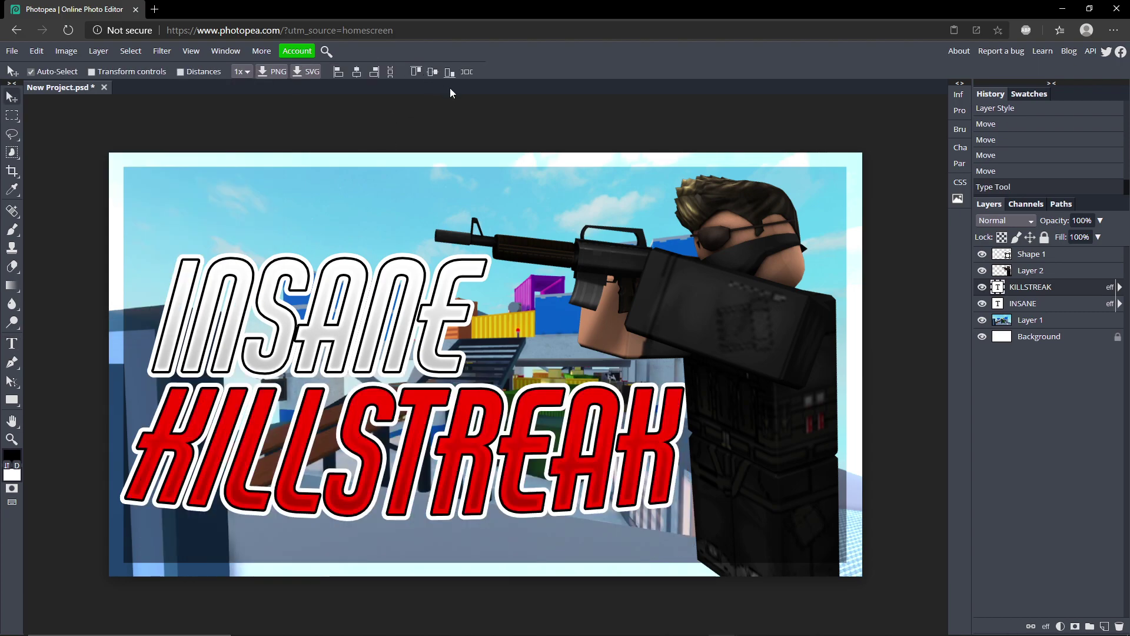
- Warp the INSANE text with a slight Shell Upper bend instead of Arc
double_click(339, 265)
click(381, 71)
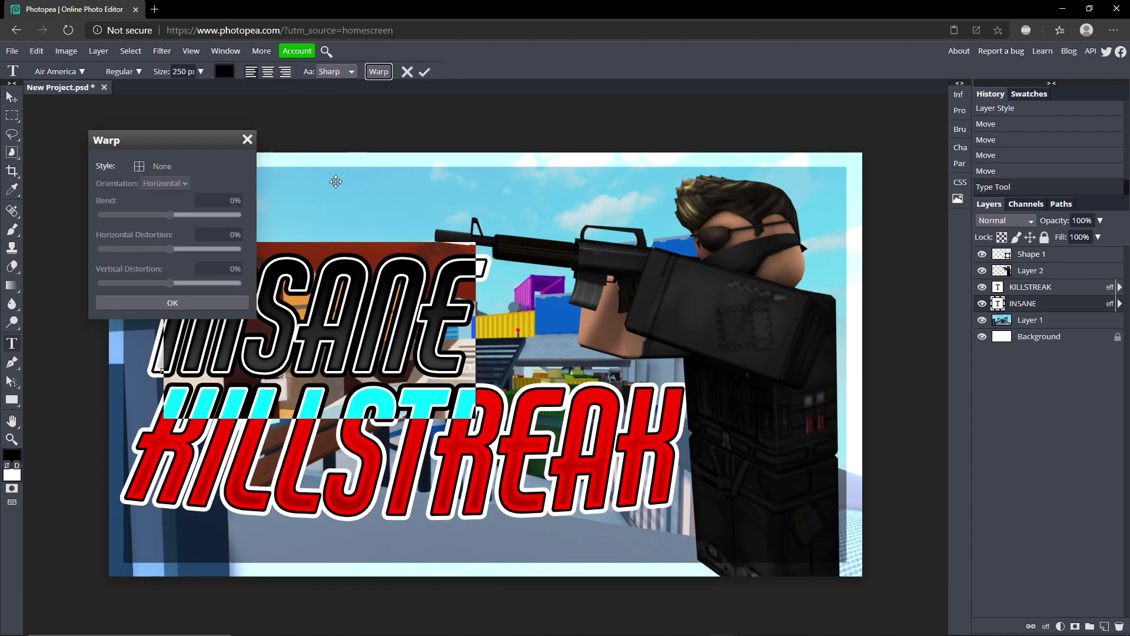
click(164, 167)
click(180, 205)
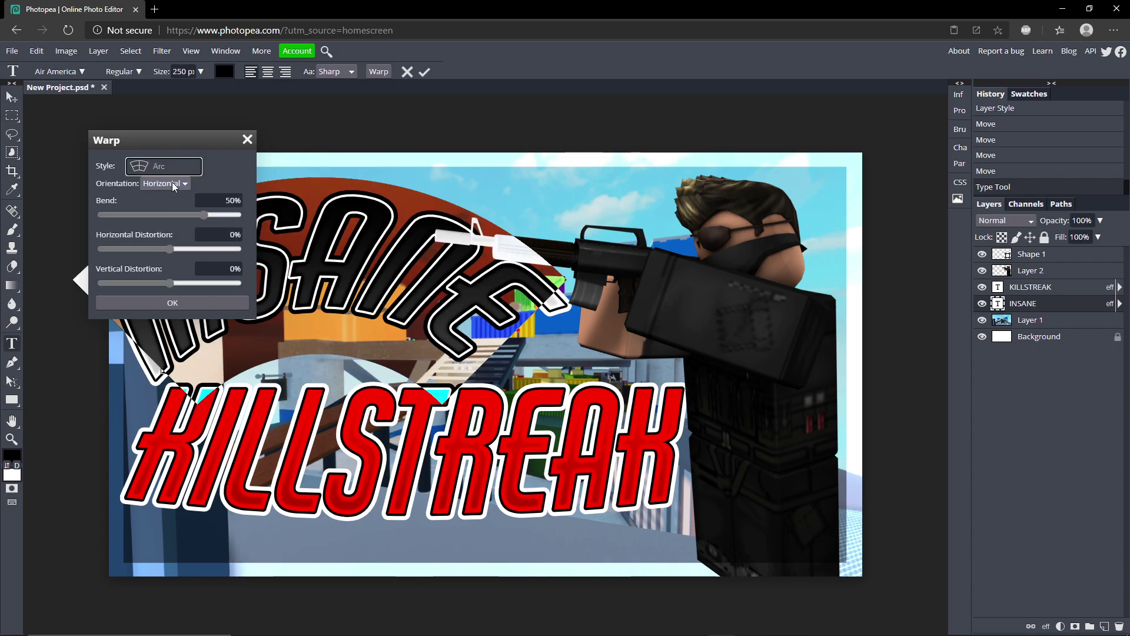
drag(200, 214, 178, 219)
click(172, 303)
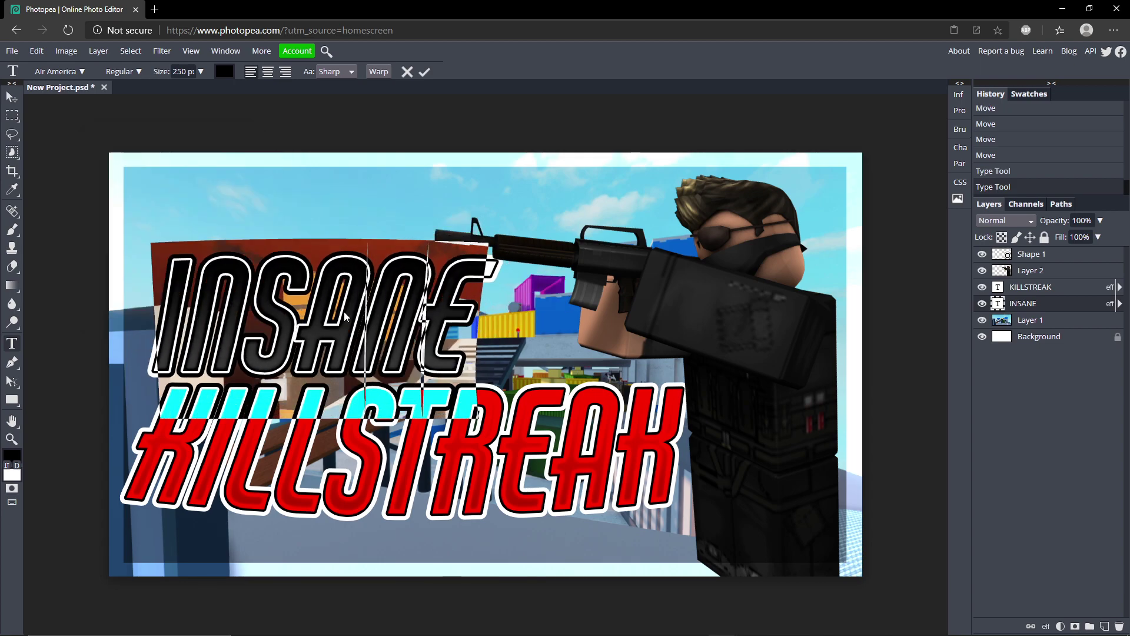
click(378, 71)
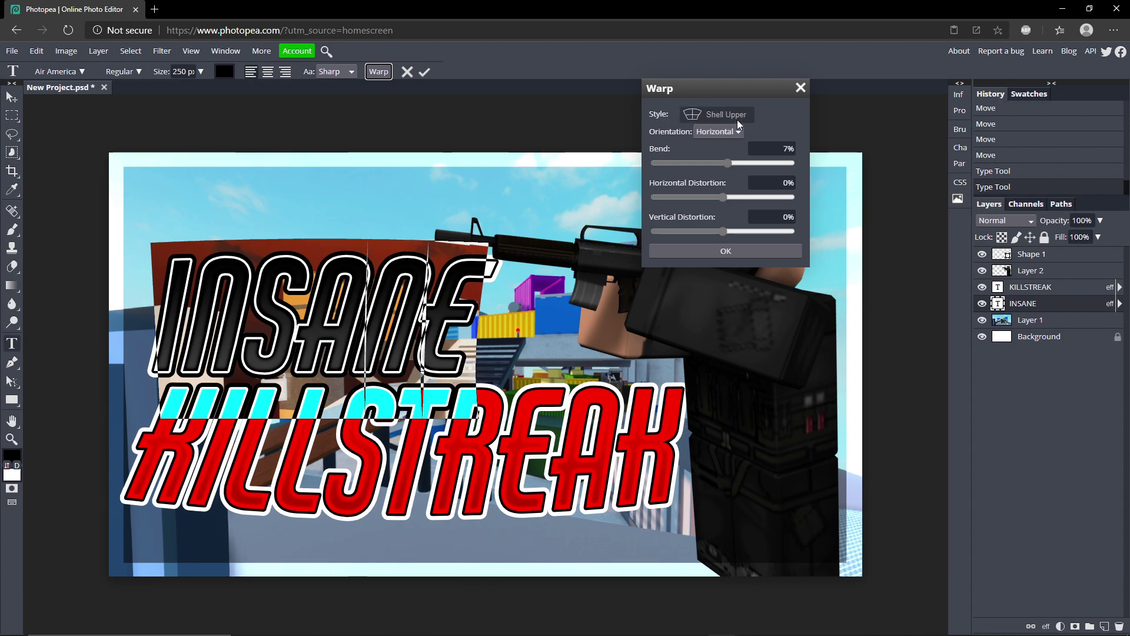
click(728, 257)
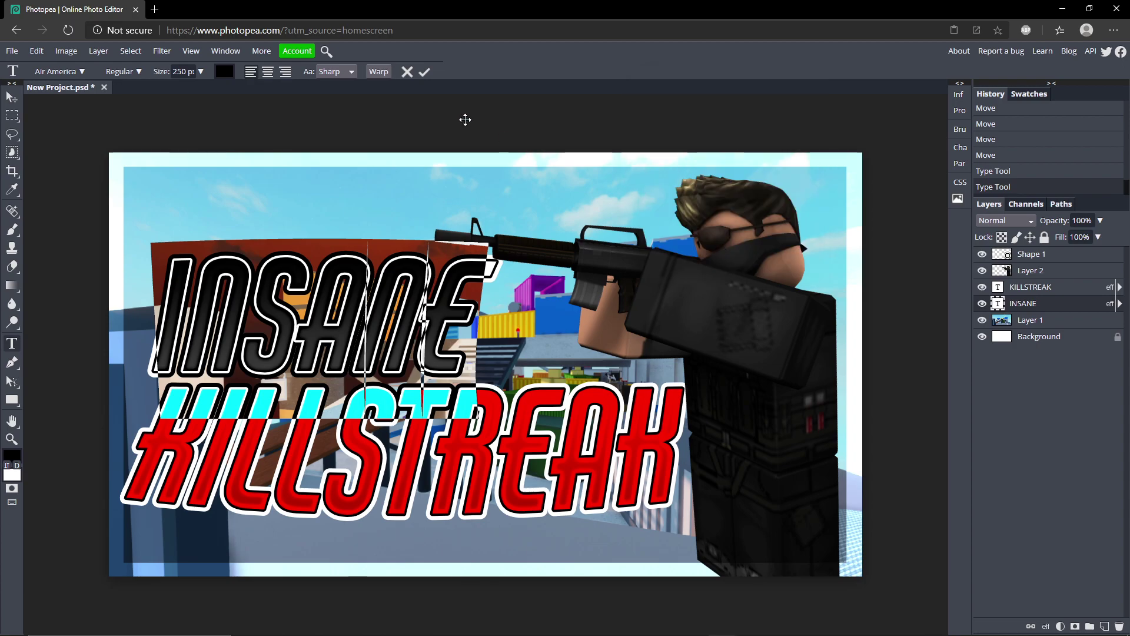
click(407, 72)
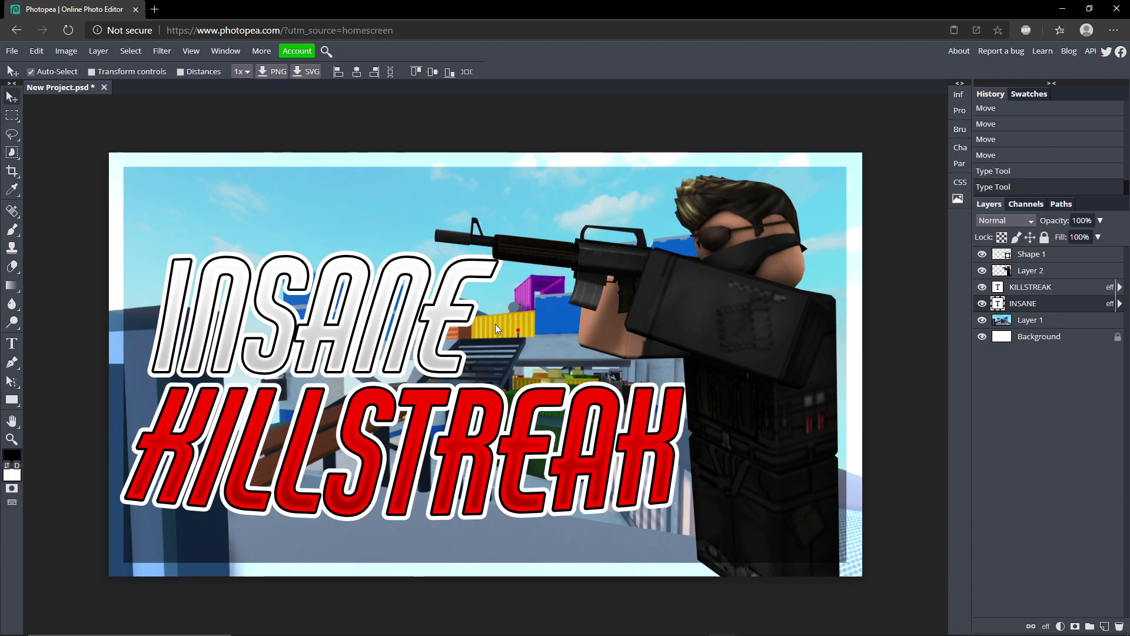
- Nudge the rifle-holding character (Layer 2) left, then select the Shape 1 layer
drag(695, 296, 683, 299)
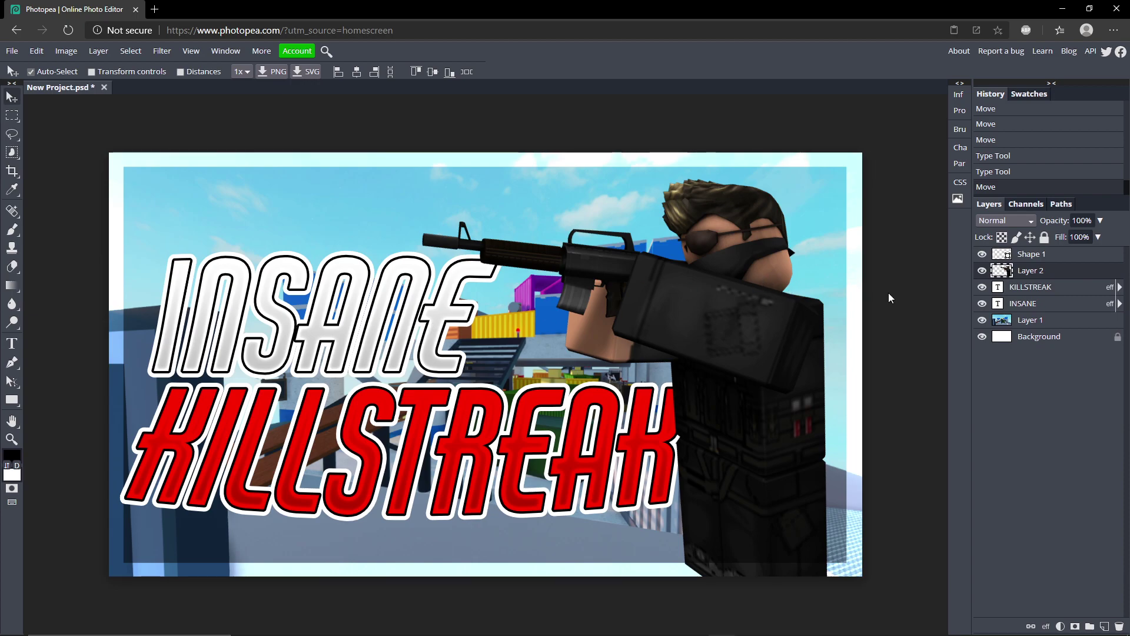
click(1041, 258)
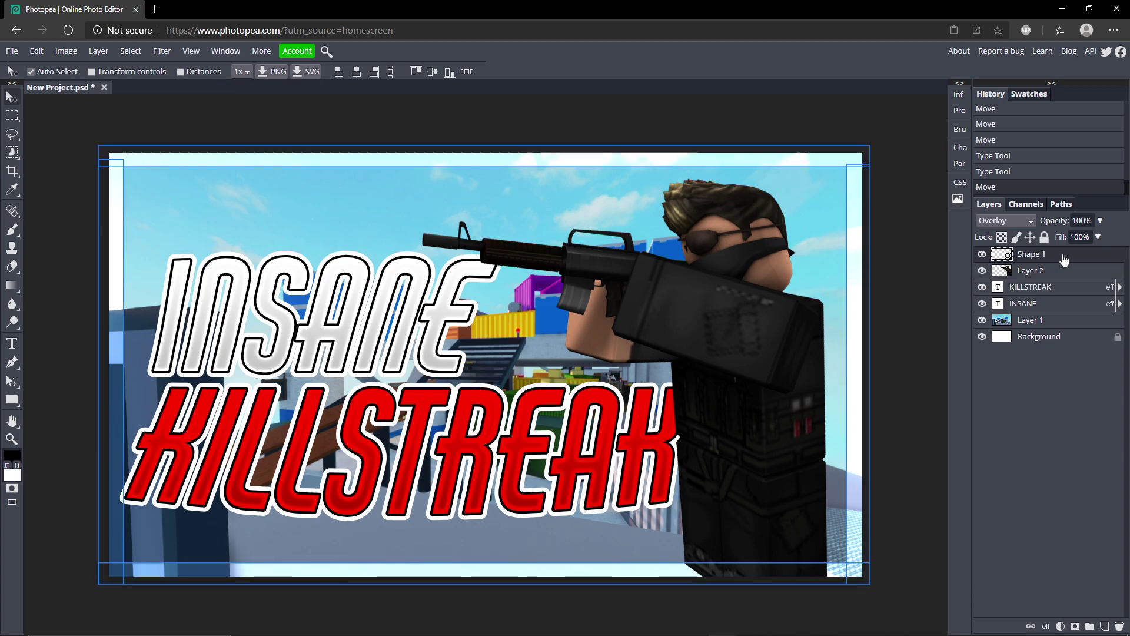
- Add a Curves adjustment layer and bend the Red channel into an S-curve
click(1060, 626)
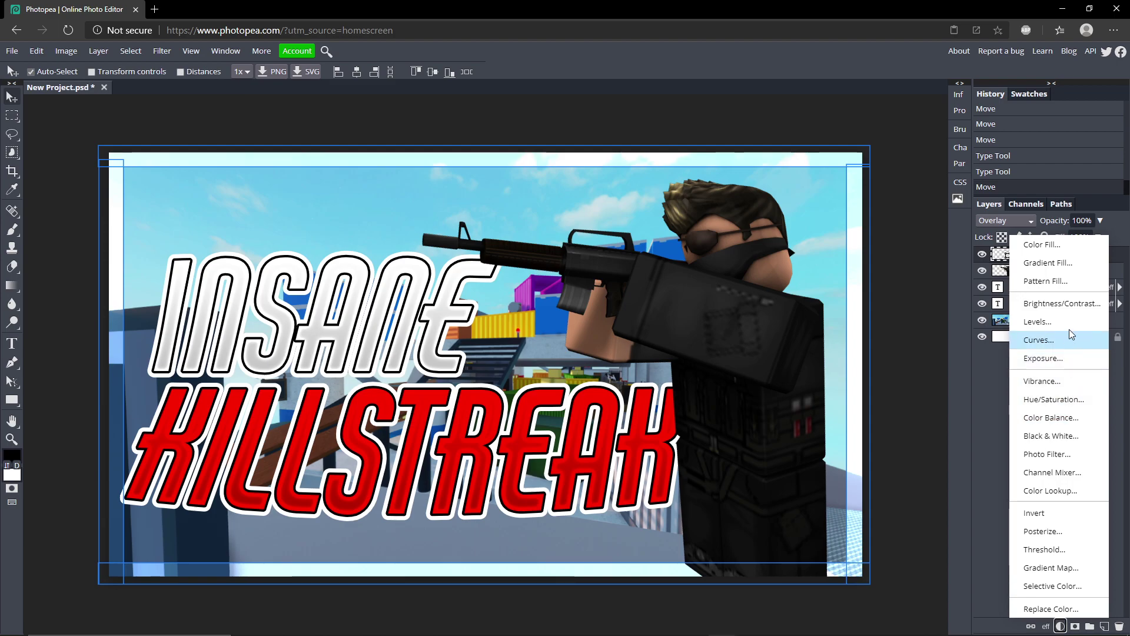
click(1074, 345)
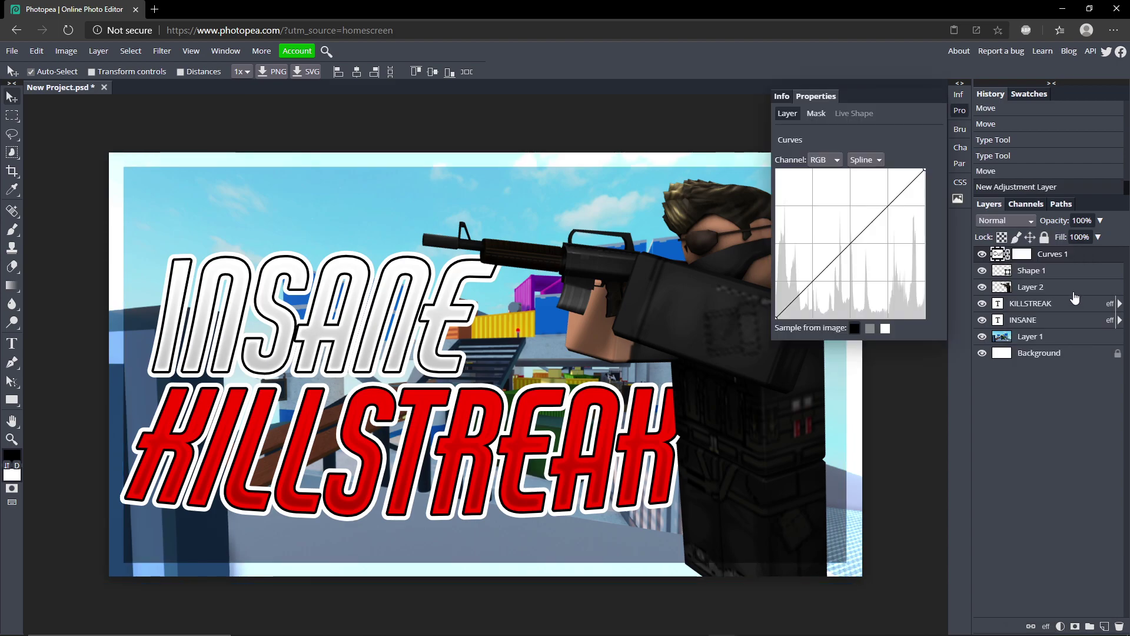
click(827, 160)
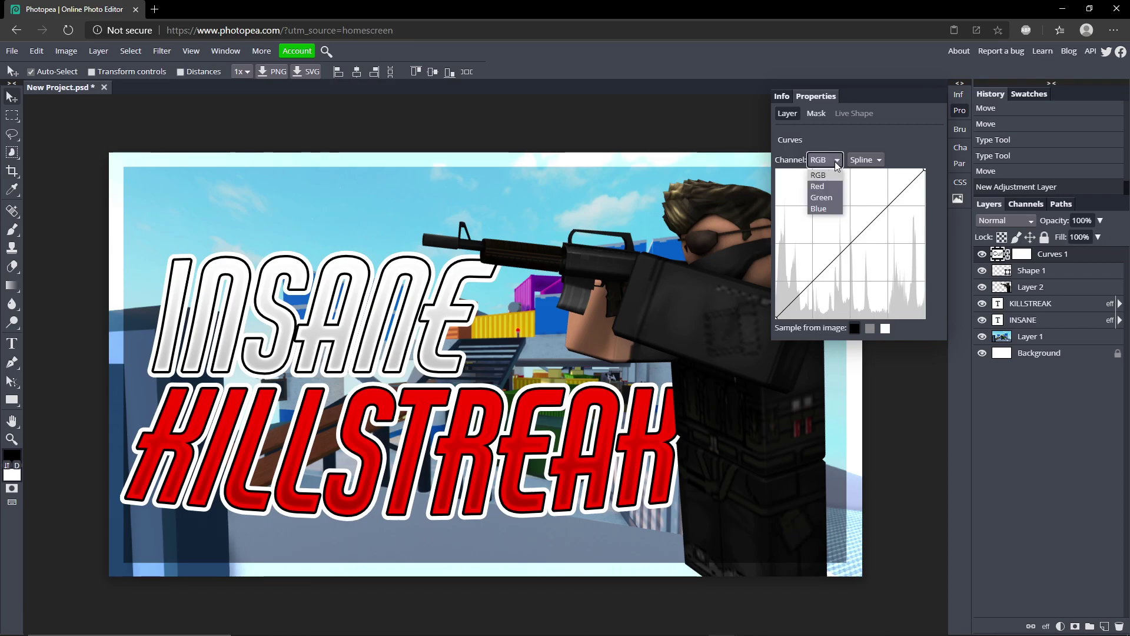
click(817, 186)
drag(888, 204, 888, 197)
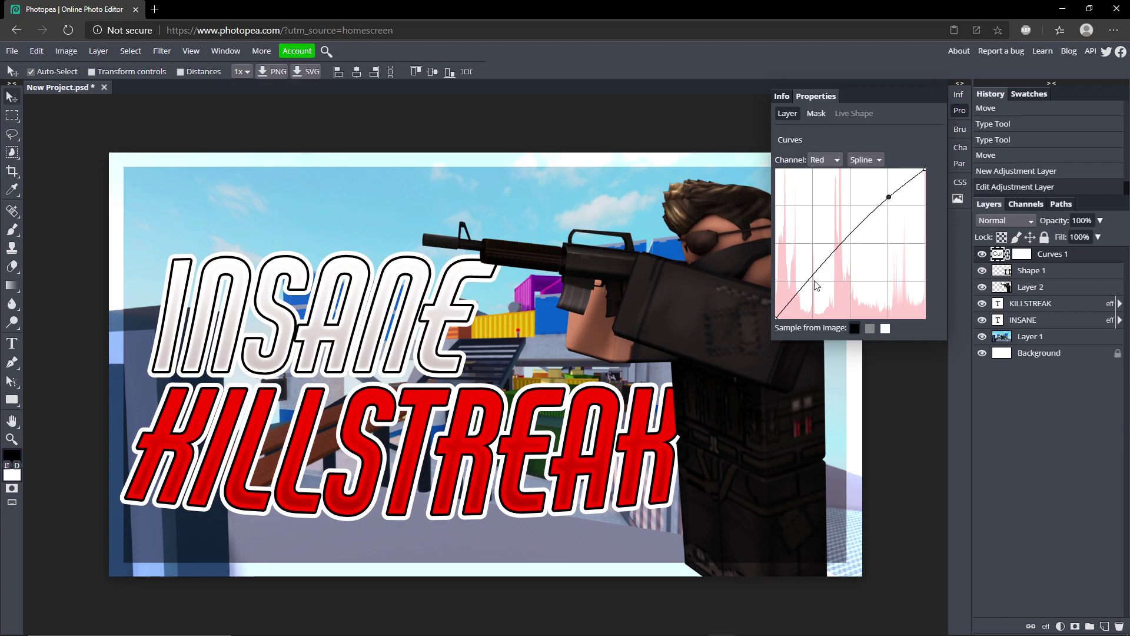
drag(813, 279, 813, 288)
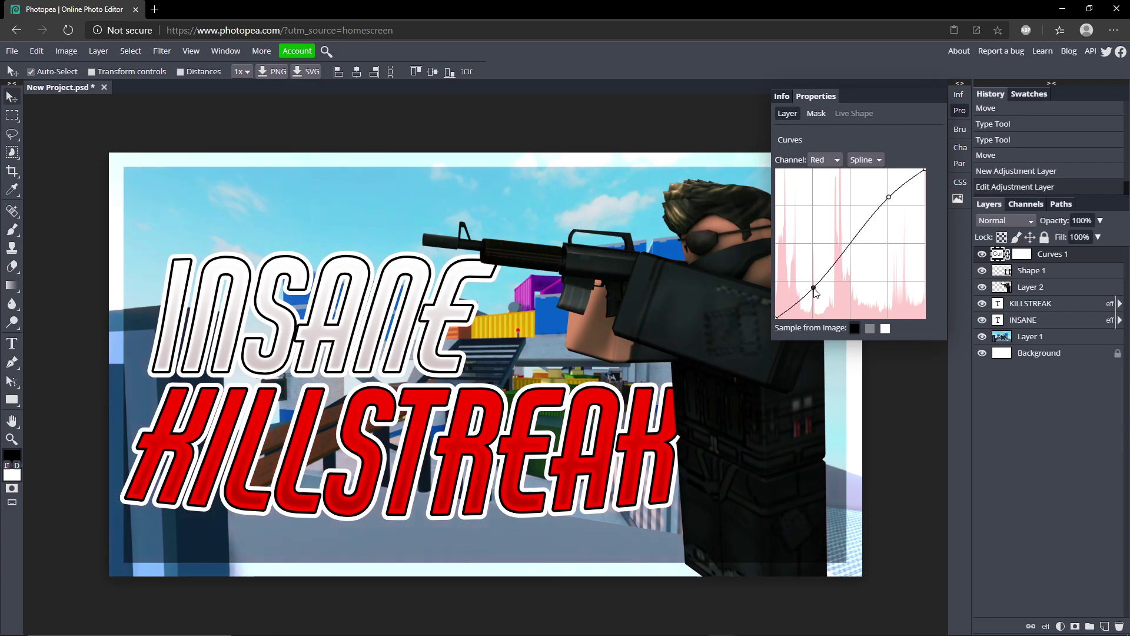
- Lift the Green channel curve and reshape the Blue channel curve at both ends
click(836, 159)
click(841, 199)
drag(889, 206, 888, 199)
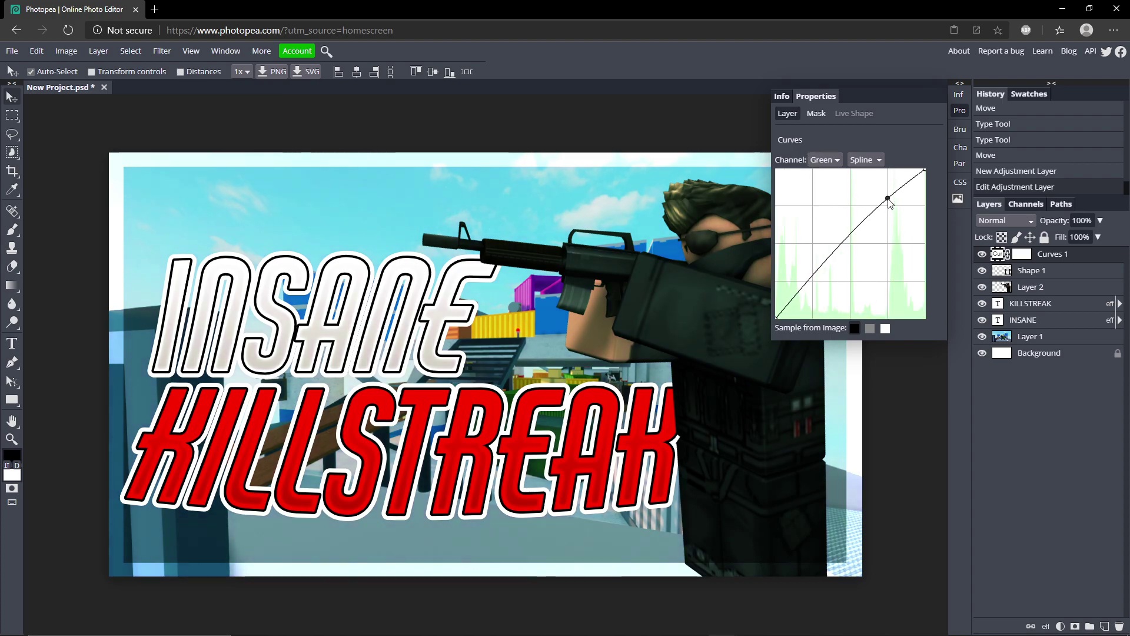
click(824, 160)
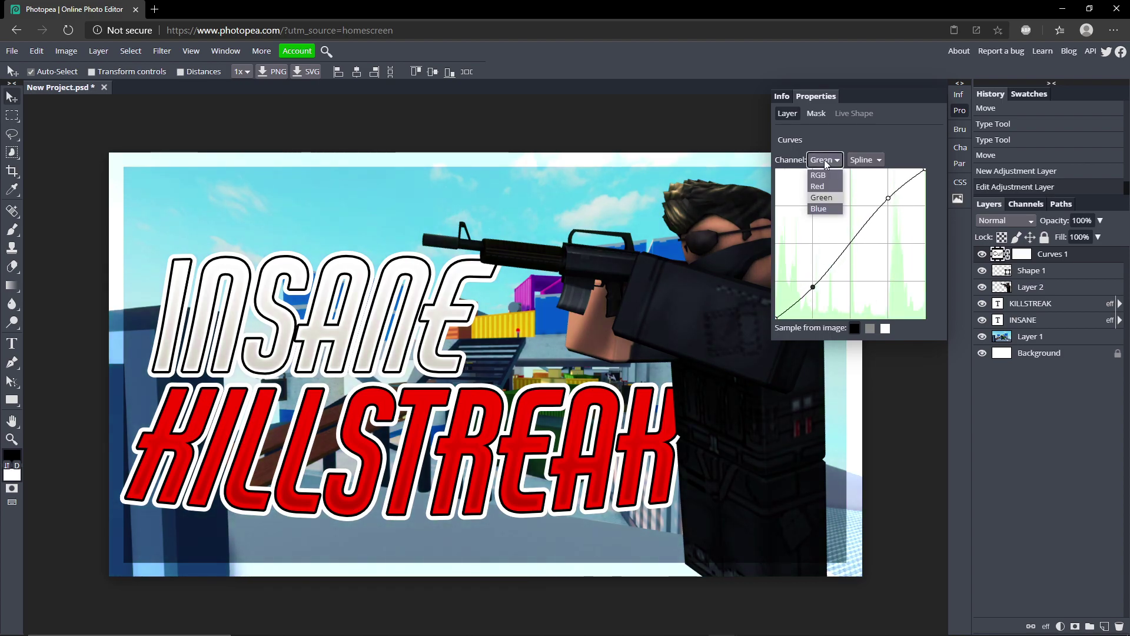
click(828, 212)
drag(889, 205, 889, 199)
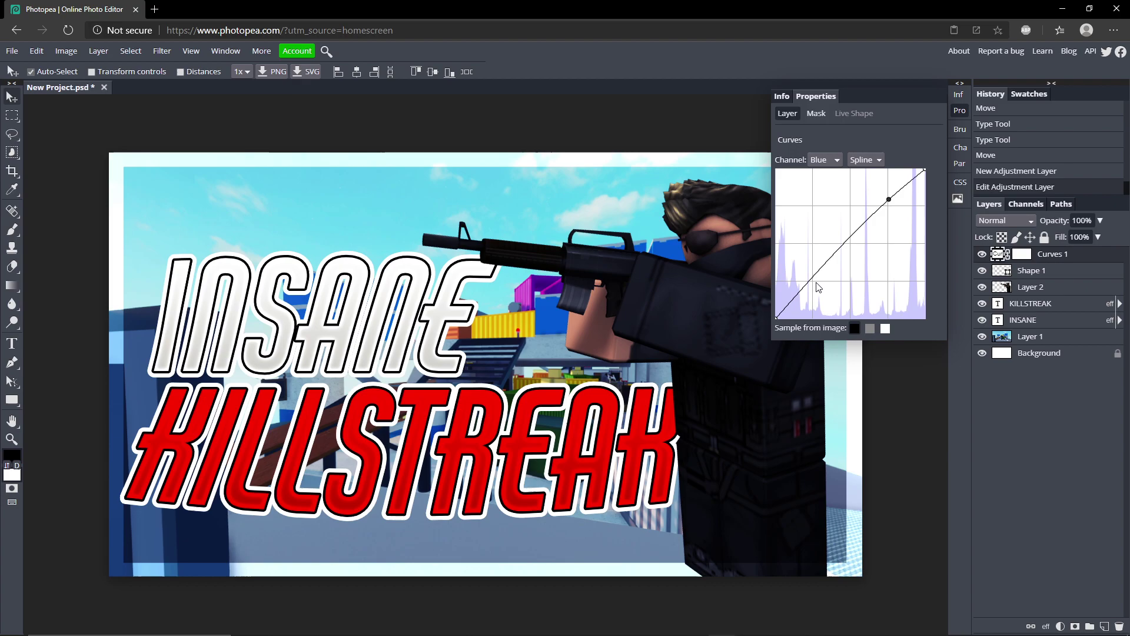
drag(813, 281, 813, 274)
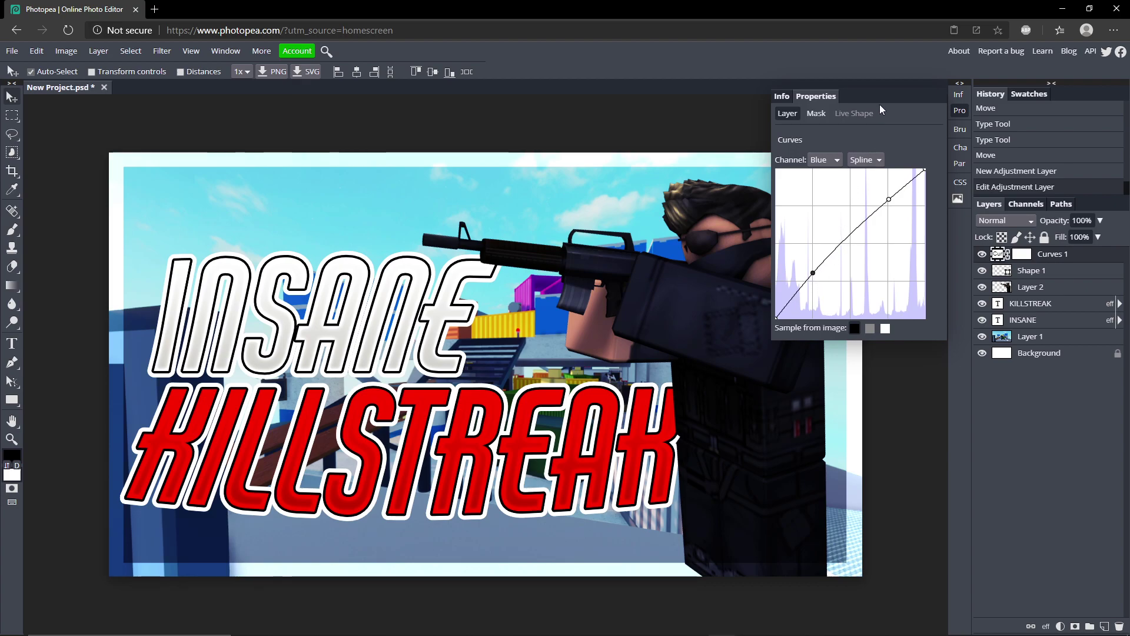
- Close the Curves properties and toggle the Curves 1 layer to compare before and after
click(960, 110)
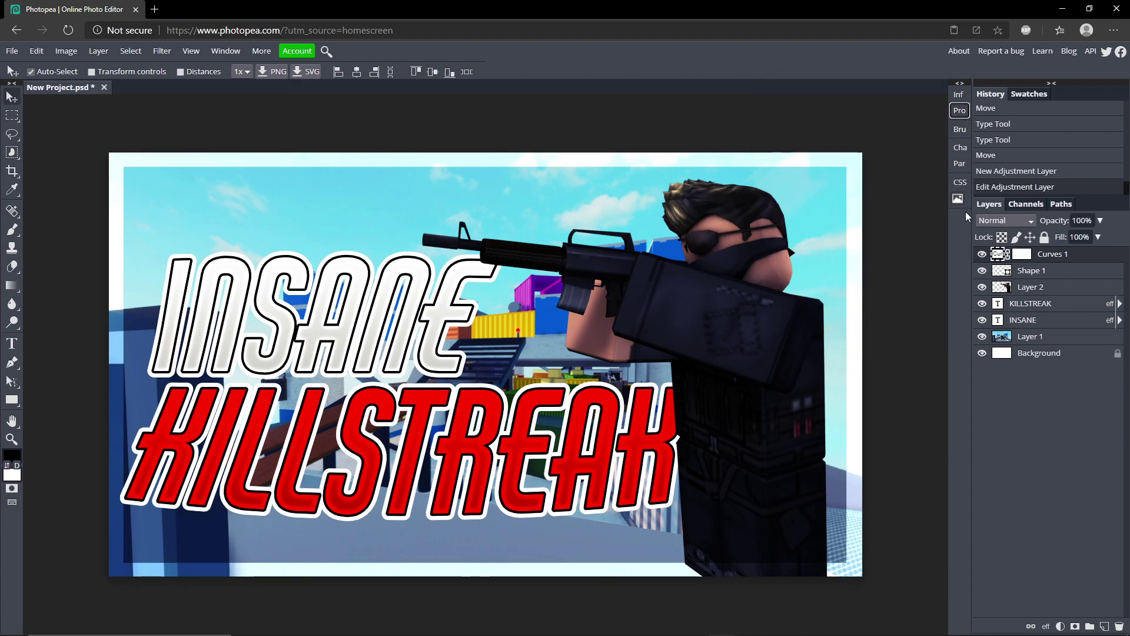
click(981, 253)
click(982, 254)
click(981, 254)
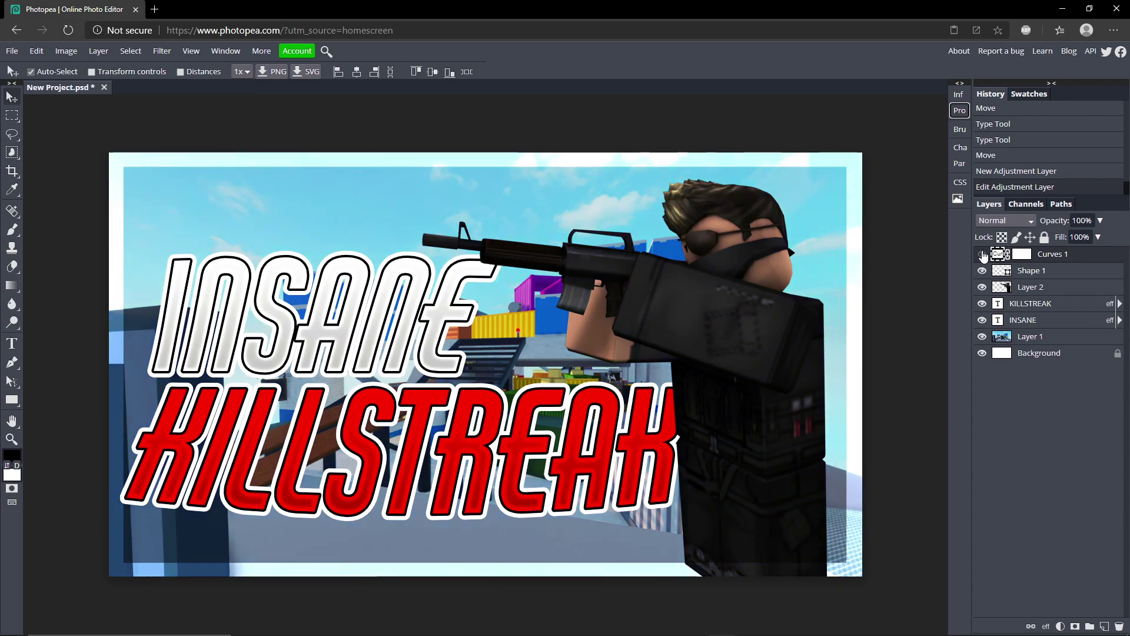
click(982, 254)
- Add a Brightness/Contrast adjustment layer with brightness 6 and contrast 9
click(1060, 626)
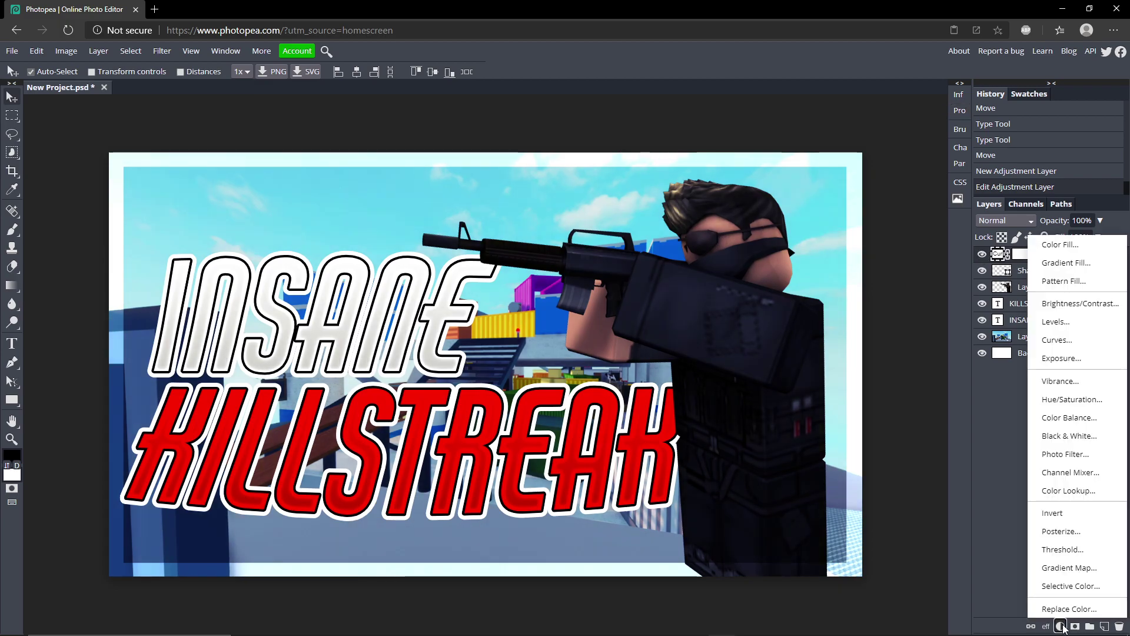
click(1080, 303)
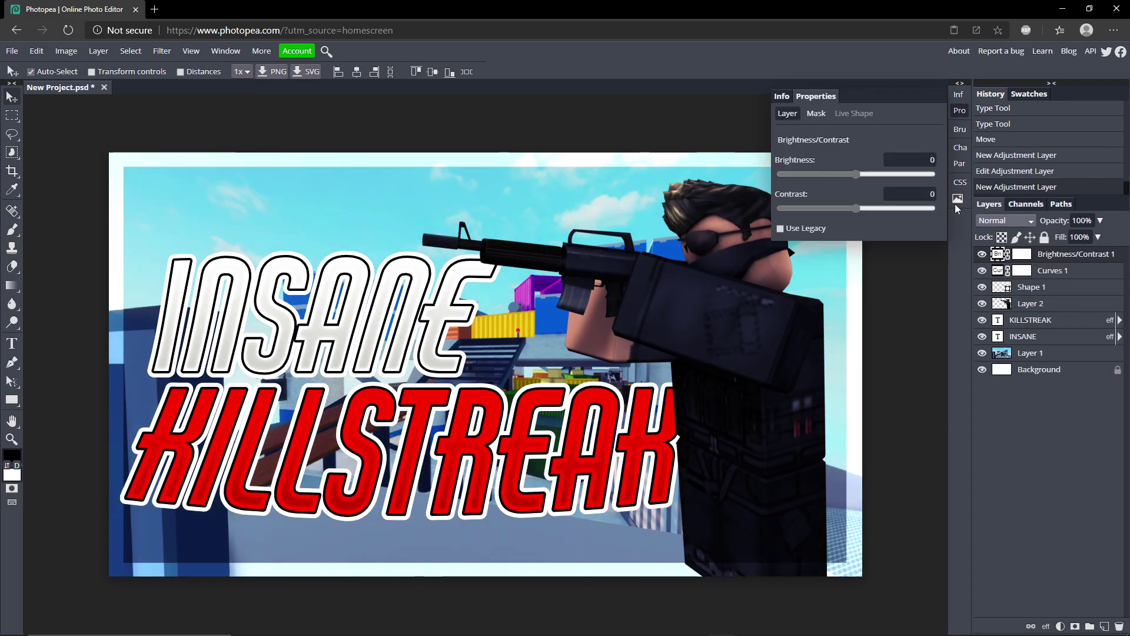
click(864, 176)
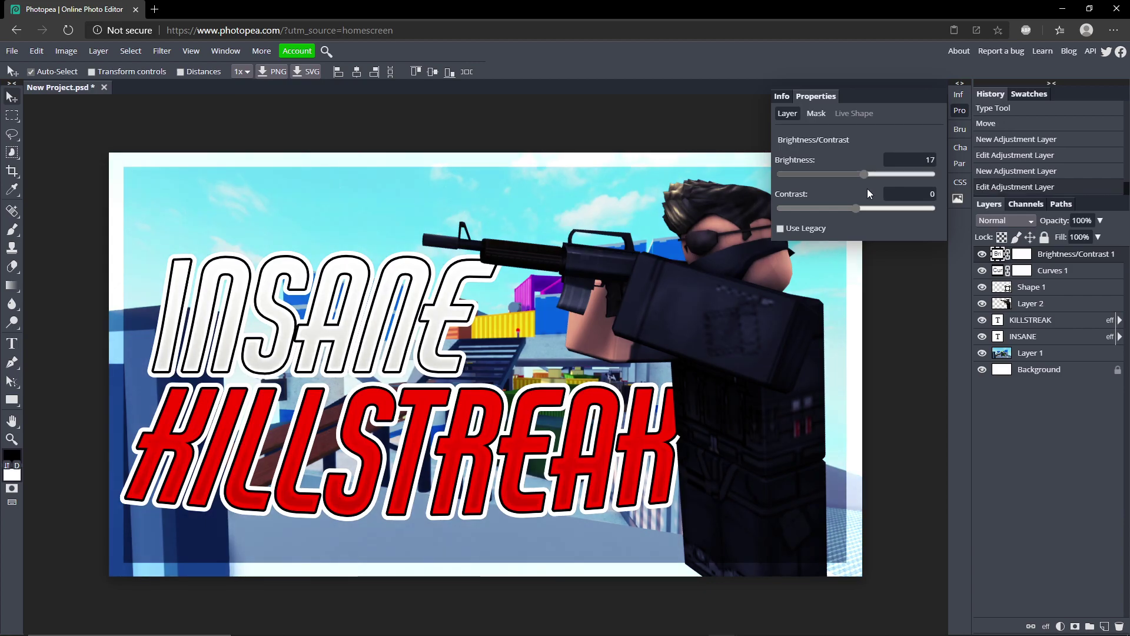
click(868, 208)
click(876, 209)
drag(875, 178, 856, 174)
click(856, 174)
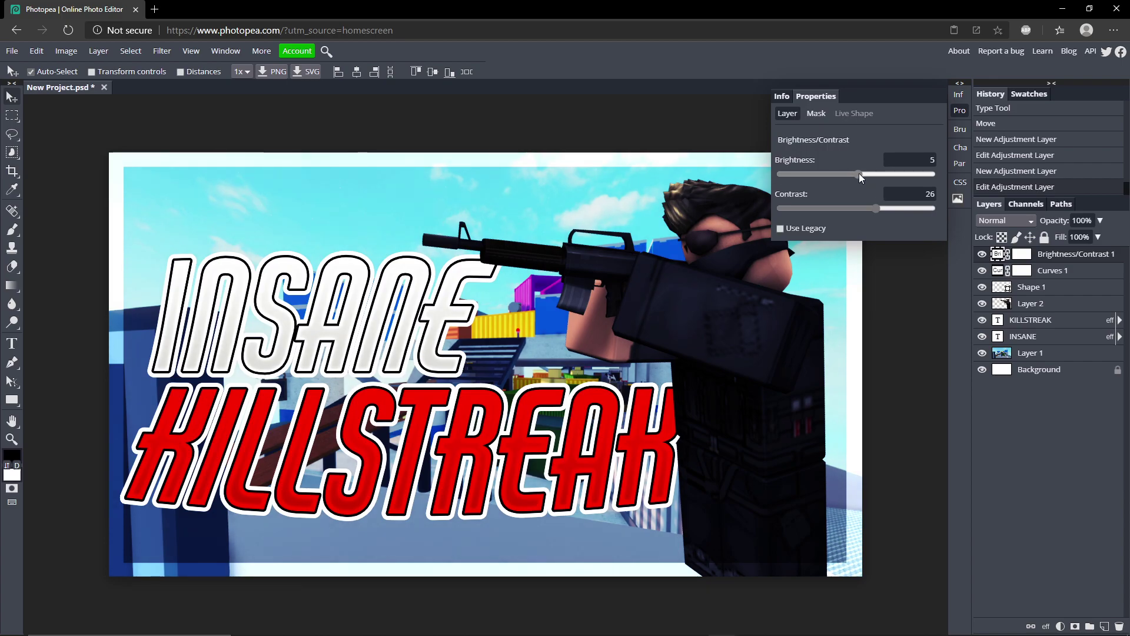
click(859, 175)
drag(876, 209, 858, 208)
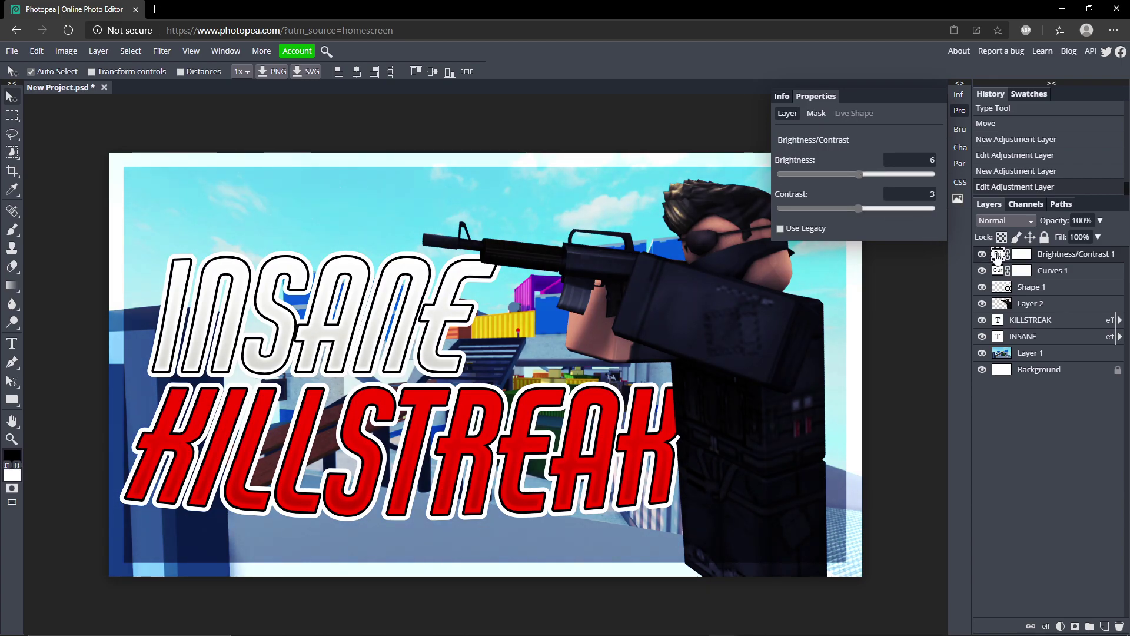
- Add a Vibrance adjustment layer with vibrance 9 and saturation 16
click(1060, 627)
click(1053, 380)
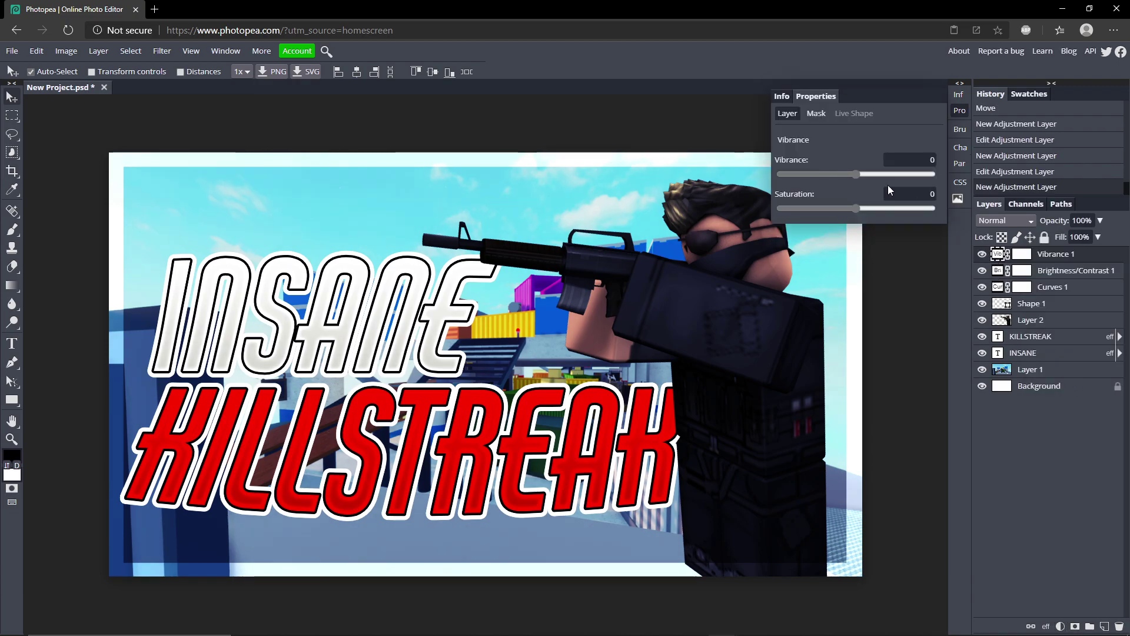
click(863, 175)
click(868, 208)
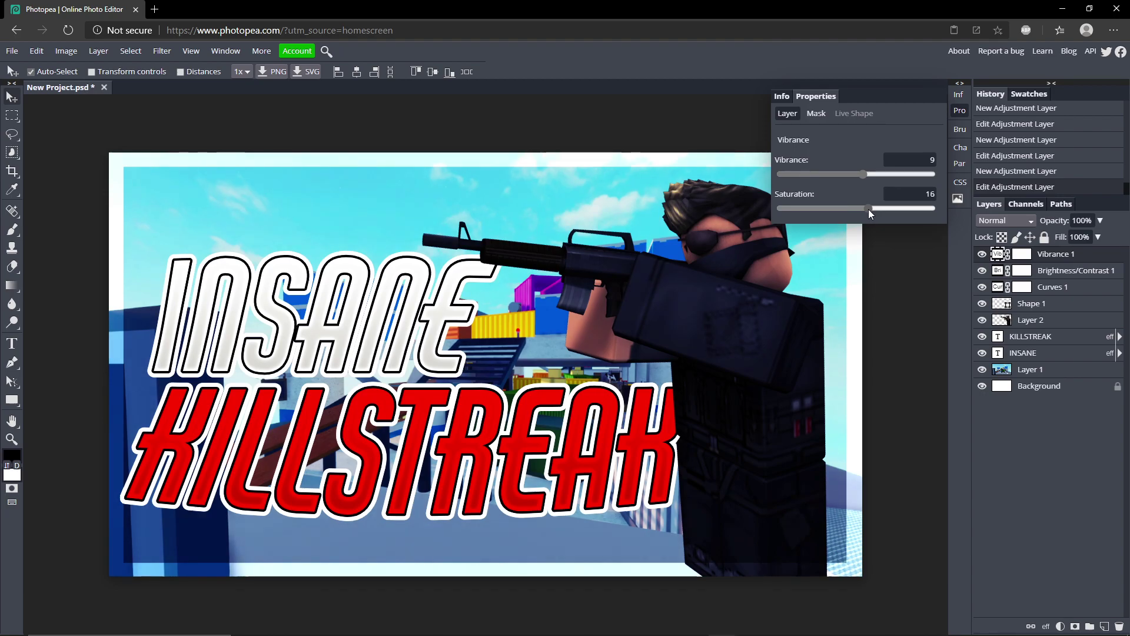
- Toggle the colour-grade layers to compare, then select the map layer (Layer 1)
mouse_move(987, 257)
mouse_down()
mouse_move(982, 293)
mouse_move(982, 254)
mouse_up()
click(981, 286)
click(982, 286)
click(1035, 369)
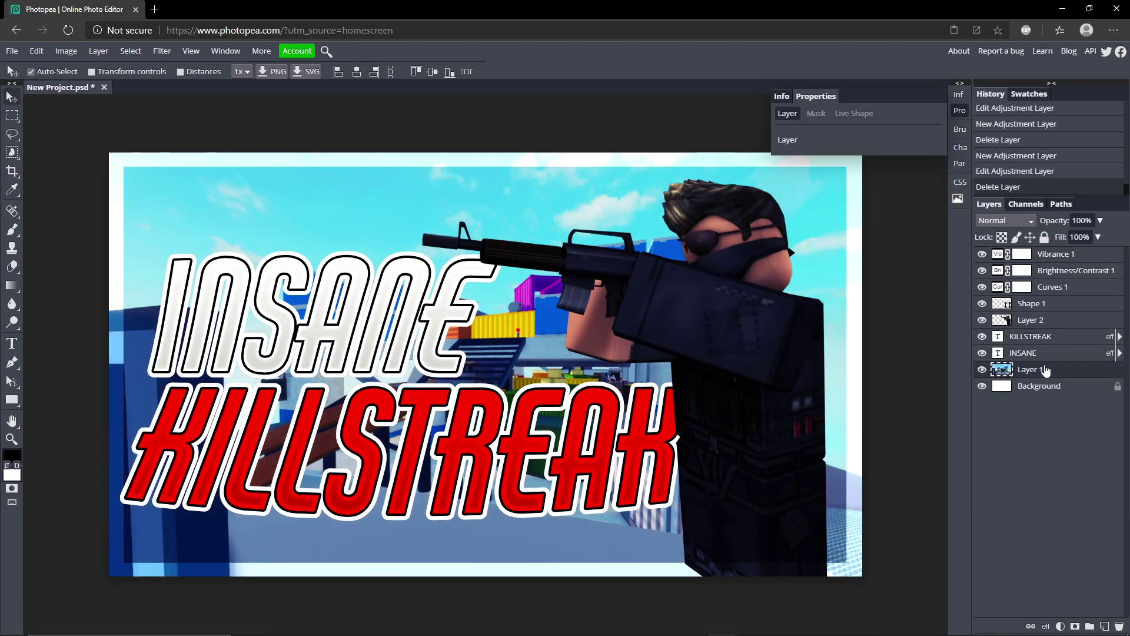
- Apply a Gaussian Blur of 1.6 px radius to the map image on Layer 1
click(981, 369)
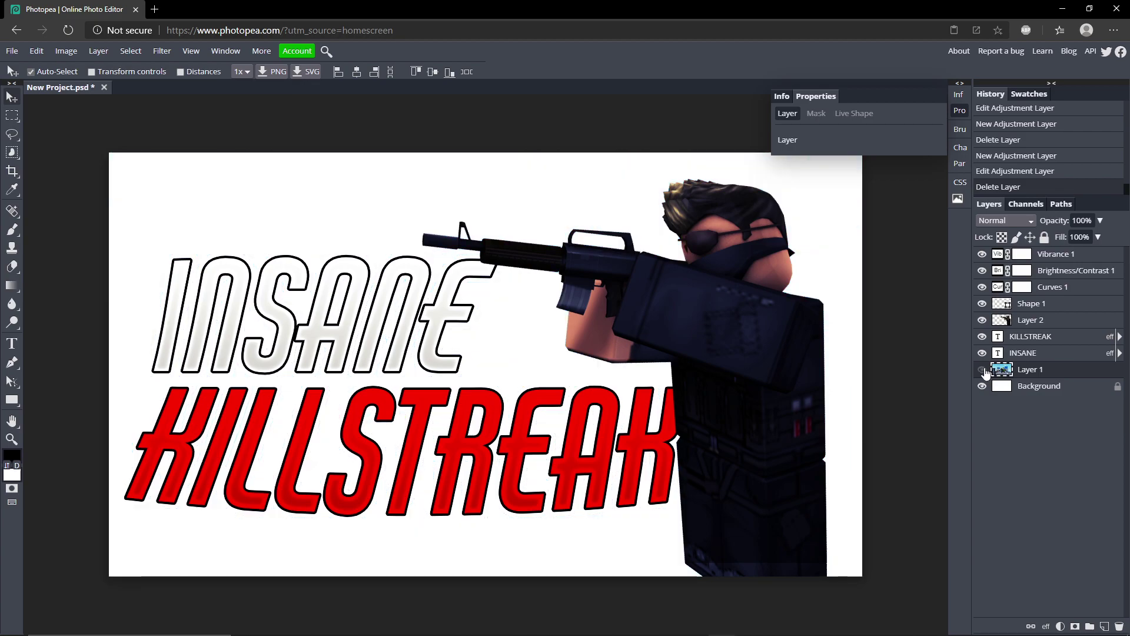
click(981, 369)
click(162, 50)
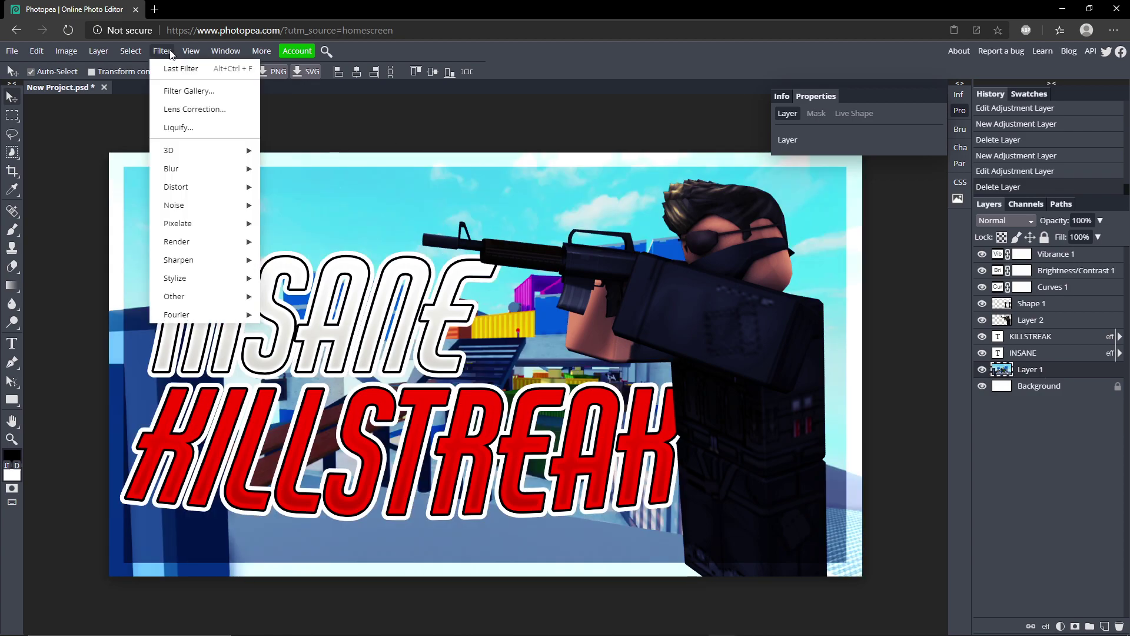
mouse_move(185, 167)
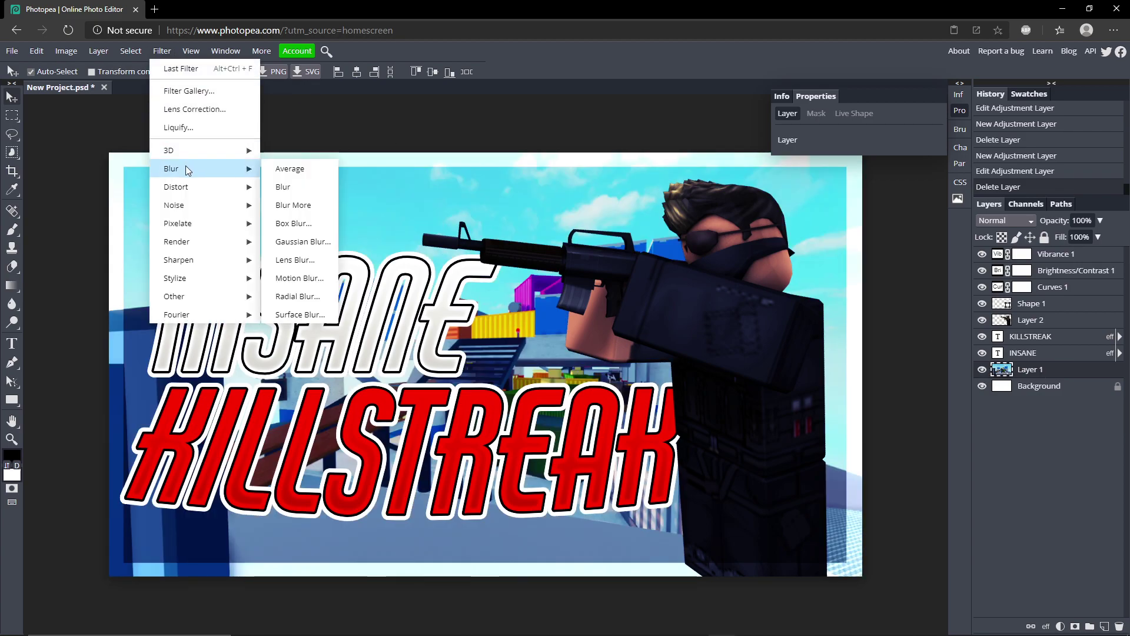
click(307, 238)
drag(138, 181, 125, 179)
key(Return)
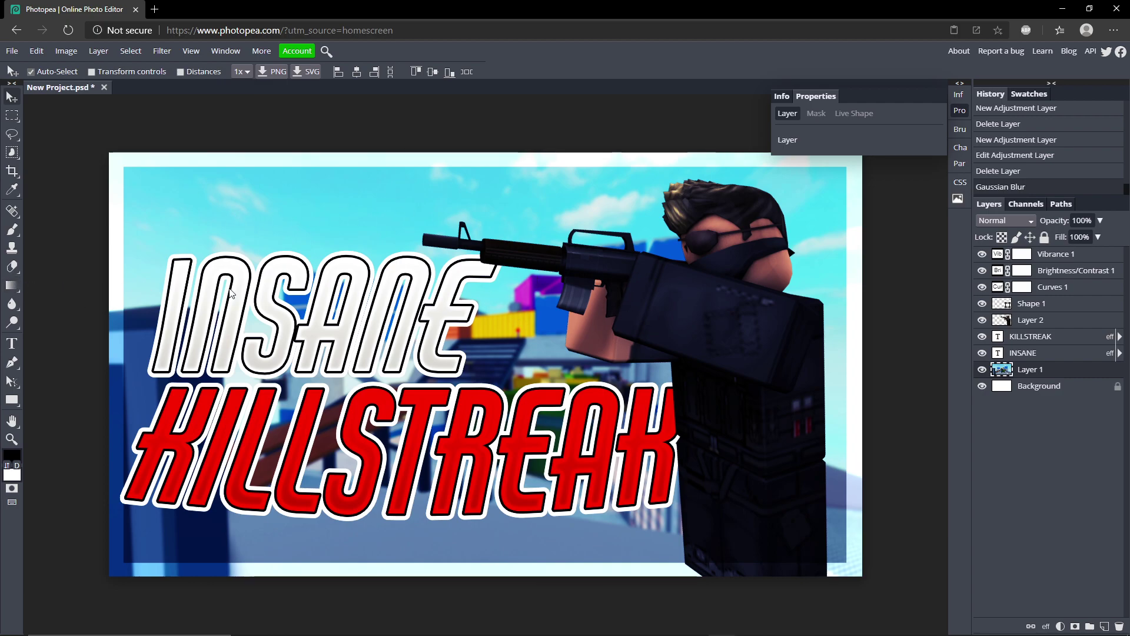
- Switch to the Brush and set the foreground colour to bright cyan 4cd7f1
click(13, 231)
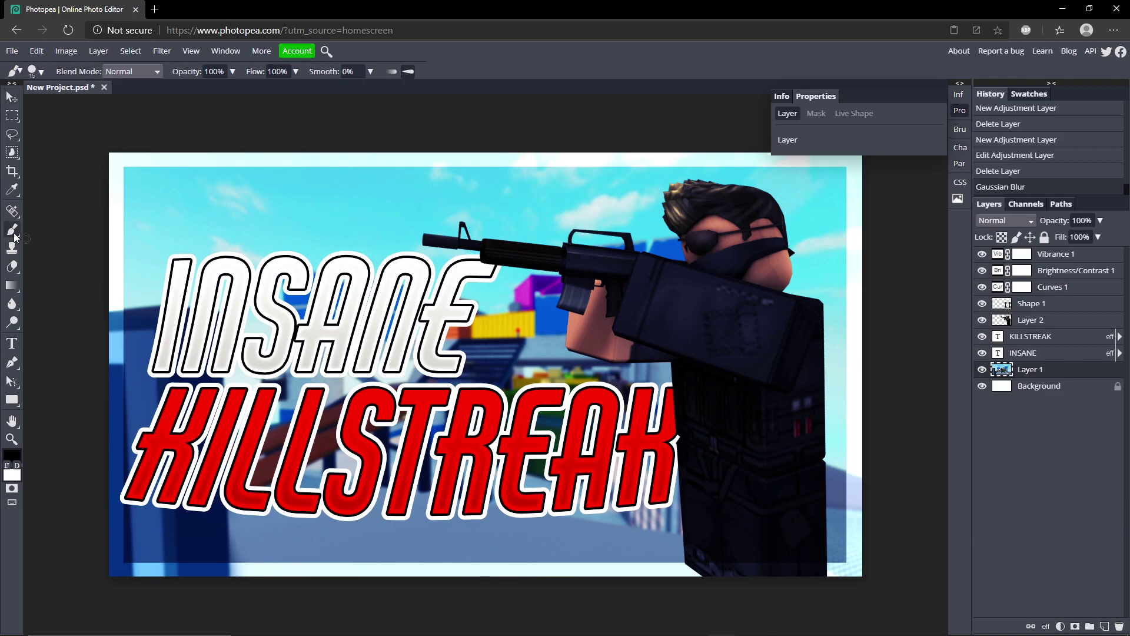
click(11, 455)
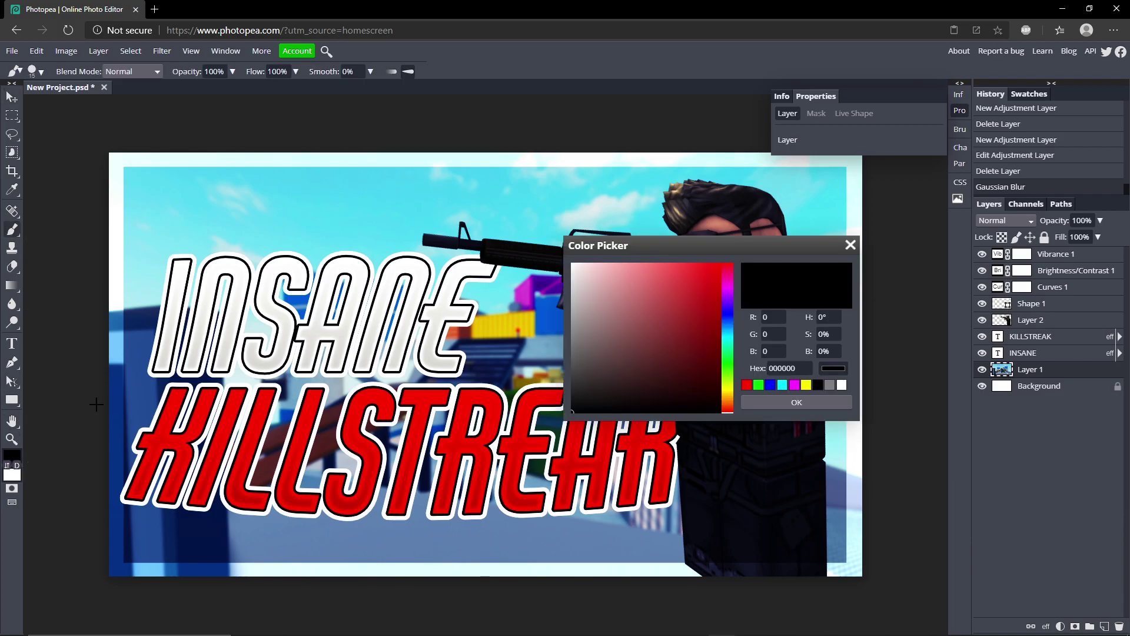
click(728, 327)
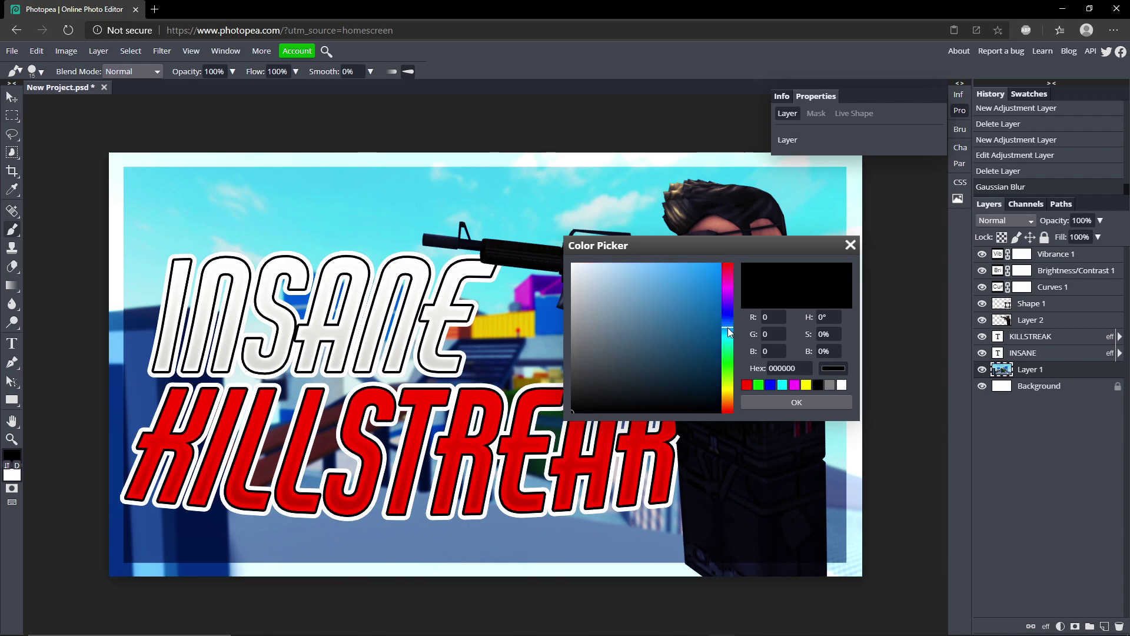
click(339, 203)
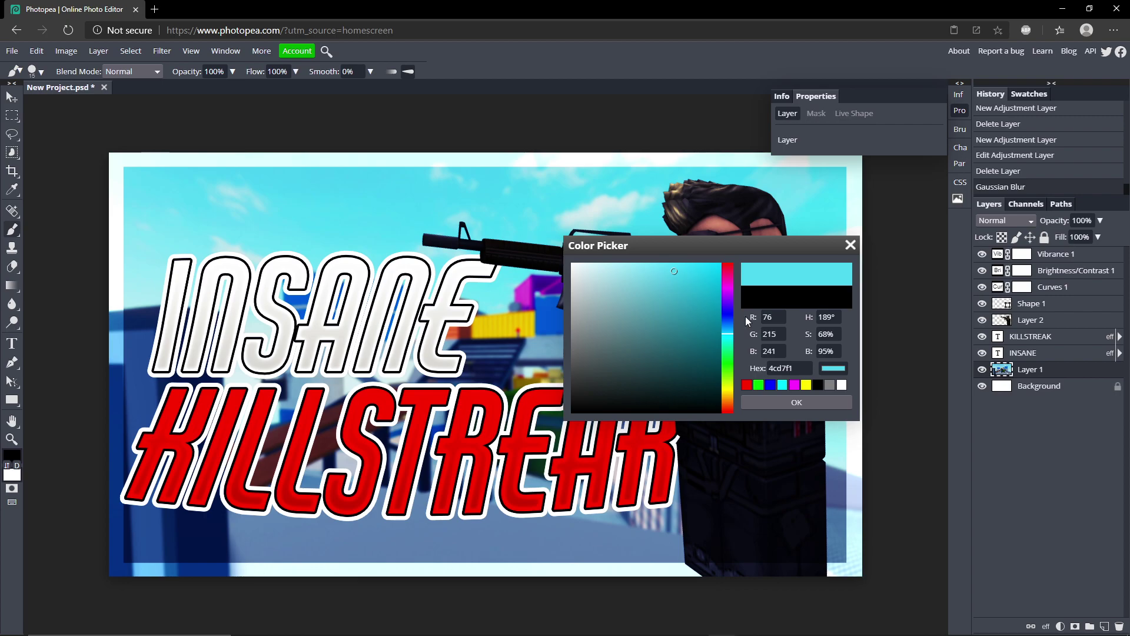
click(796, 402)
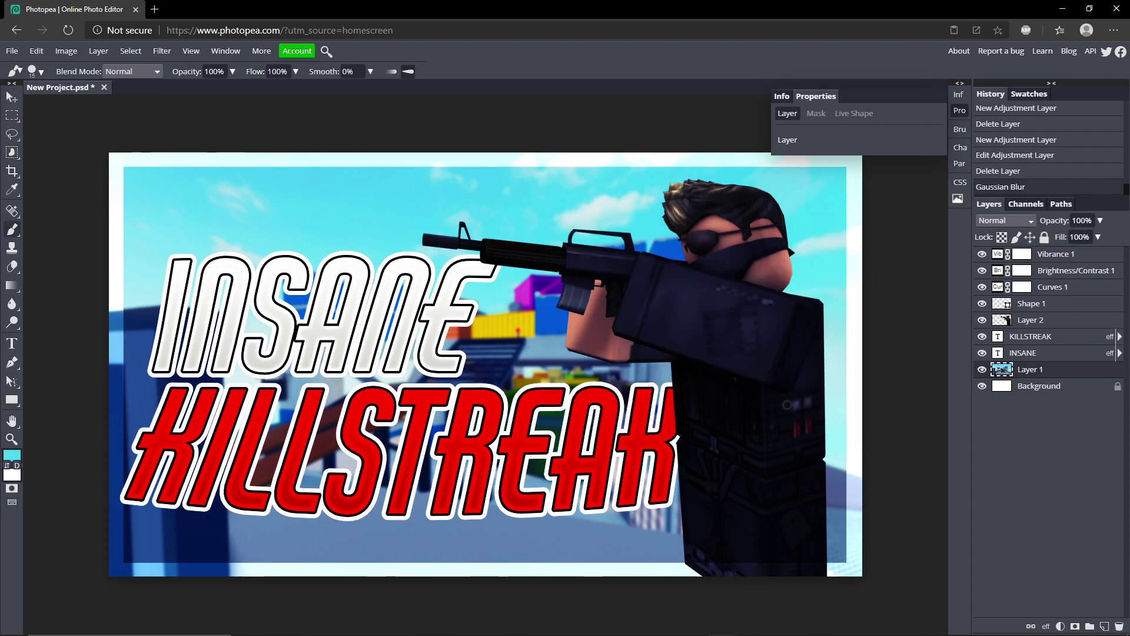
- Choose a soft round brush tip enlarged to 375 px, undoing a stray test stroke
click(44, 72)
click(142, 152)
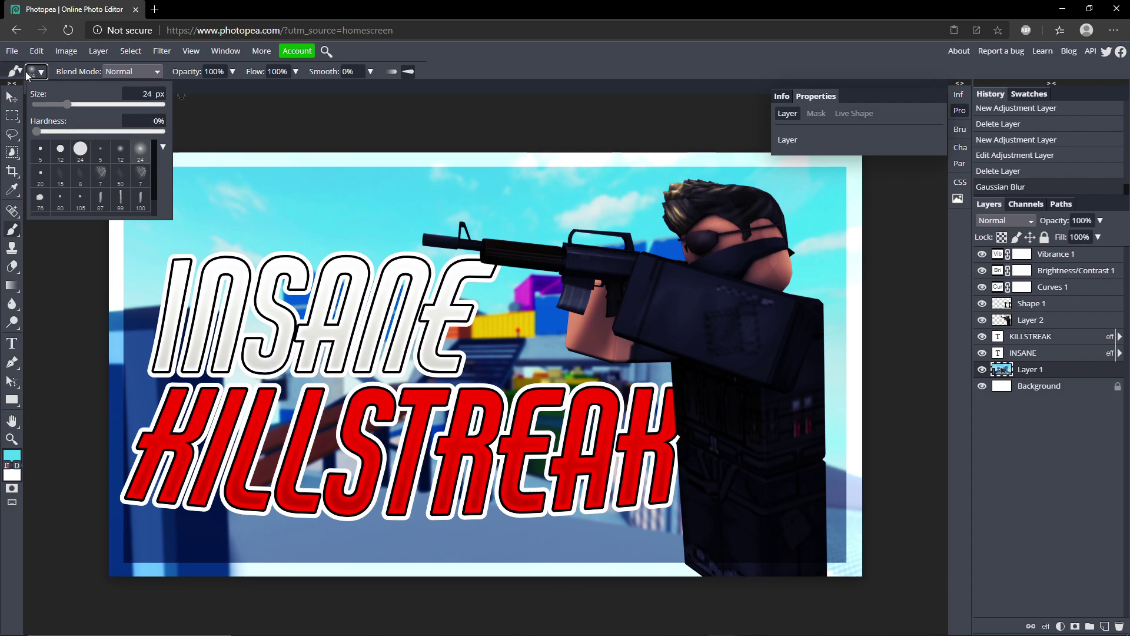
mouse_move(78, 108)
mouse_down()
mouse_move(147, 104)
mouse_move(85, 104)
mouse_move(121, 100)
mouse_up()
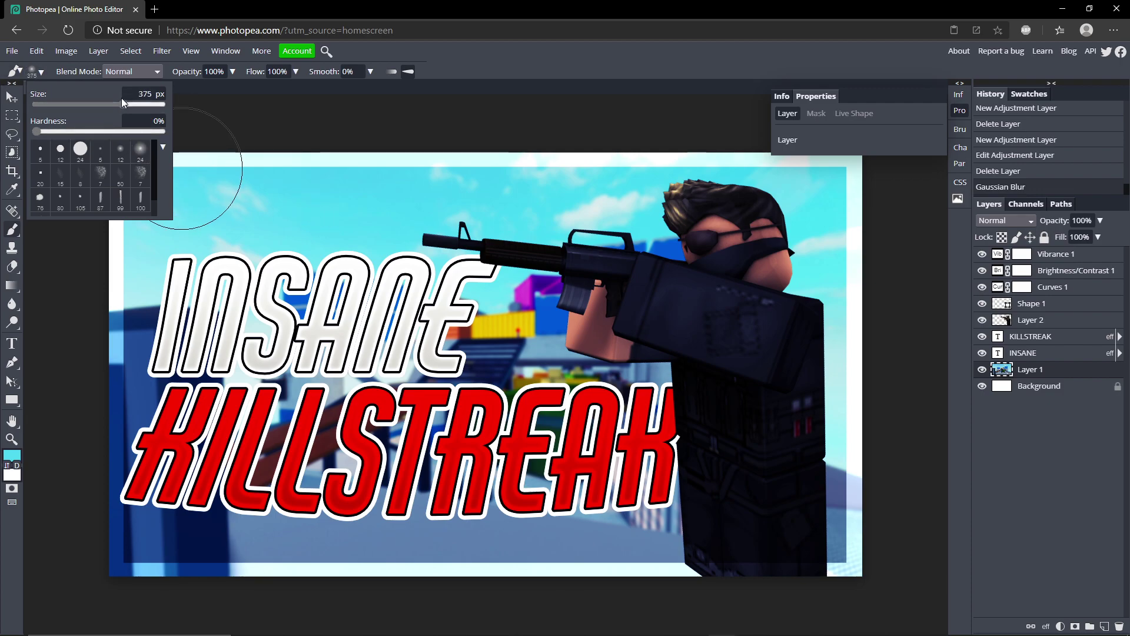
click(292, 192)
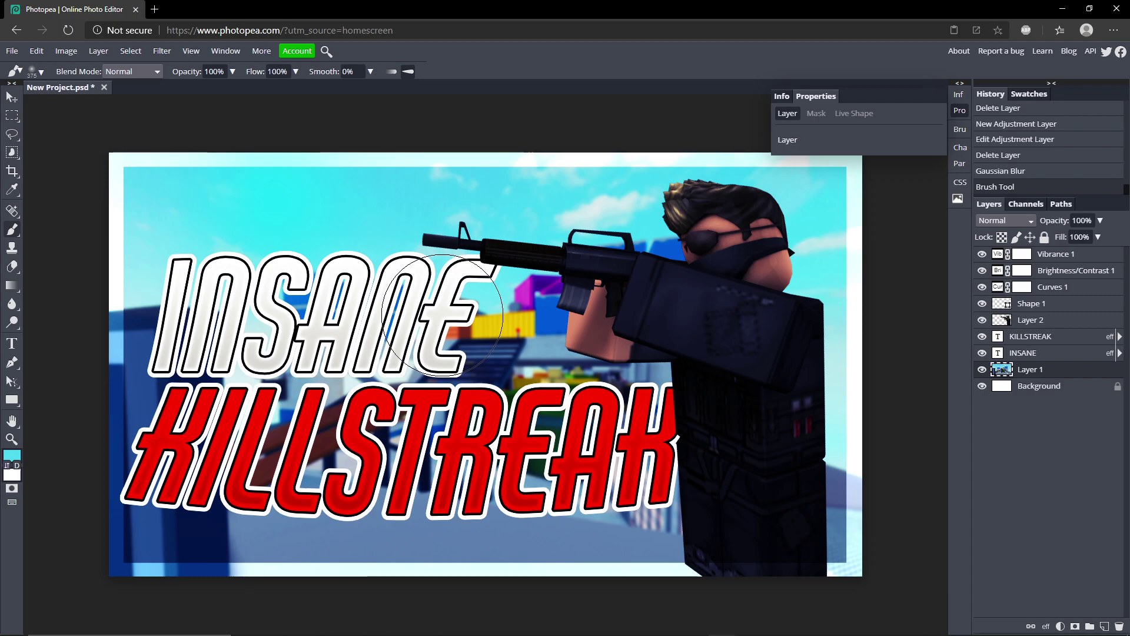
key(ctrl+z)
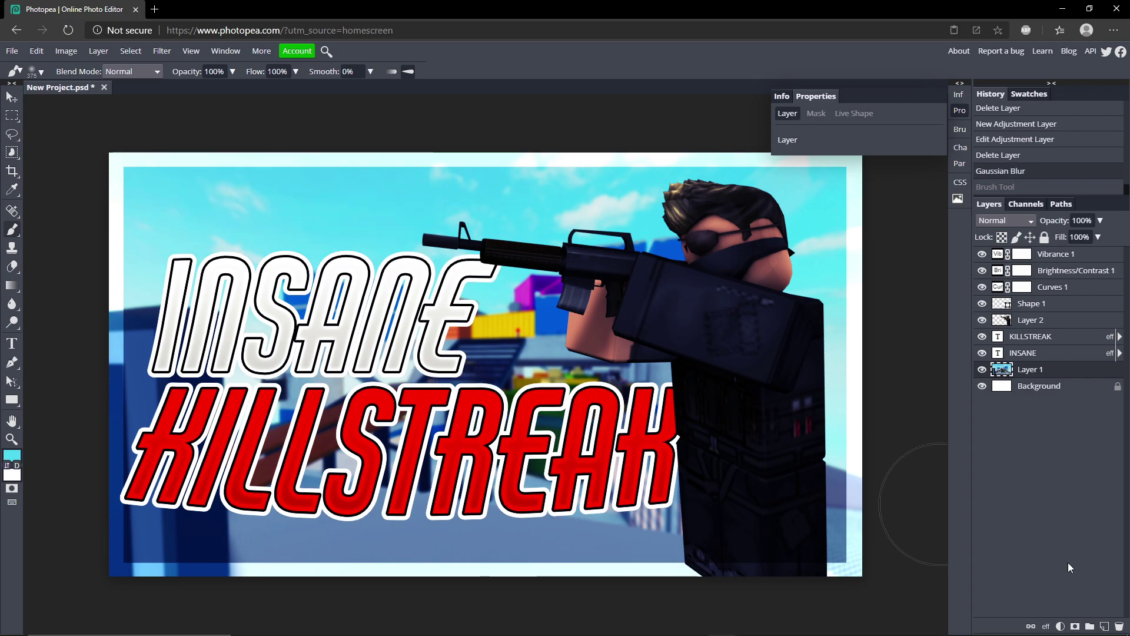
- On a new layer above Layer 1, paint cyan glows along the bottom, right edge and top-left
click(1105, 628)
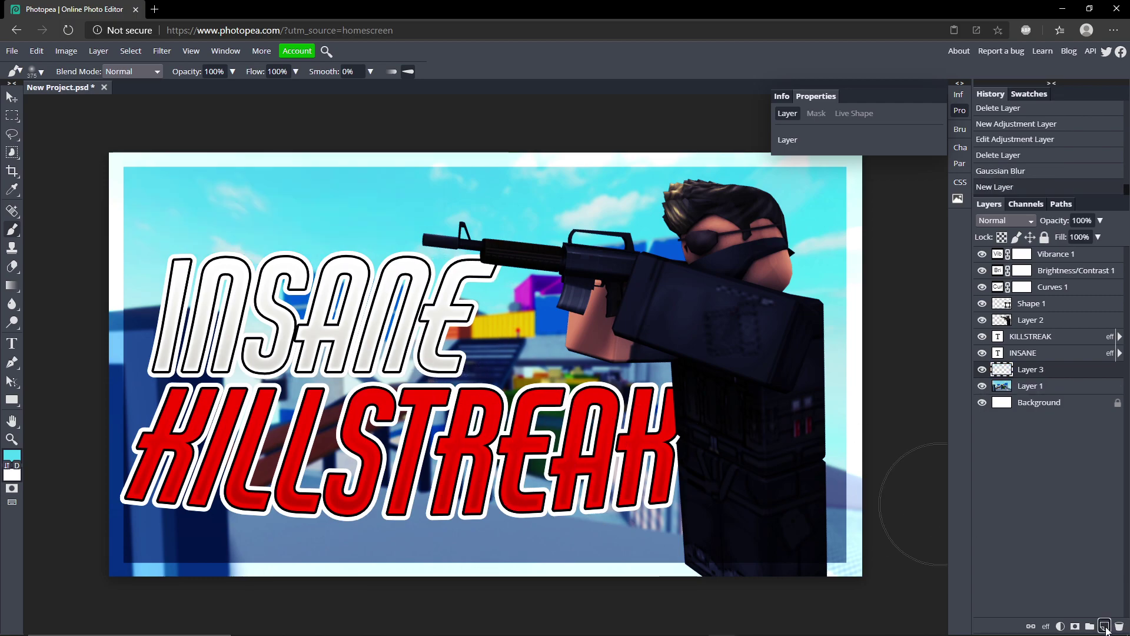
click(601, 511)
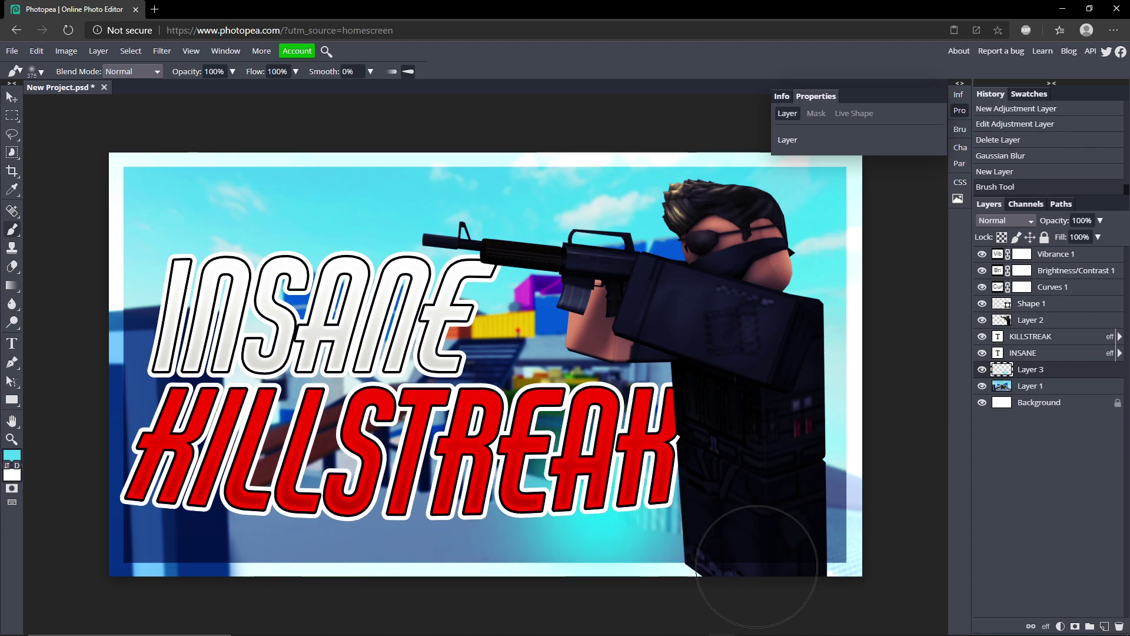
key(ctrl+z)
click(845, 515)
key(ctrl+z)
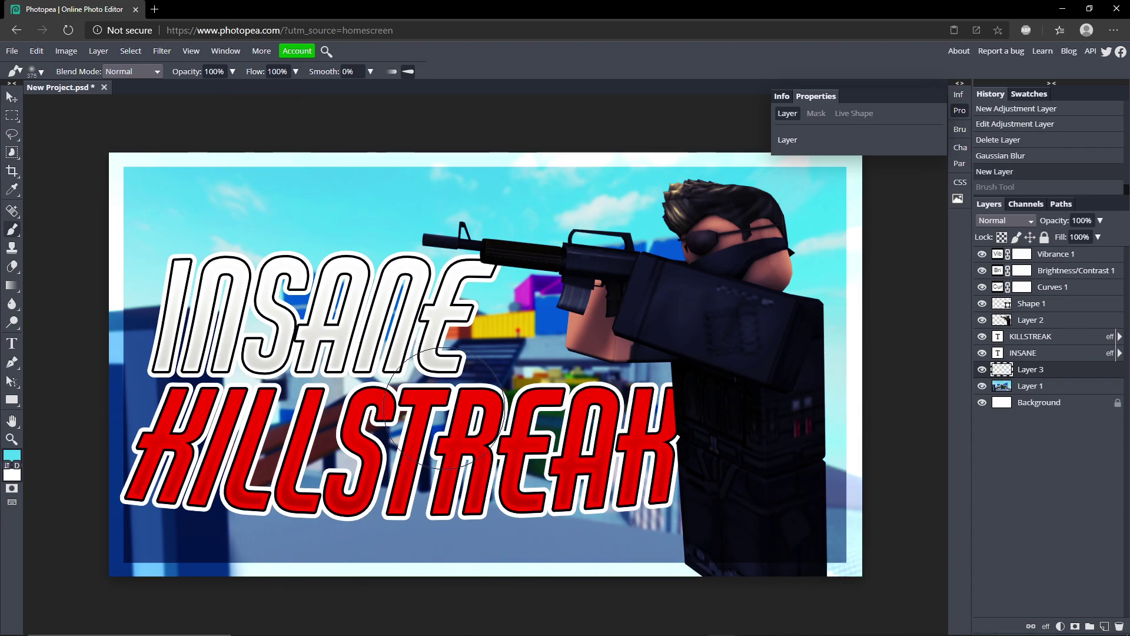
click(574, 547)
click(581, 623)
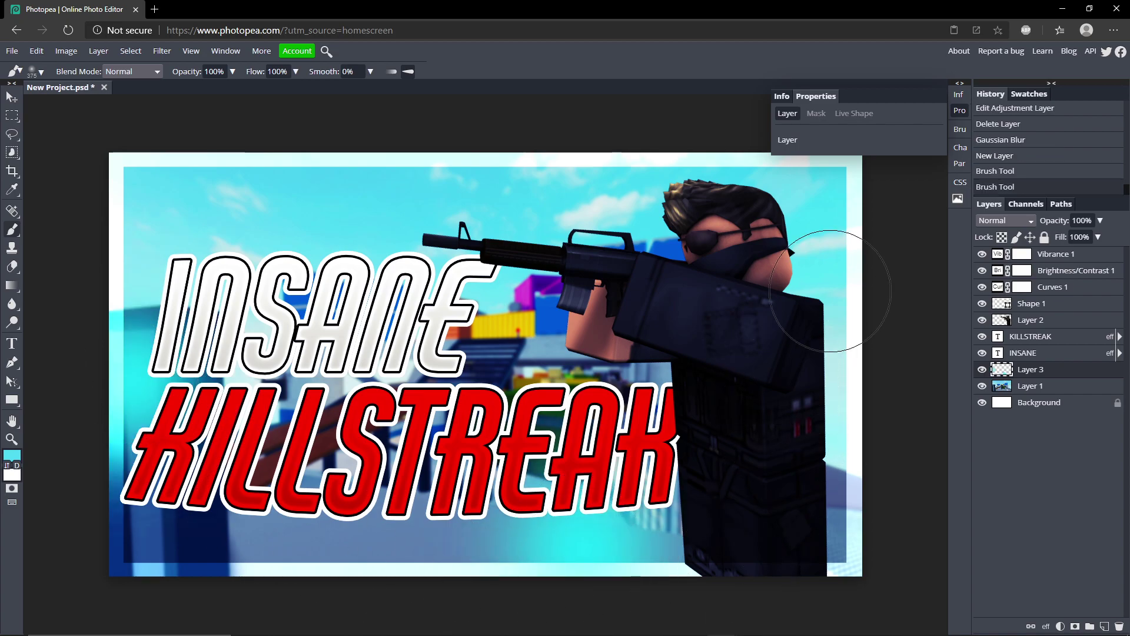
click(829, 238)
click(242, 184)
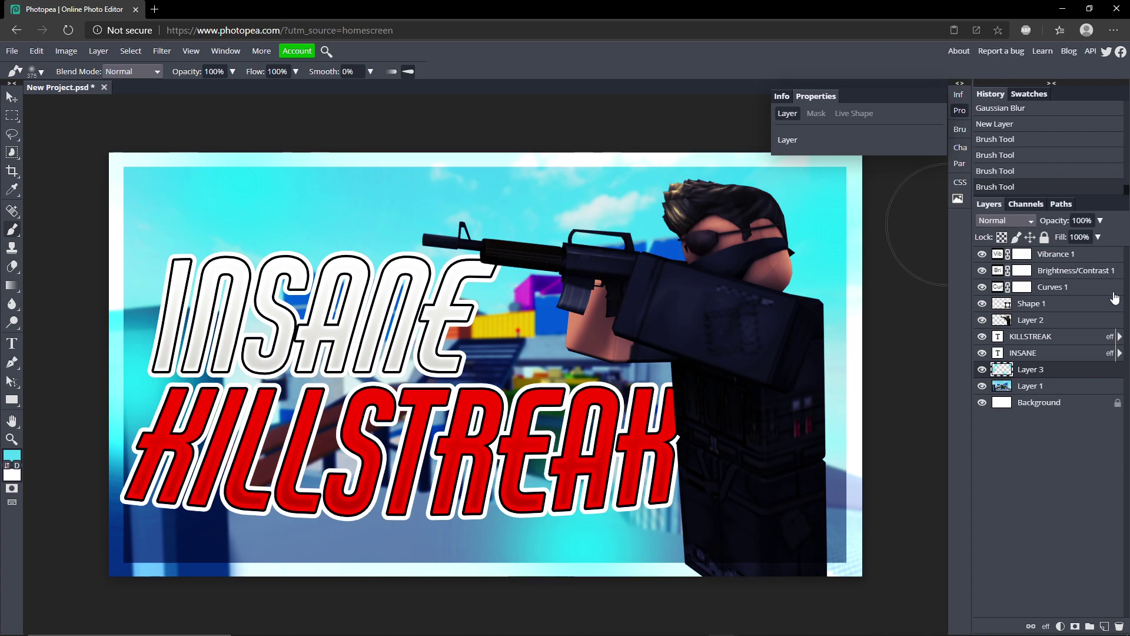
- Set the cyan glow layer to Multiply after trying Color Dodge and Screen, at 45% opacity
click(1011, 219)
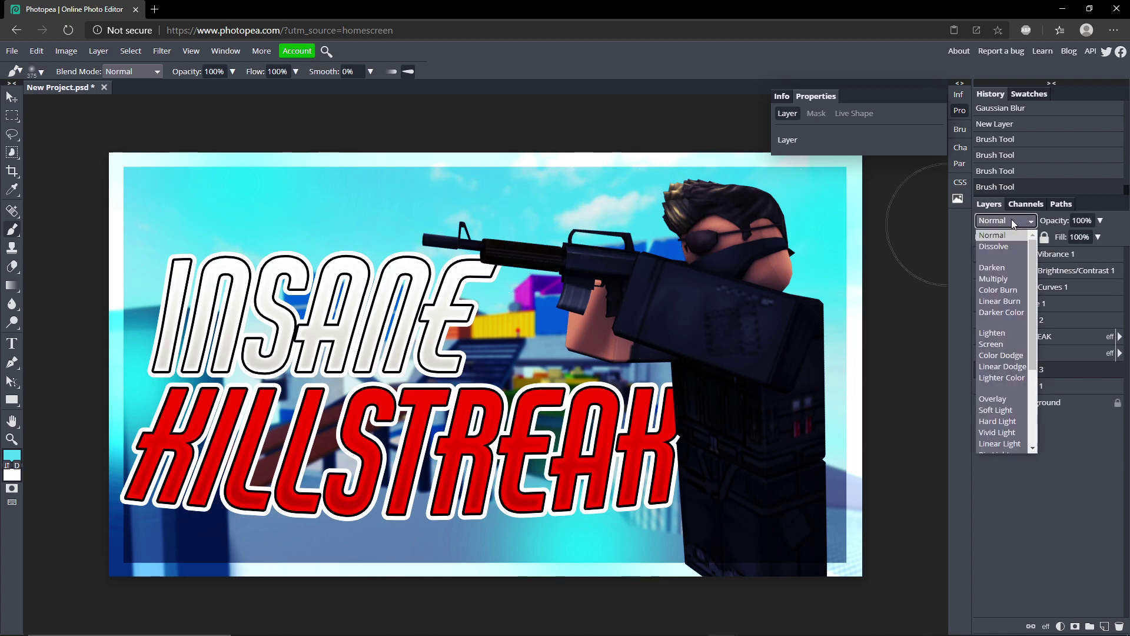
click(1018, 353)
click(1008, 220)
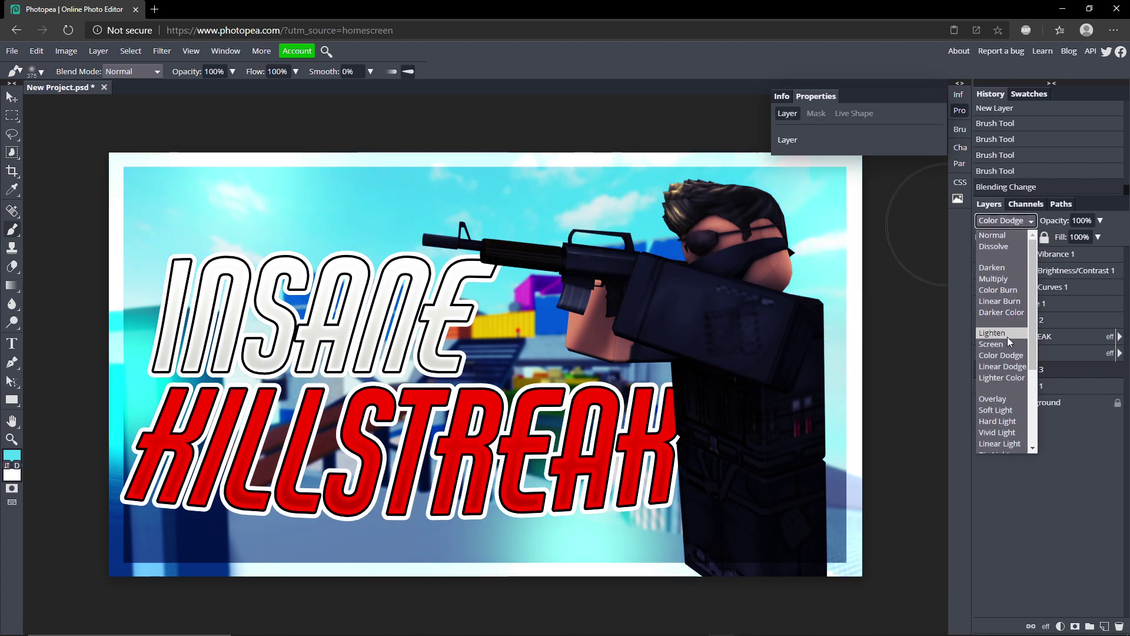
click(1008, 339)
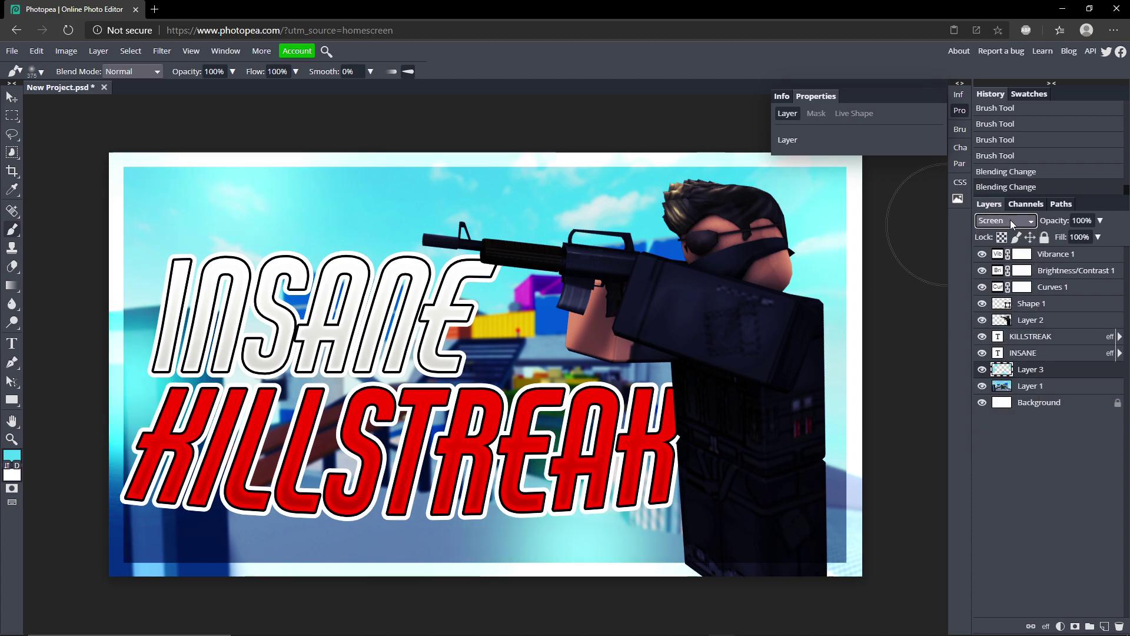
click(1015, 223)
click(1007, 265)
click(982, 369)
click(982, 369)
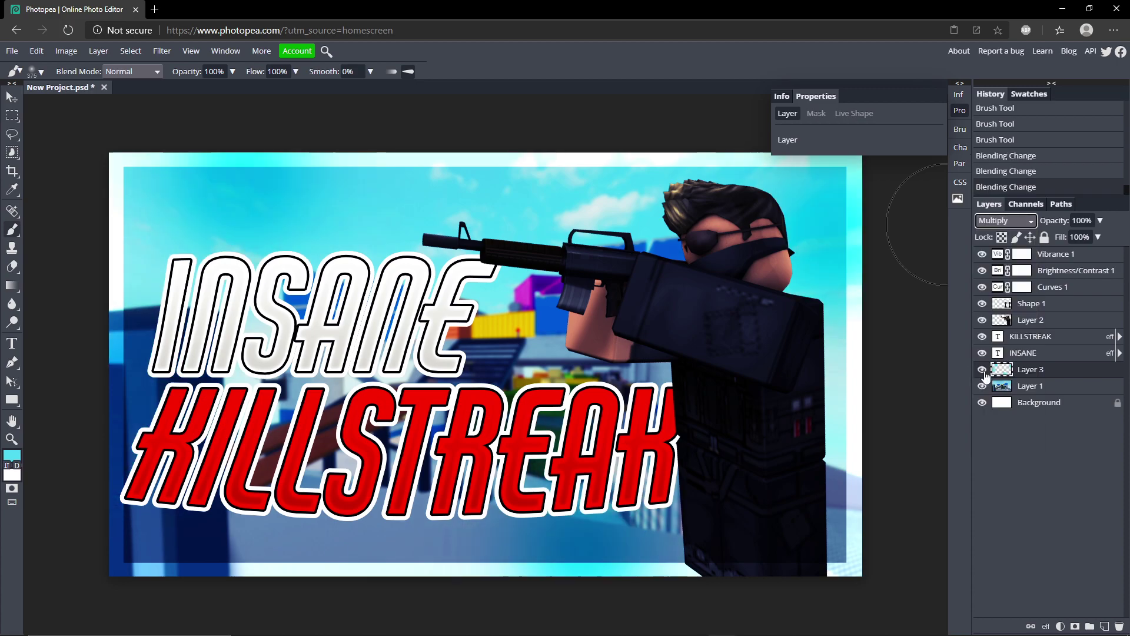
click(981, 369)
click(981, 369)
drag(1100, 220, 1063, 235)
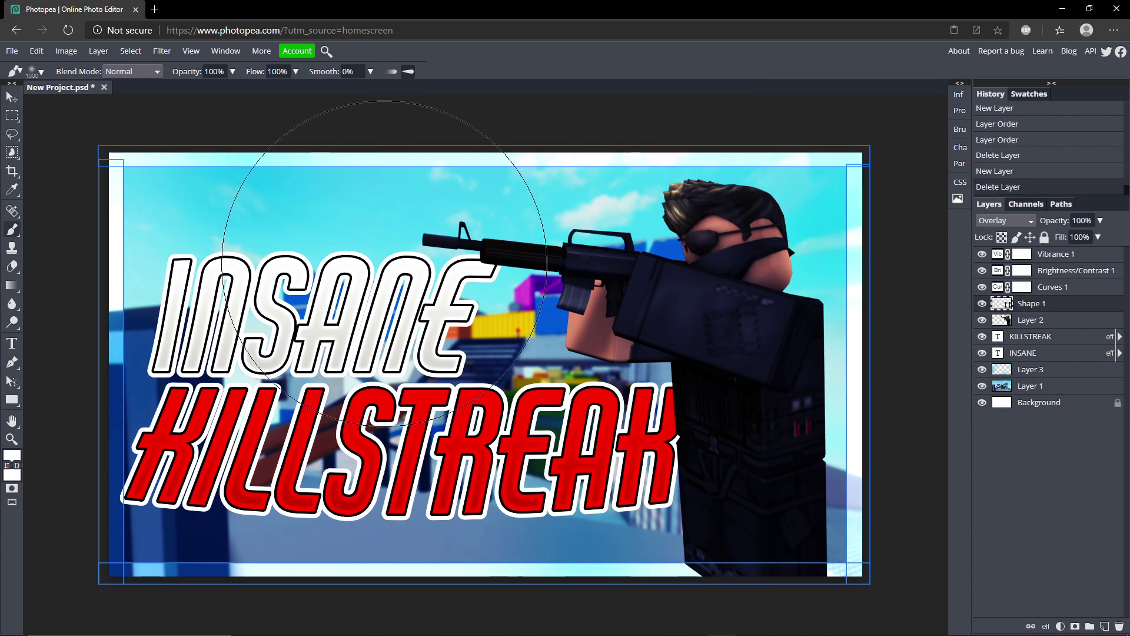
- Set the brush to a soft round tip at 1000 px
click(1046, 356)
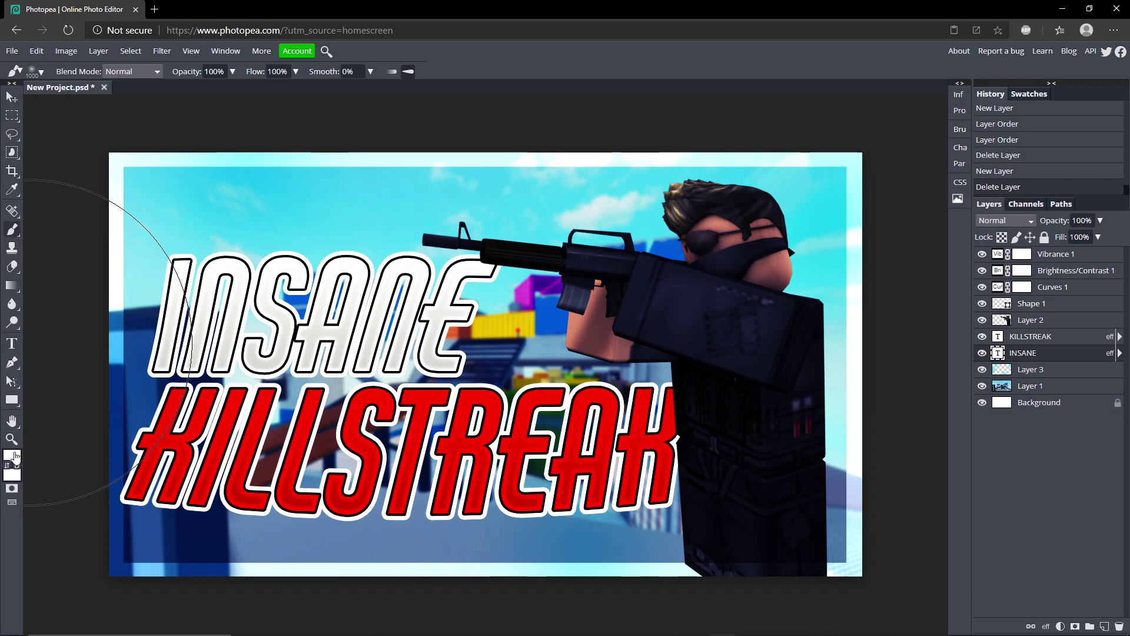
click(39, 73)
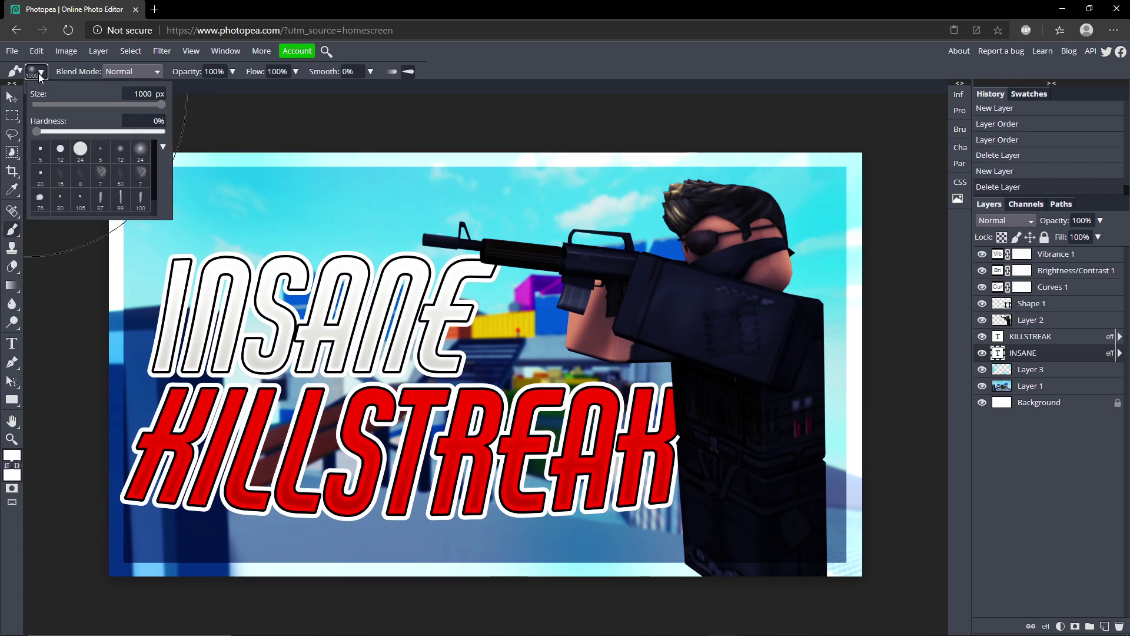
click(141, 162)
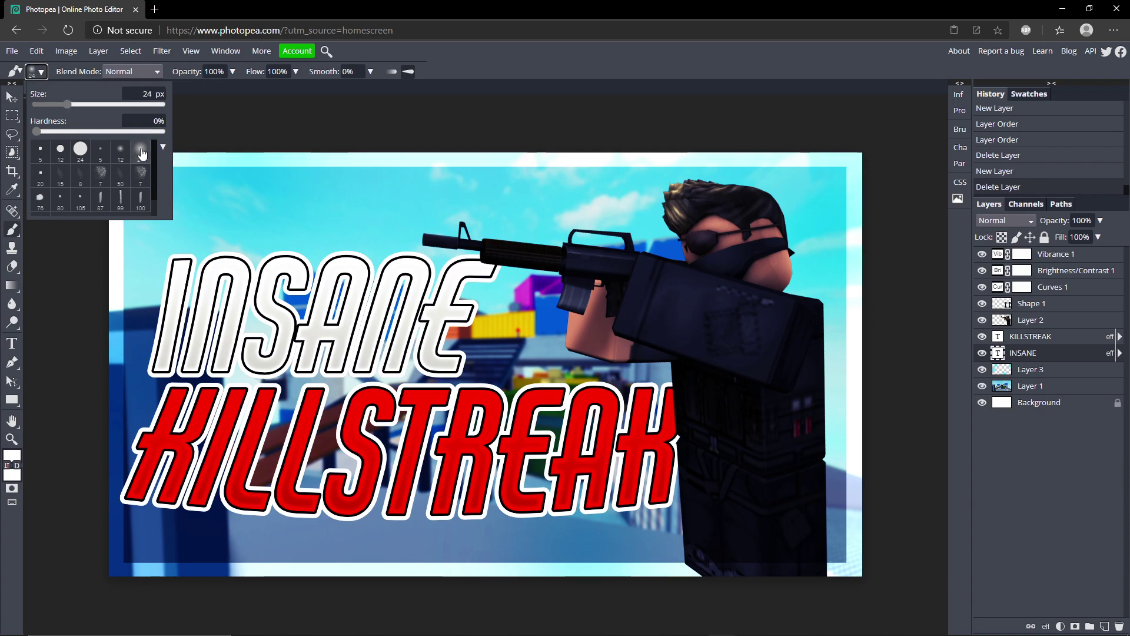
drag(73, 108, 366, 121)
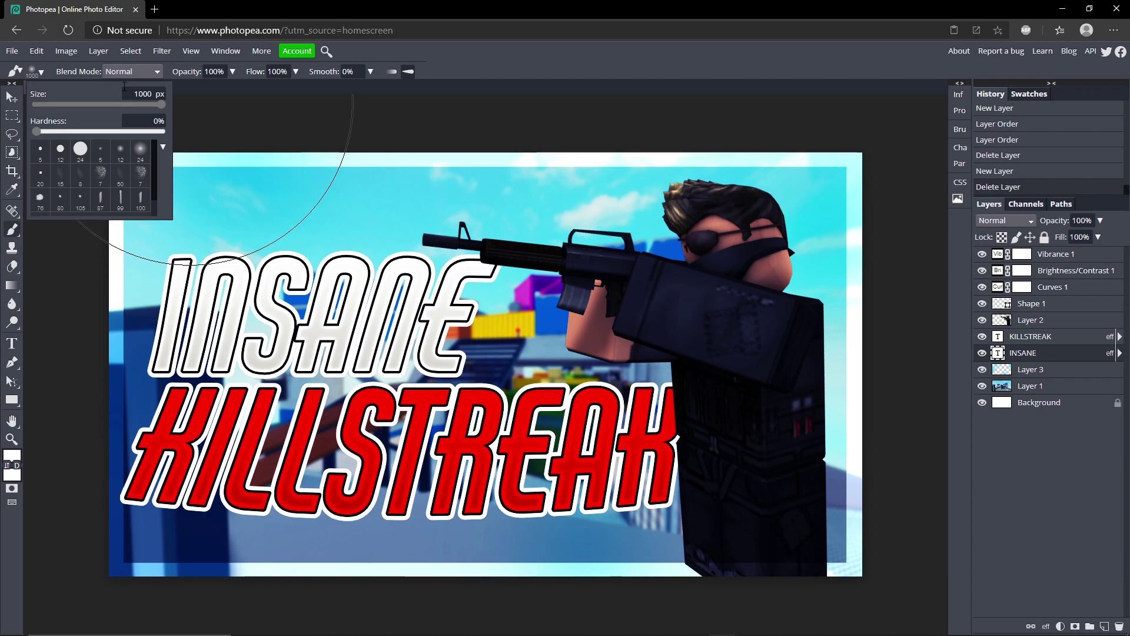
click(504, 52)
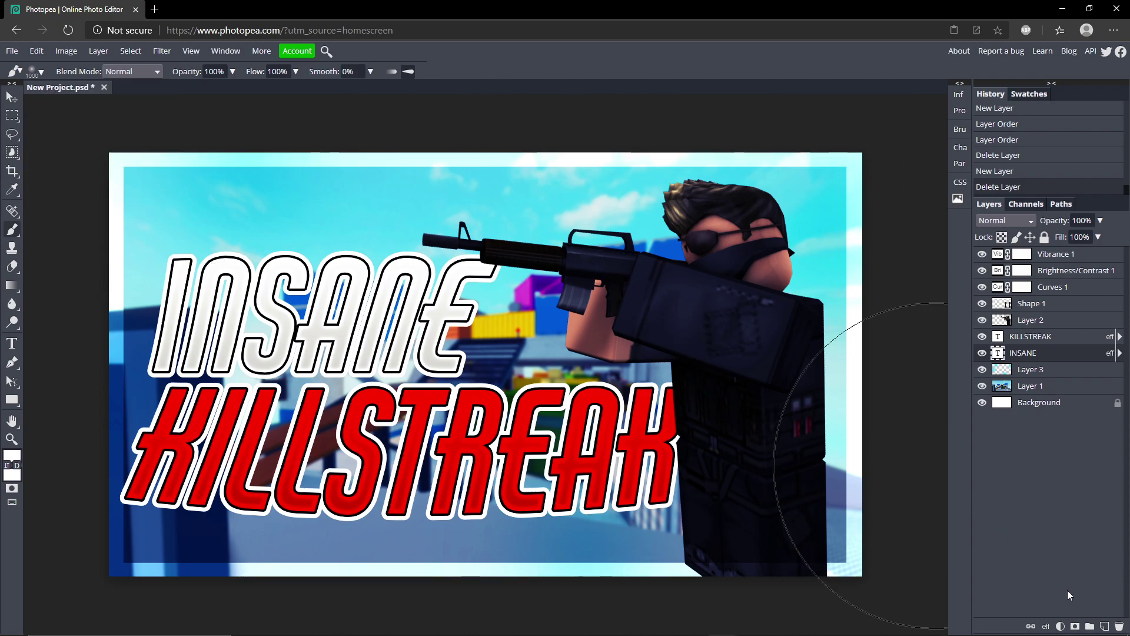
- Add a new layer above Layer 2 and paint a soft white sun glow over the character's head
click(1104, 626)
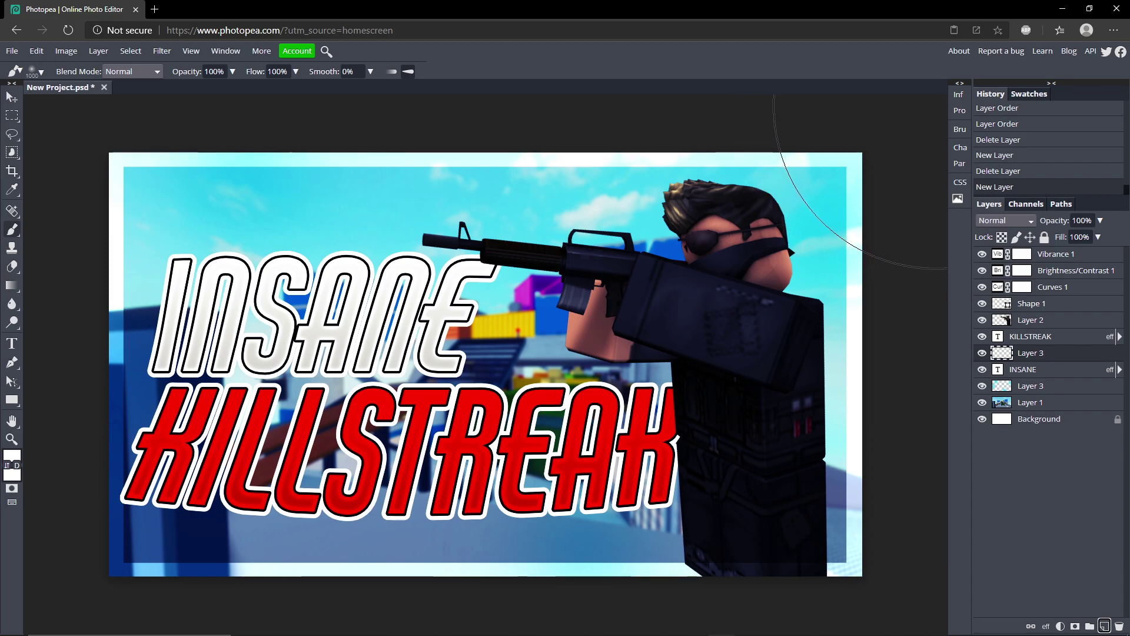
click(947, 92)
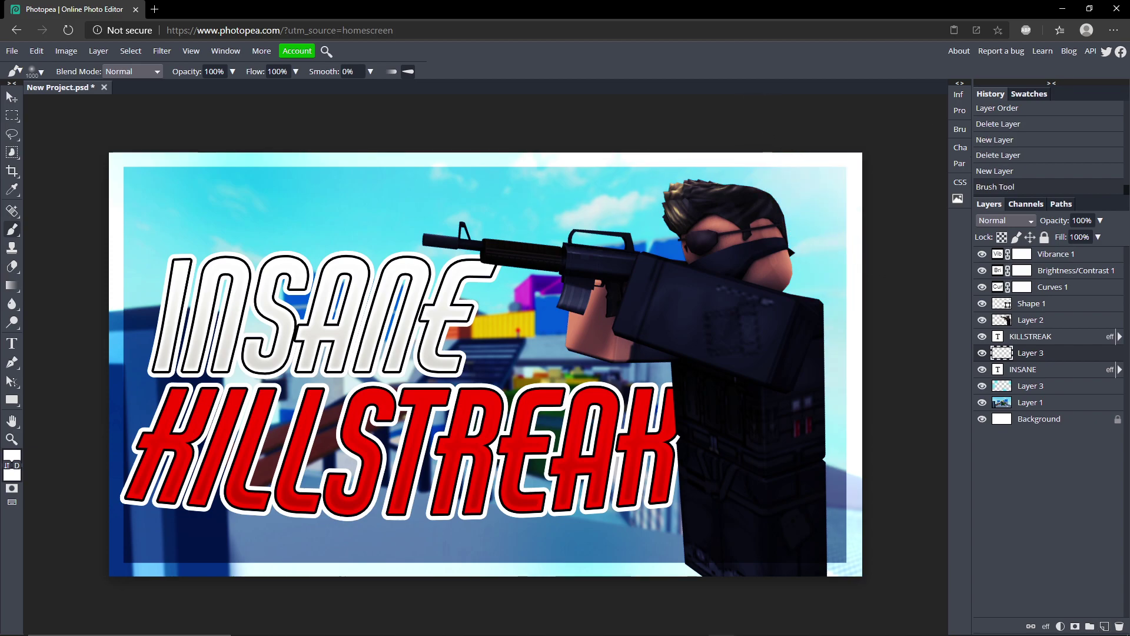
key(ctrl+z)
click(925, 113)
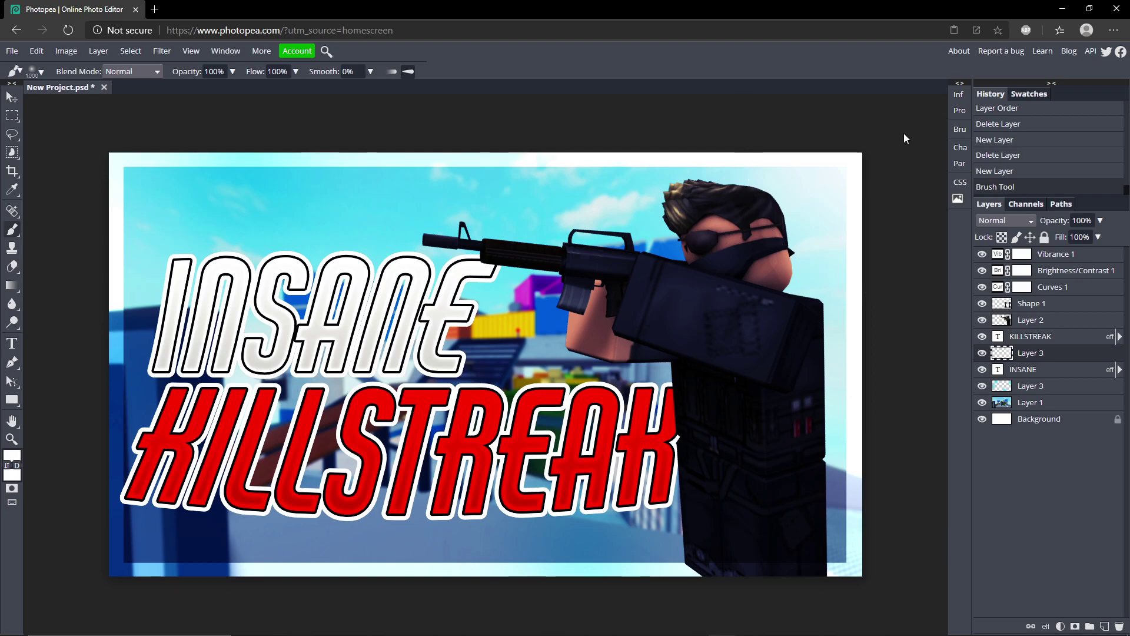
key(ctrl+z)
drag(1037, 355, 1027, 318)
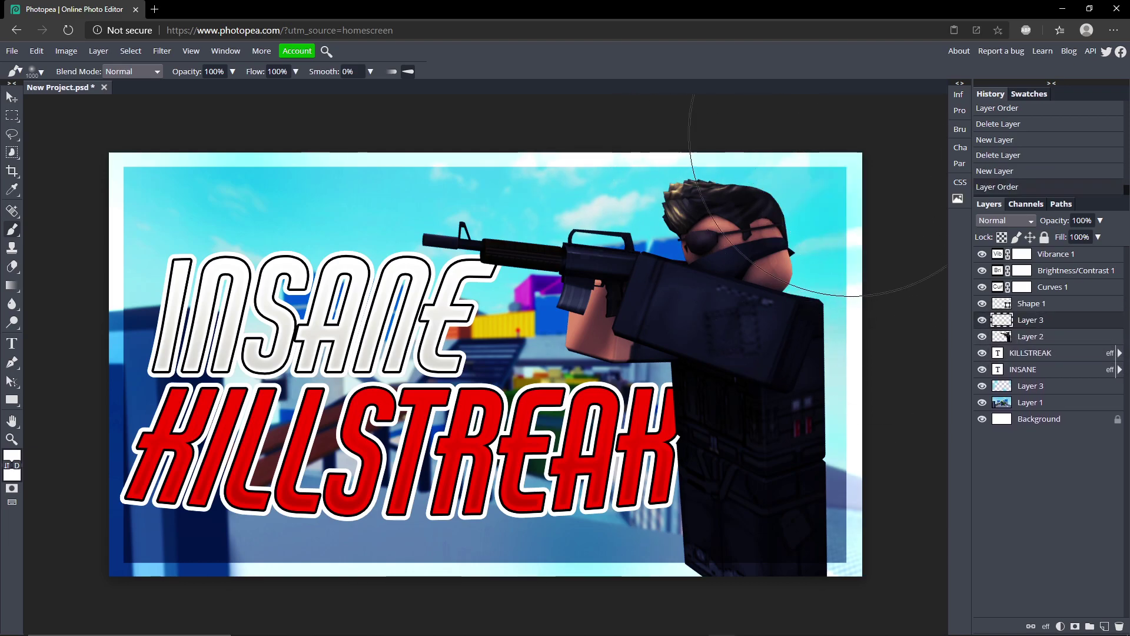
click(765, 282)
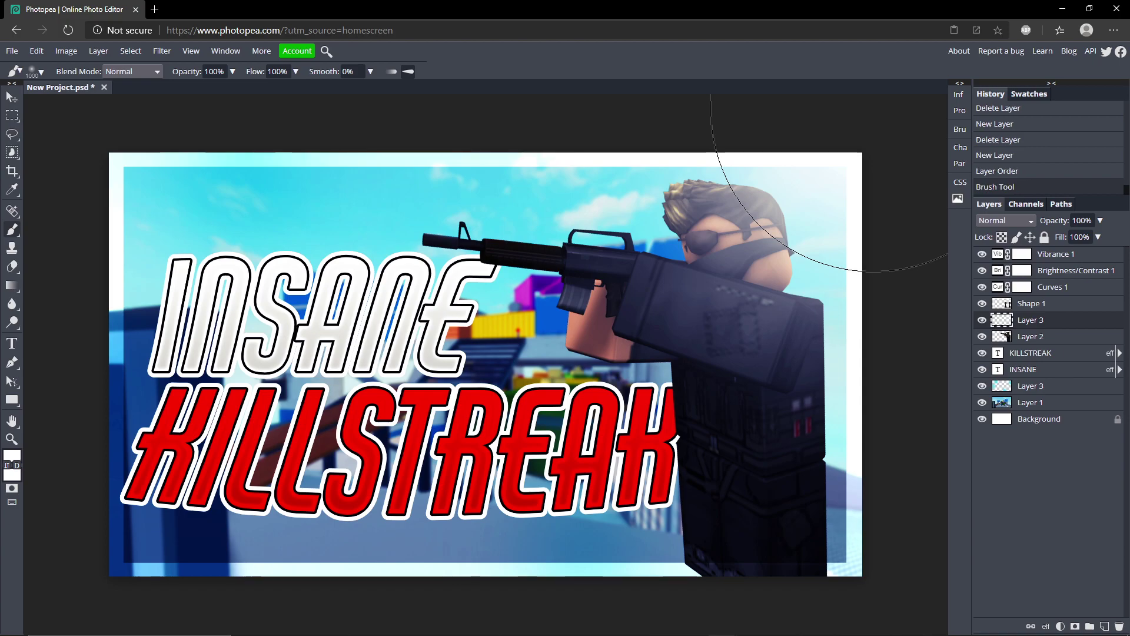
- Select Layer 1, then the Background layer, and switch to the Move tool
click(1042, 404)
click(1042, 419)
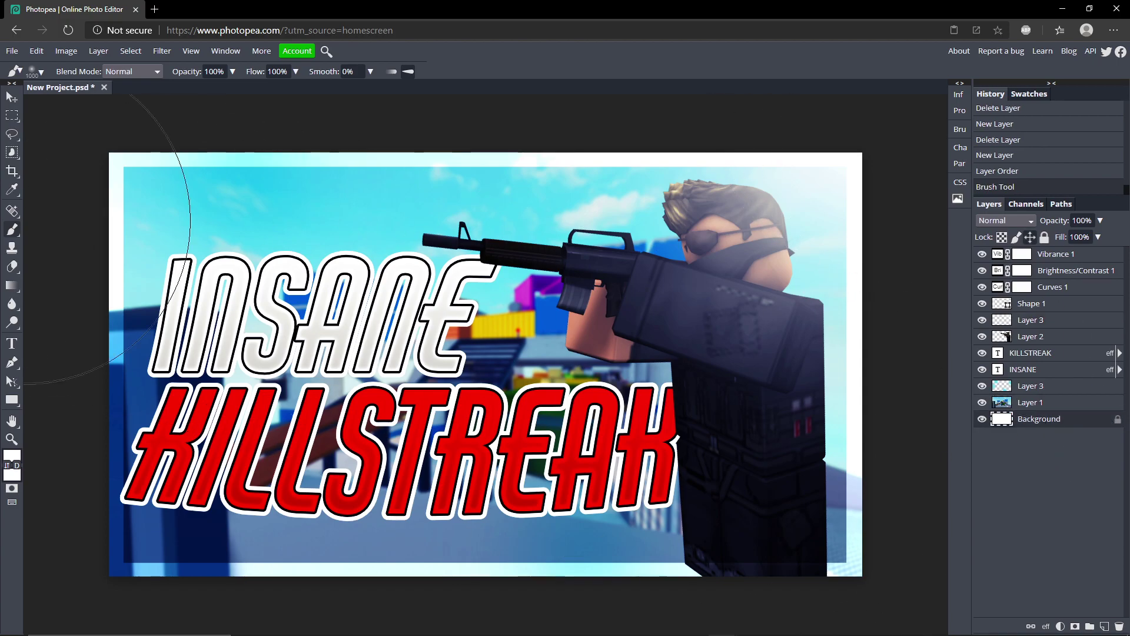
click(10, 97)
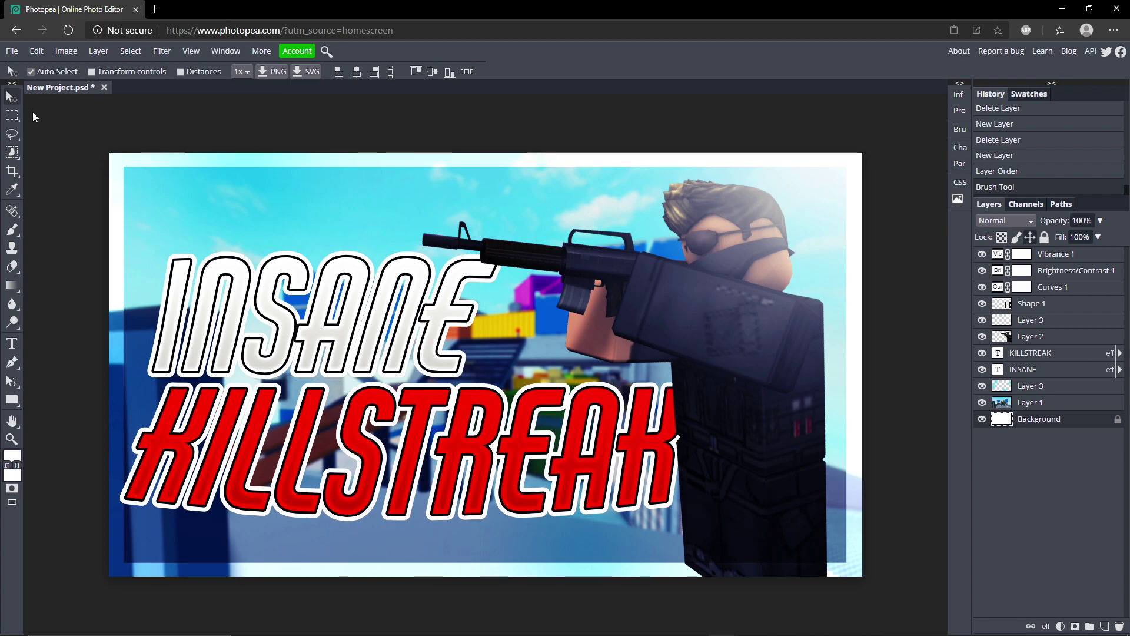